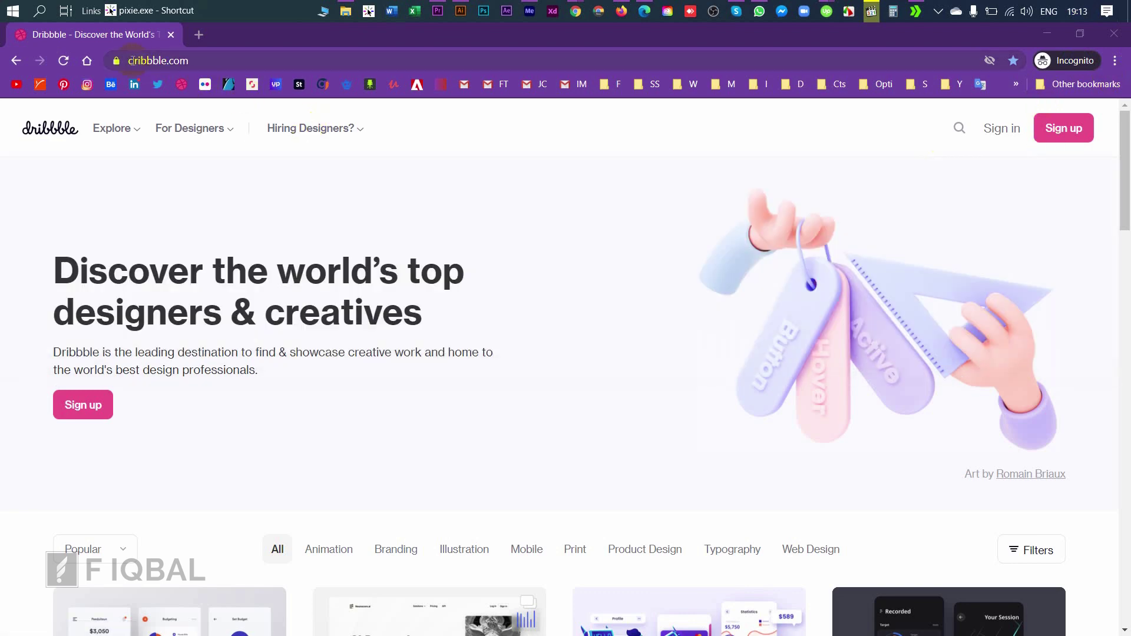
# Step: Go to dribbble.com and open the Sign up page for a new account
pyautogui.click(182, 61)
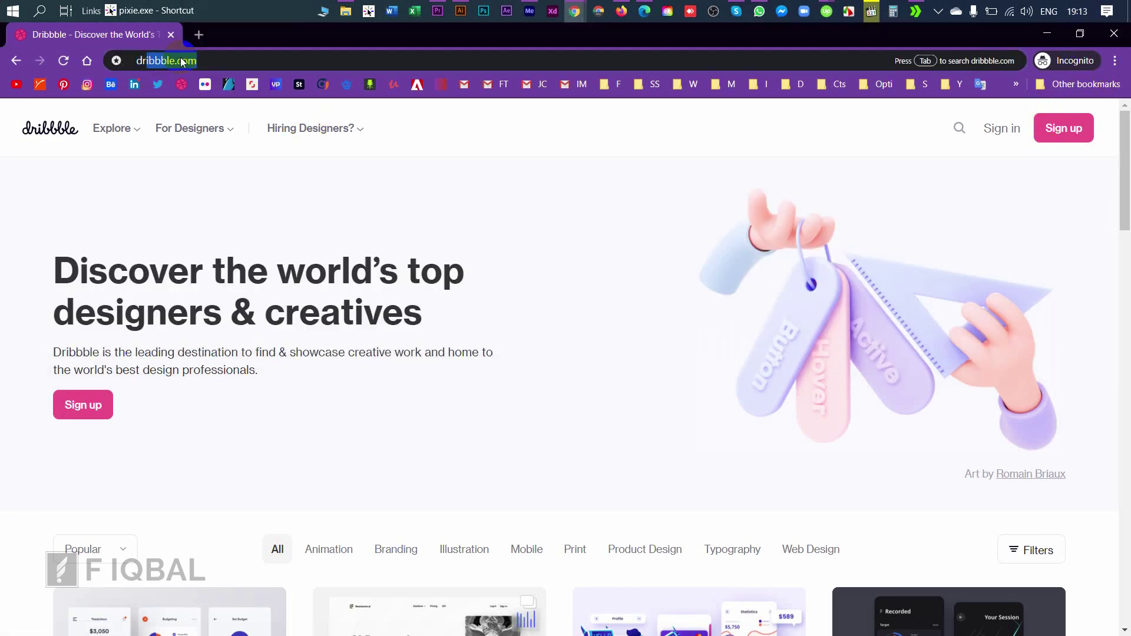
pyautogui.write('dribbbll')
pyautogui.press('BackSpace')
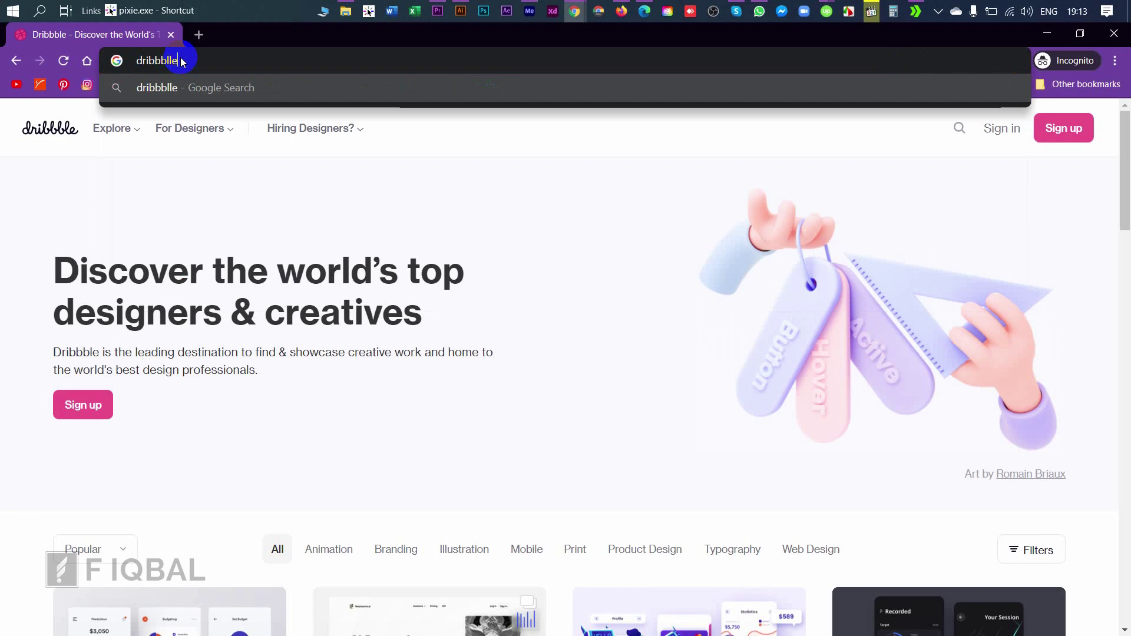
pyautogui.write('e.co')
pyautogui.press('Return')
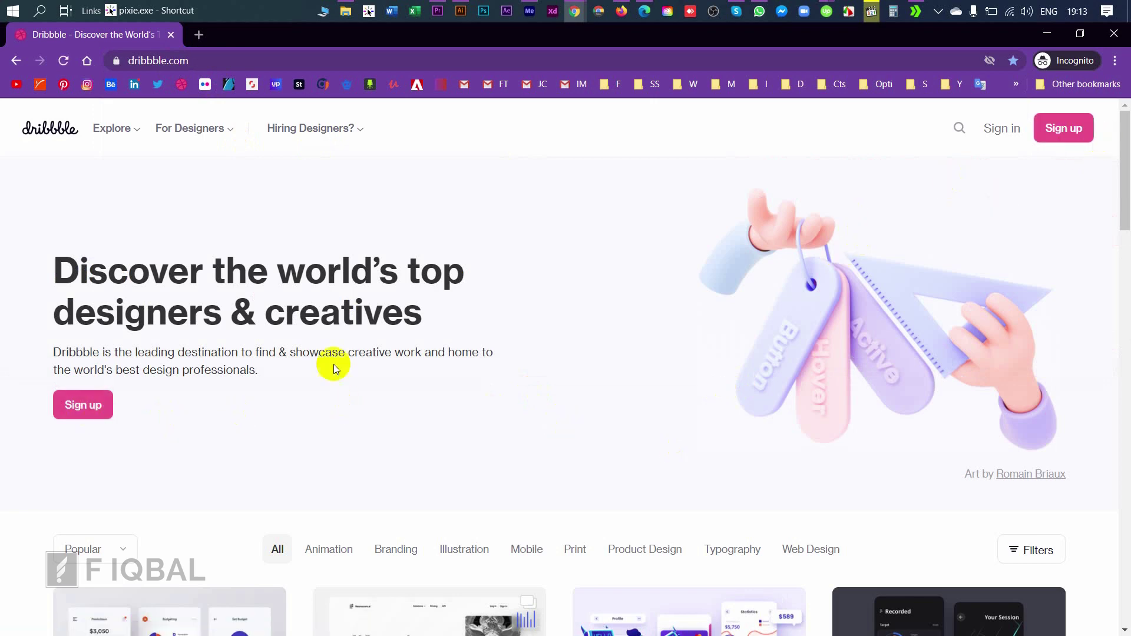
pyautogui.click(83, 405)
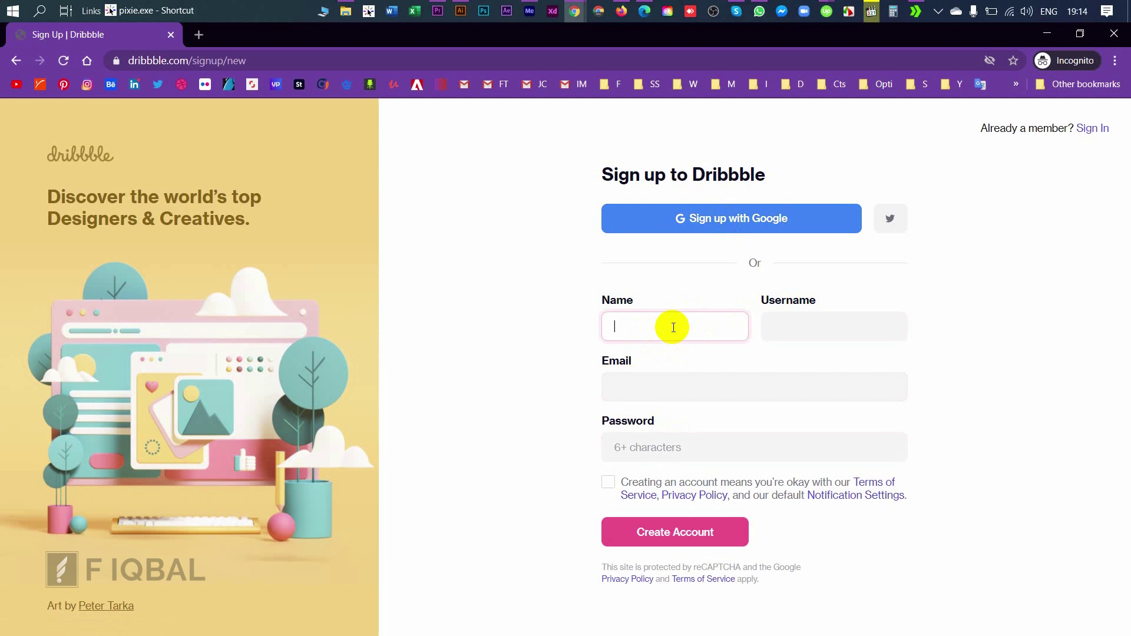
# Step: Enter the name 'Graphic World' and the username 'graphicworld' in the sign-up form
pyautogui.write('GraphicW')
pyautogui.write('ork')
pyautogui.press('BackSpace')
pyautogui.press('BackSpace')
pyautogui.press('BackSpace')
pyautogui.press('BackSpace')
pyautogui.press('BackSpace')
pyautogui.press('Tab')
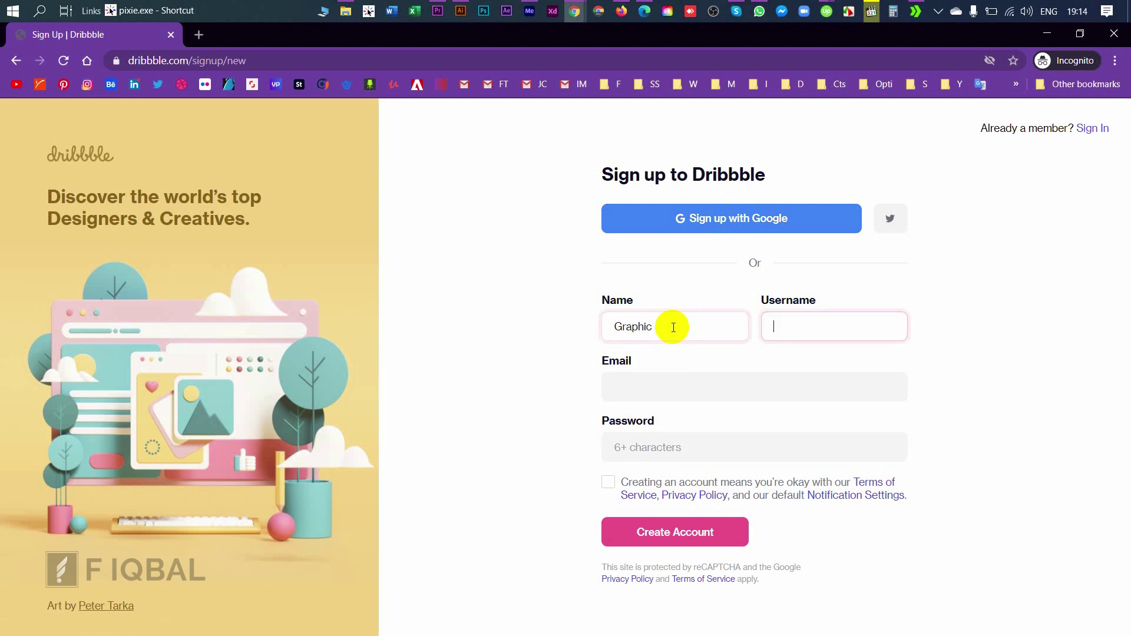
pyautogui.click(673, 327)
pyautogui.write('World')
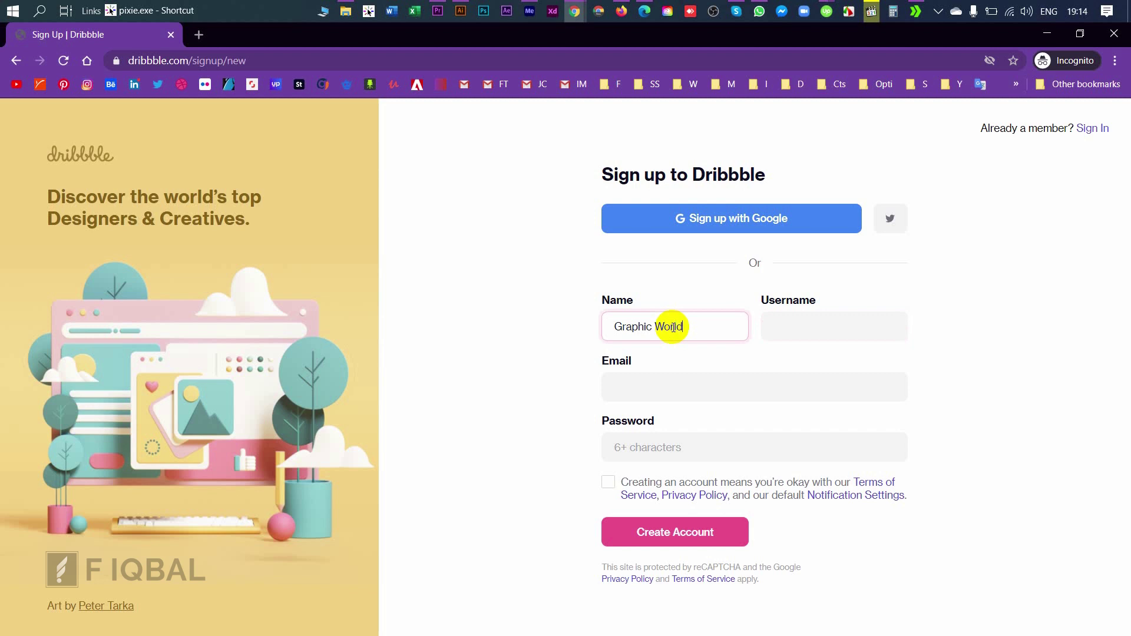
pyautogui.press('Tab')
pyautogui.write('graphic_')
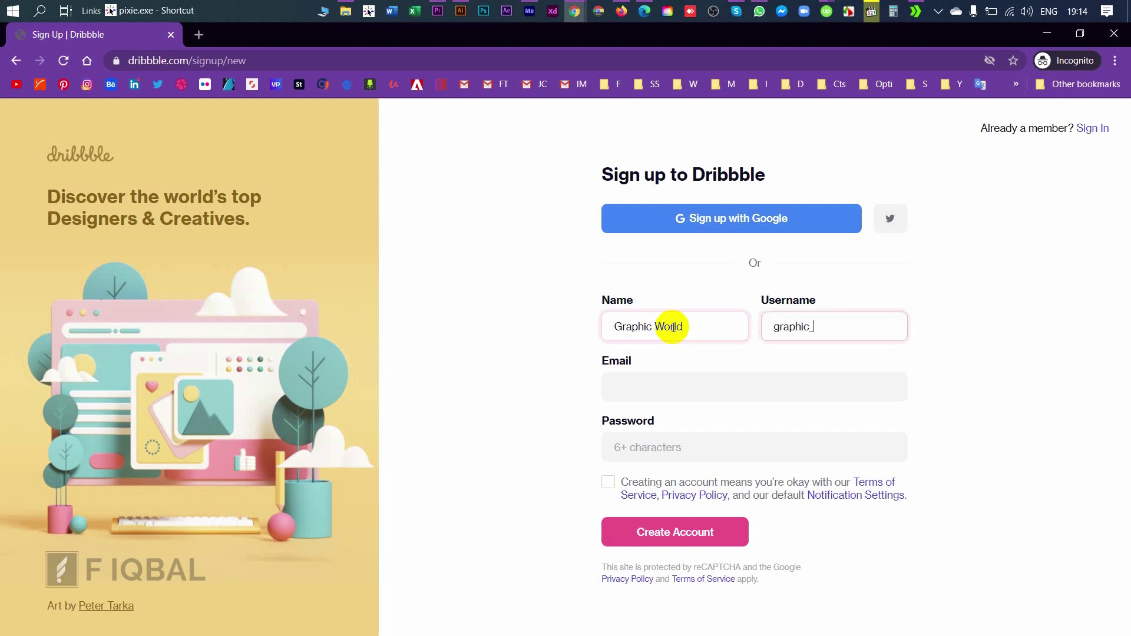
pyautogui.write('world')
pyautogui.press('BackSpace')
pyautogui.press('BackSpace')
pyautogui.press('BackSpace')
pyautogui.press('BackSpace')
pyautogui.press('BackSpace')
pyautogui.write('w')
pyautogui.write('orld')
# Step: Fill in the Gmail address and account password, then accept the terms and privacy policy
pyautogui.press('Tab')
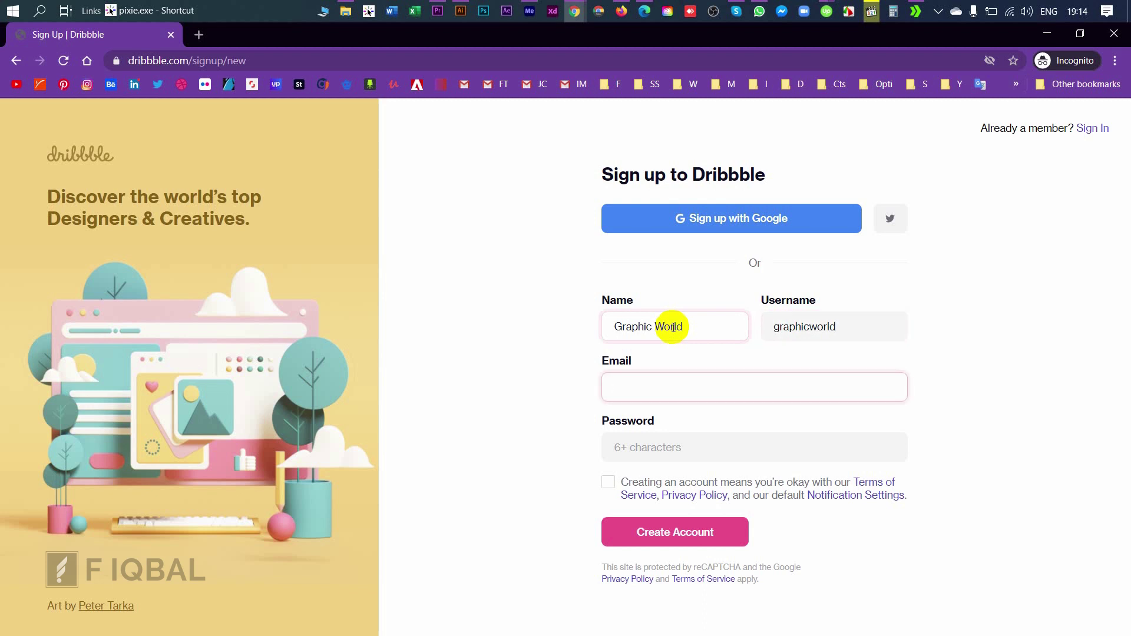
pyautogui.press('Tab')
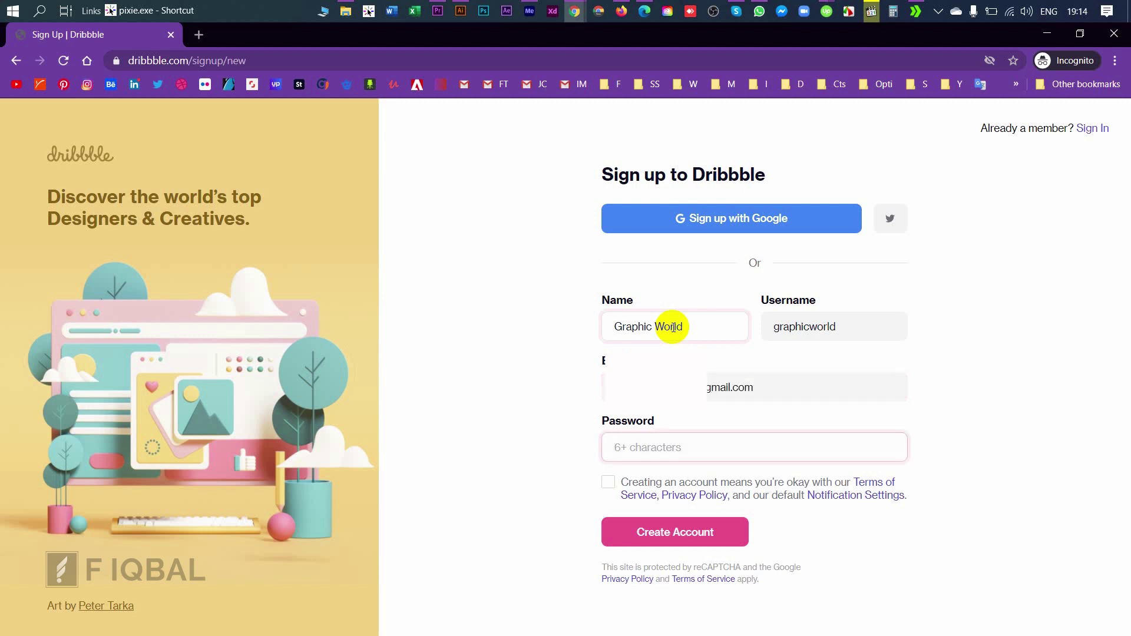
pyautogui.press('BackSpace')
pyautogui.press('BackSpace')
pyautogui.press('BackSpace')
pyautogui.press('BackSpace')
pyautogui.press('BackSpace')
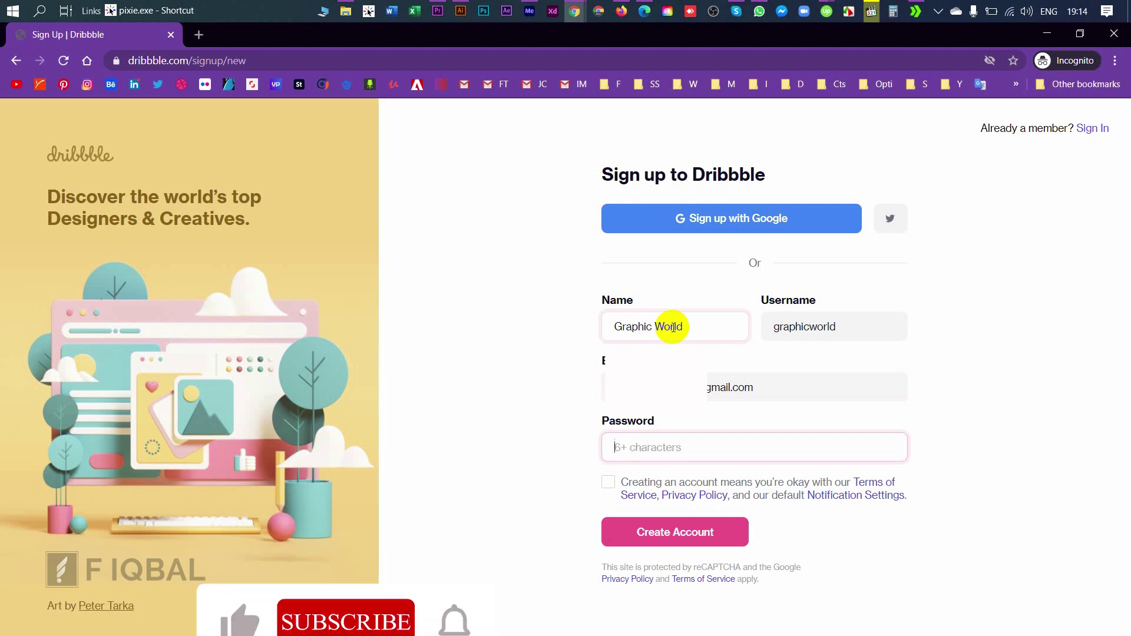
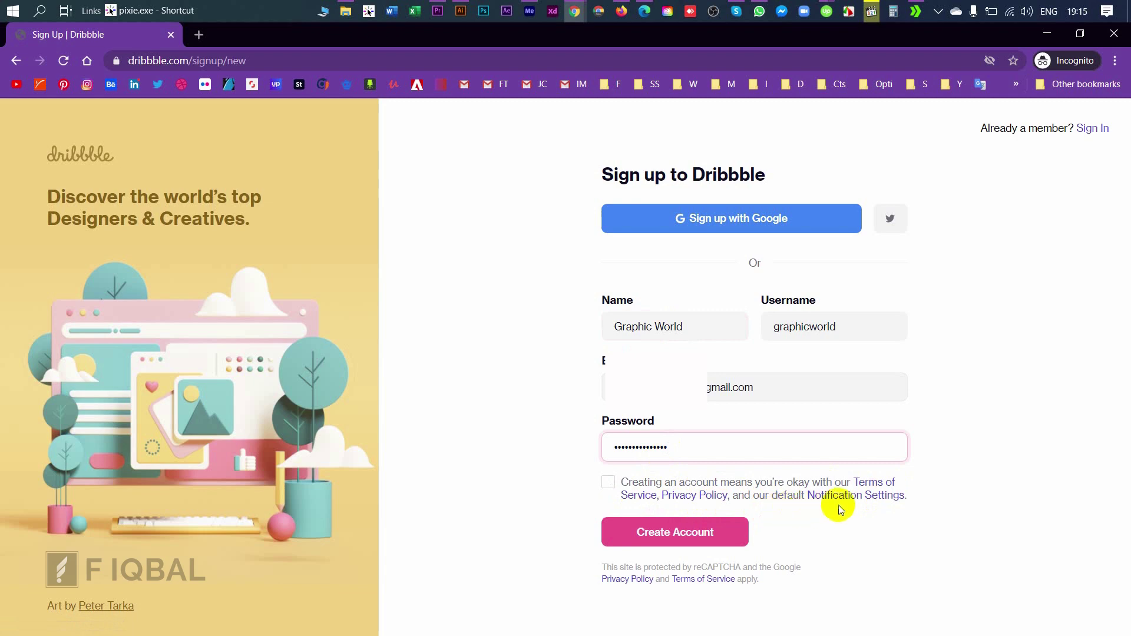
pyautogui.click(607, 482)
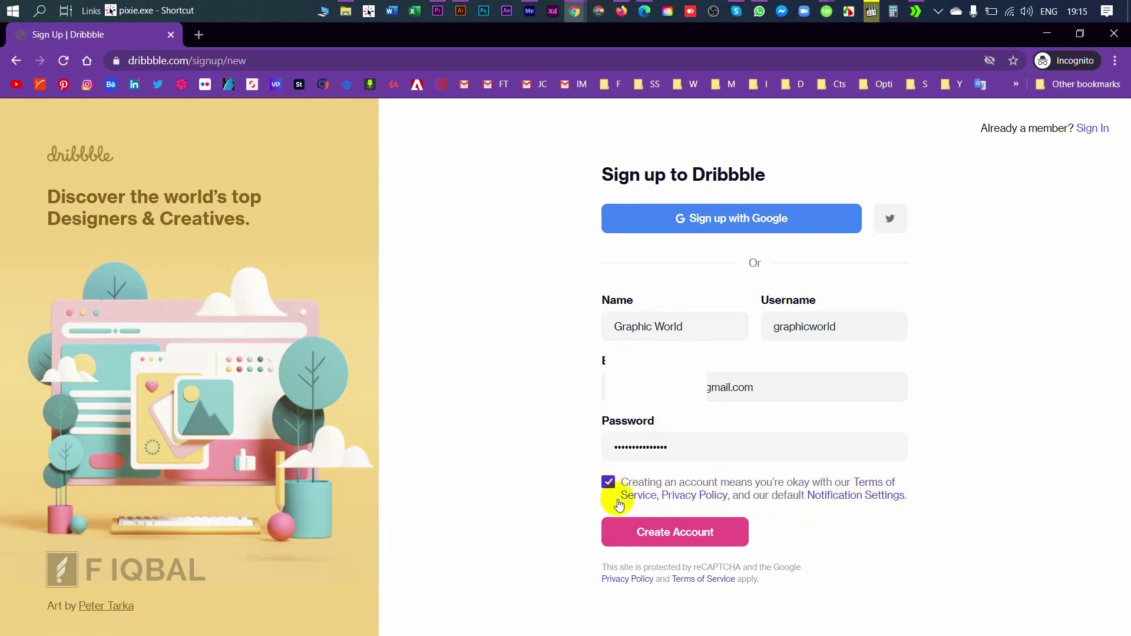
# Step: Create the account, passing the bicycle-image reCAPTCHA, then bring up the Gmail inbox
pyautogui.click(656, 545)
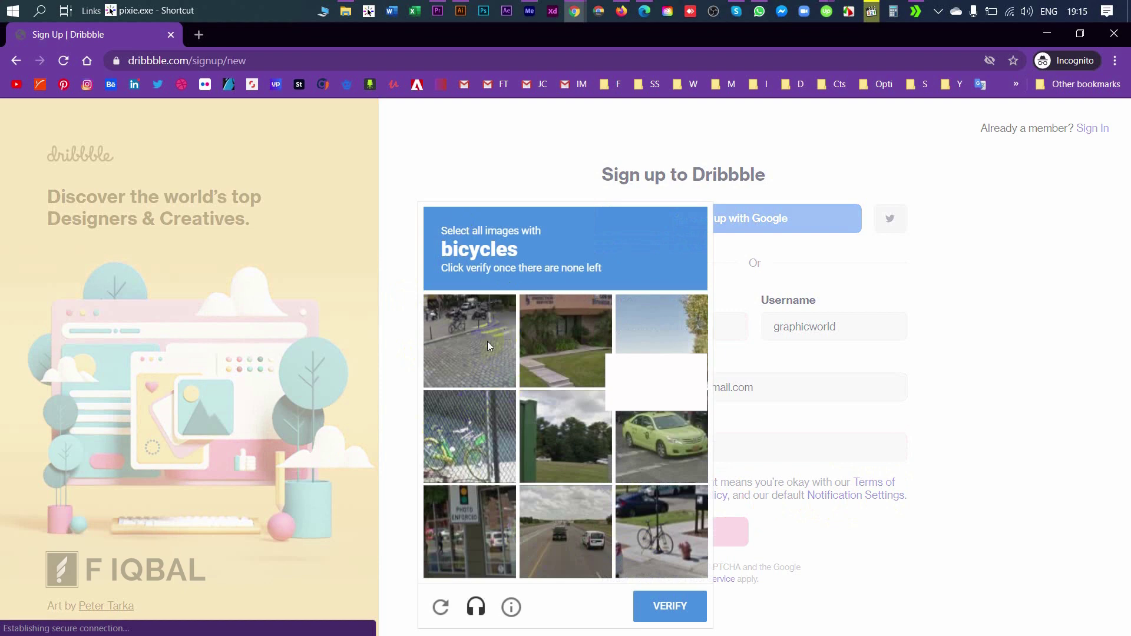
pyautogui.click(482, 342)
pyautogui.click(660, 535)
pyautogui.click(491, 443)
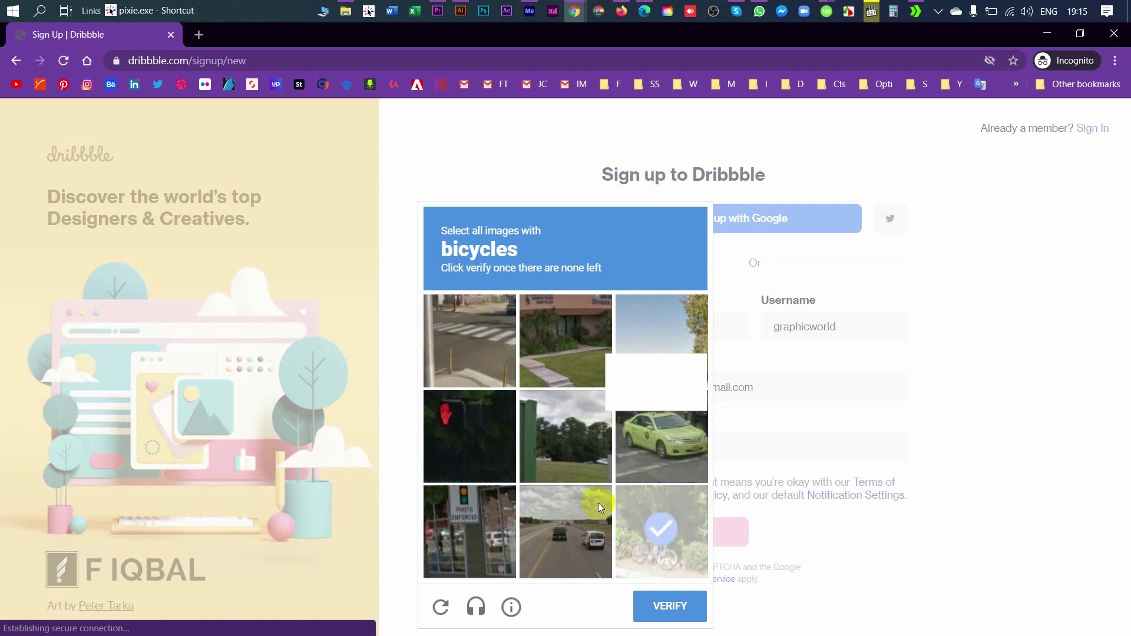
pyautogui.click(664, 603)
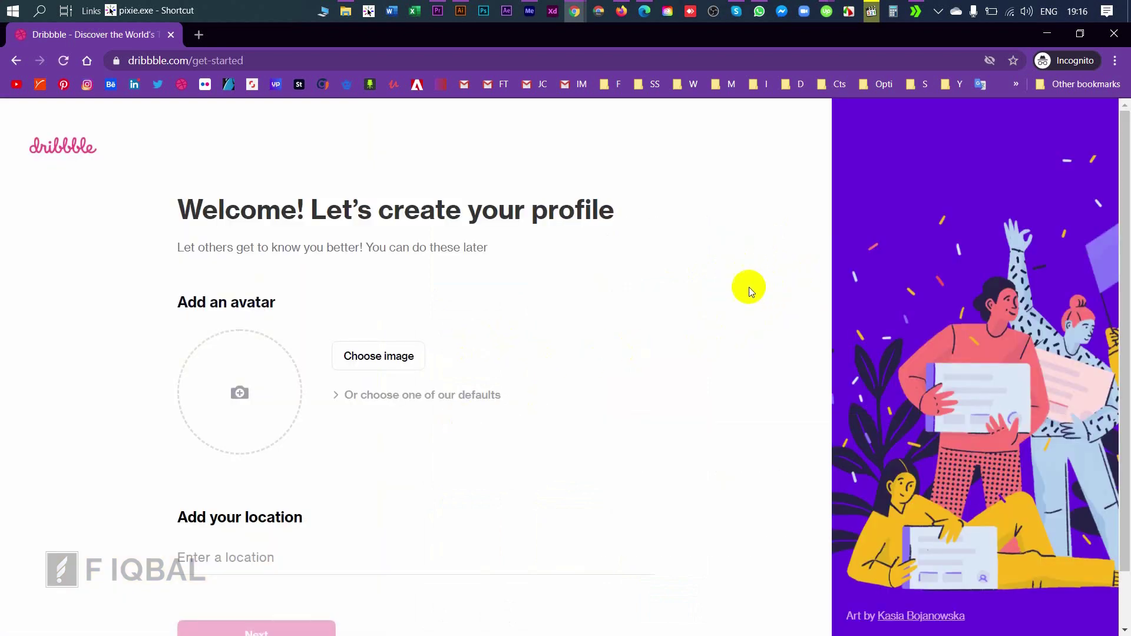
pyautogui.moveTo(574, 11)
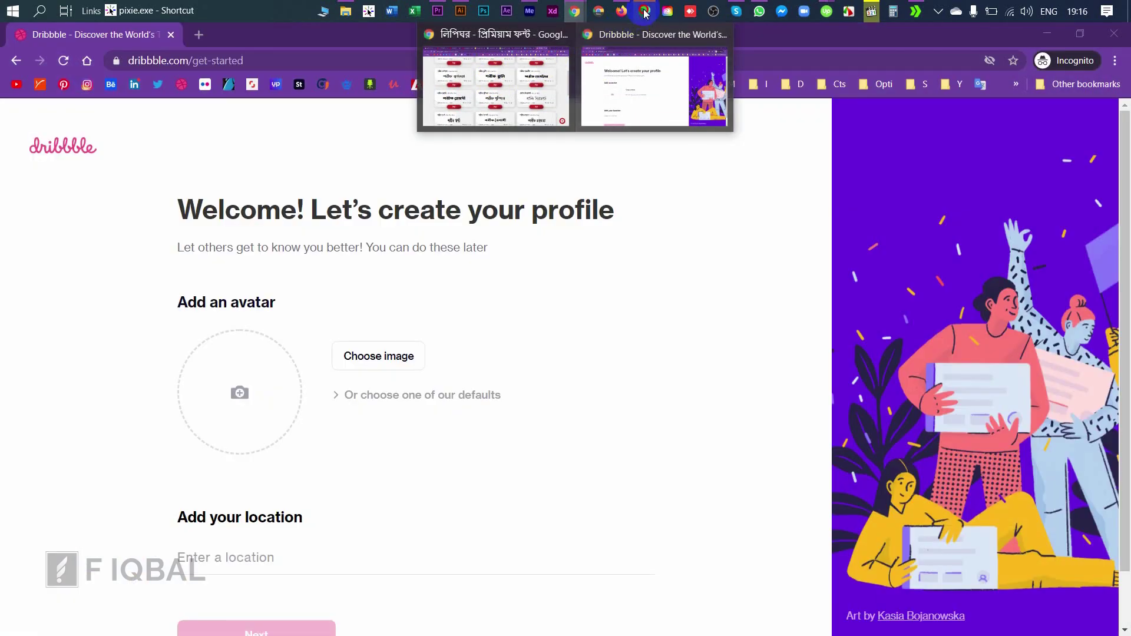
pyautogui.click(644, 11)
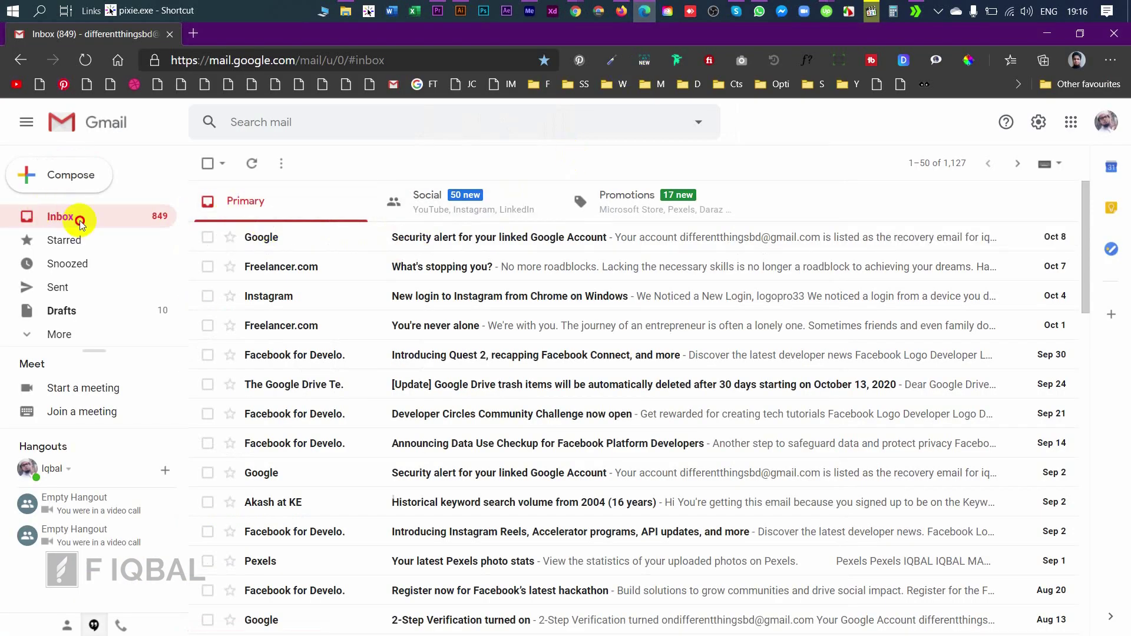
pyautogui.click(492, 201)
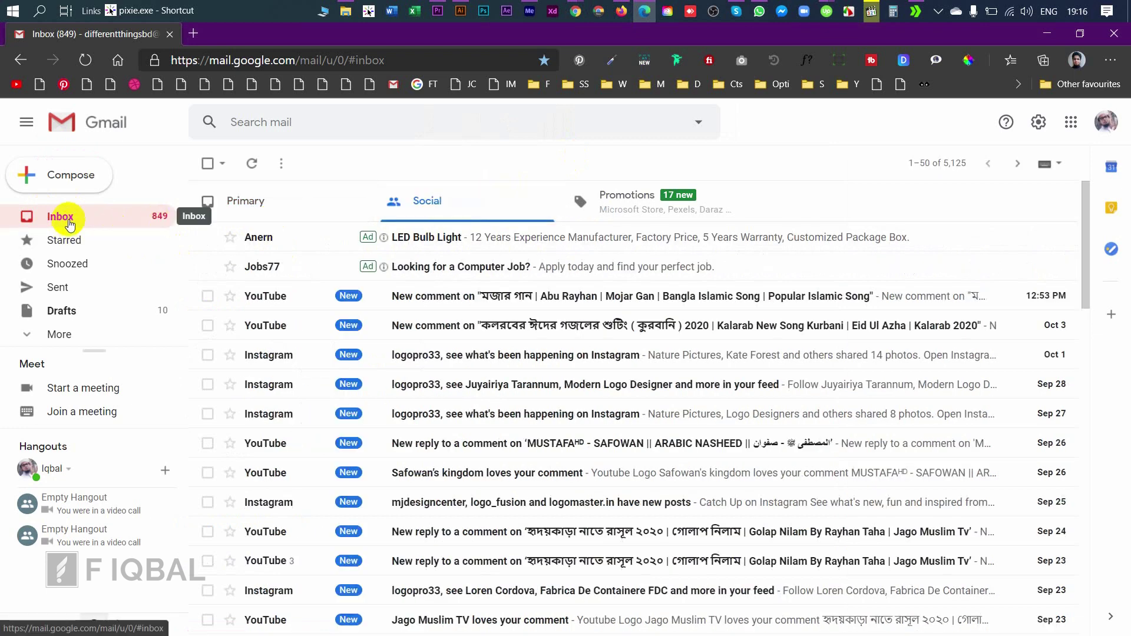
pyautogui.click(69, 223)
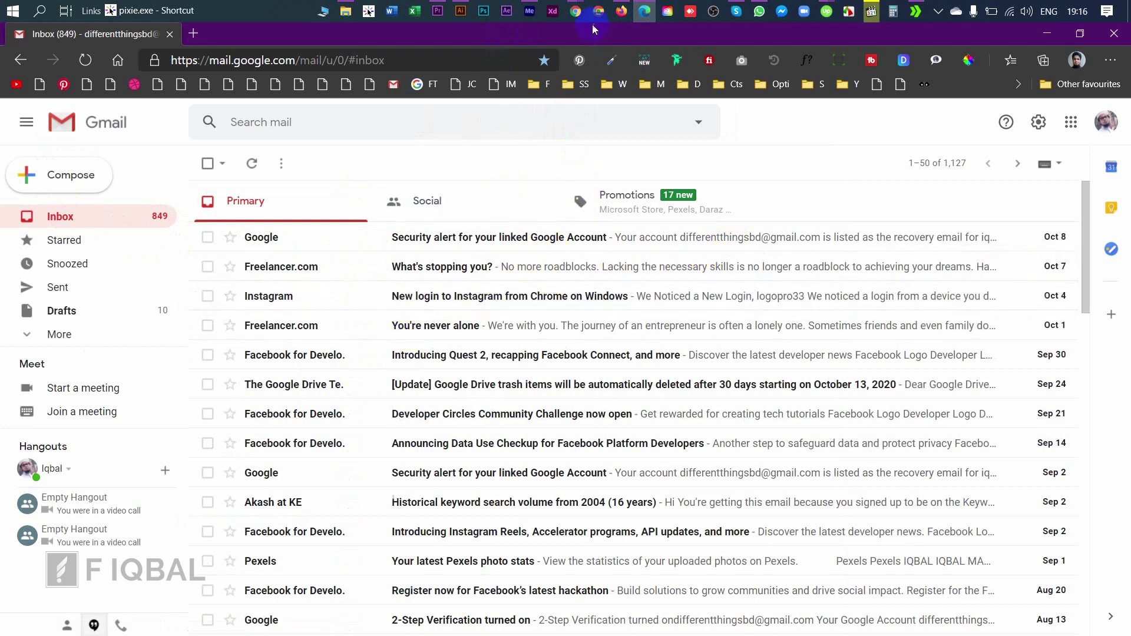
pyautogui.moveTo(575, 10)
pyautogui.click(642, 94)
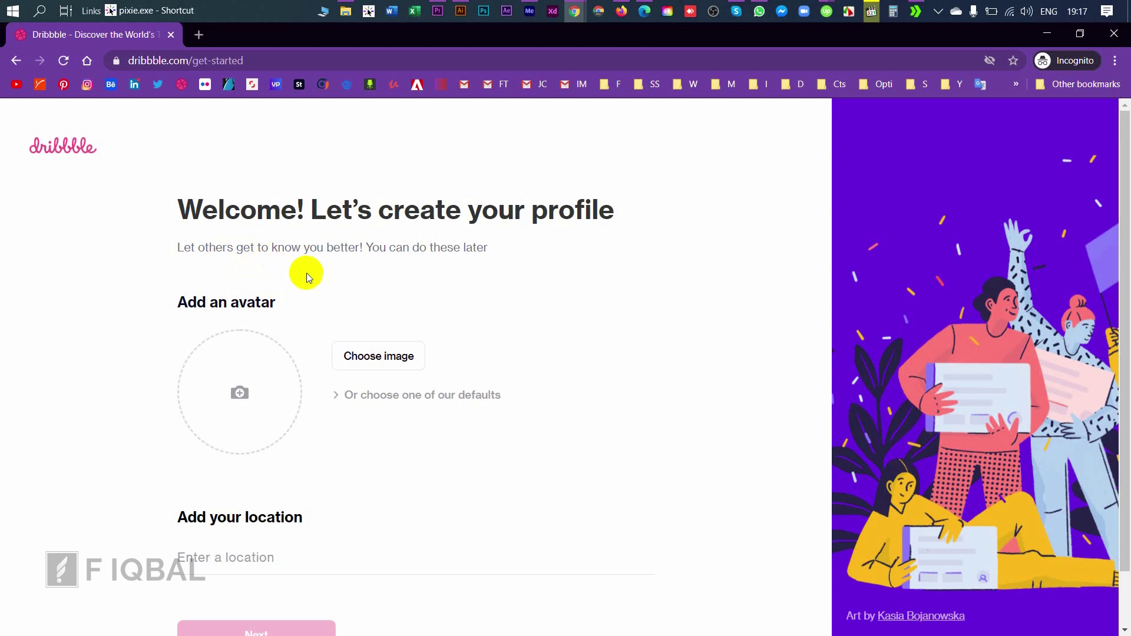
# Step: Upload the portrait photo from the Desktop as the profile avatar
pyautogui.scroll(-1, 510, 268)
pyautogui.scroll(1, 500, 292)
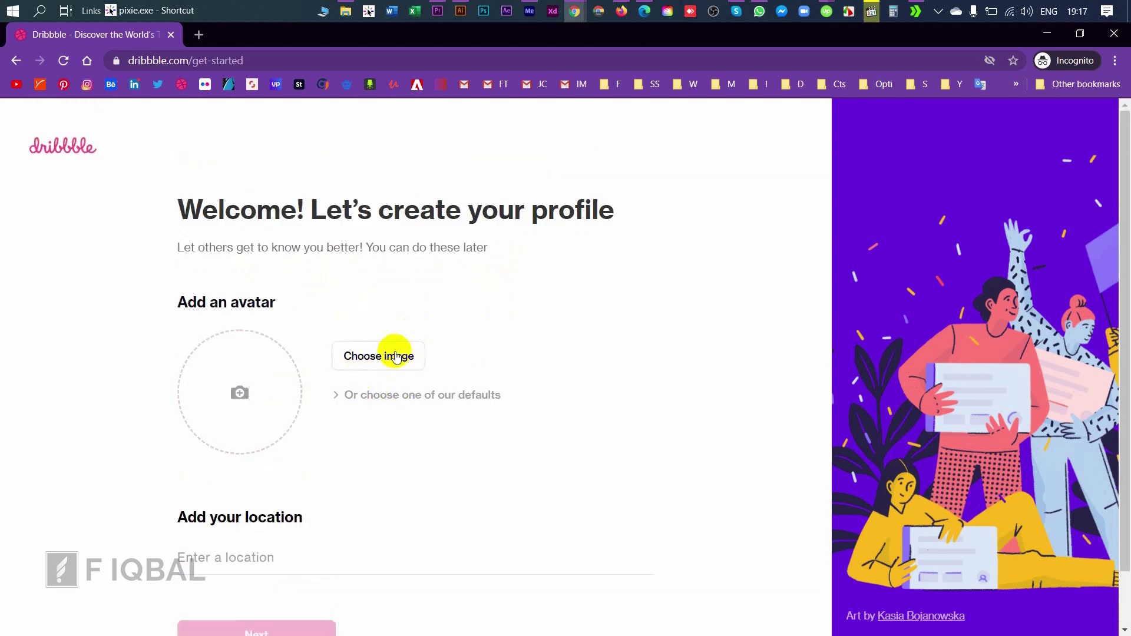
pyautogui.scroll(-1, 636, 320)
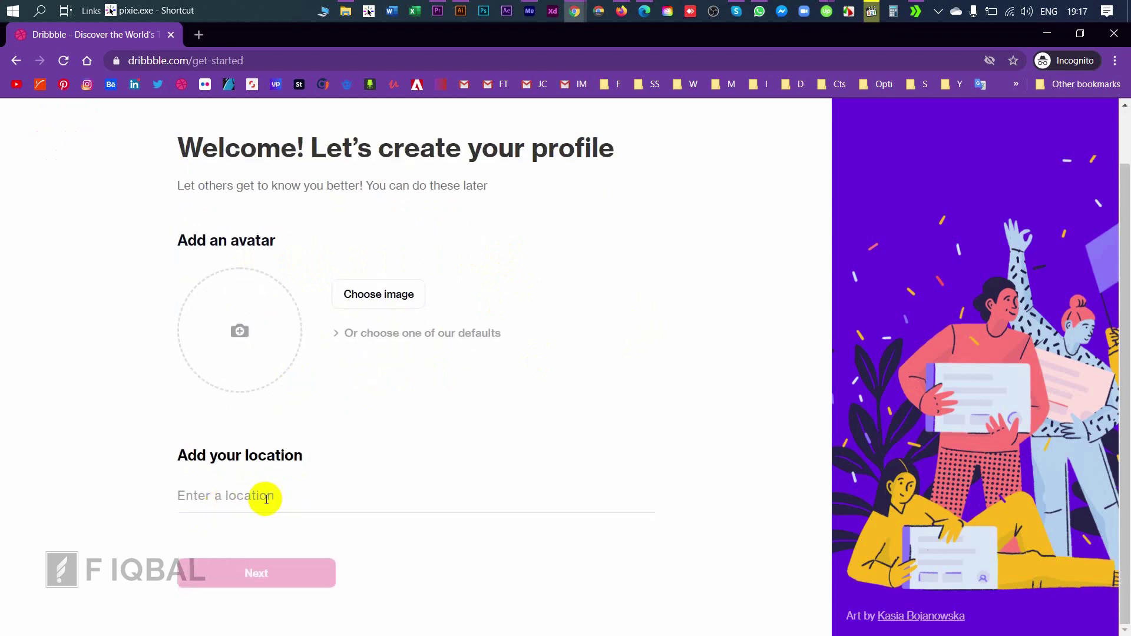
pyautogui.click(364, 306)
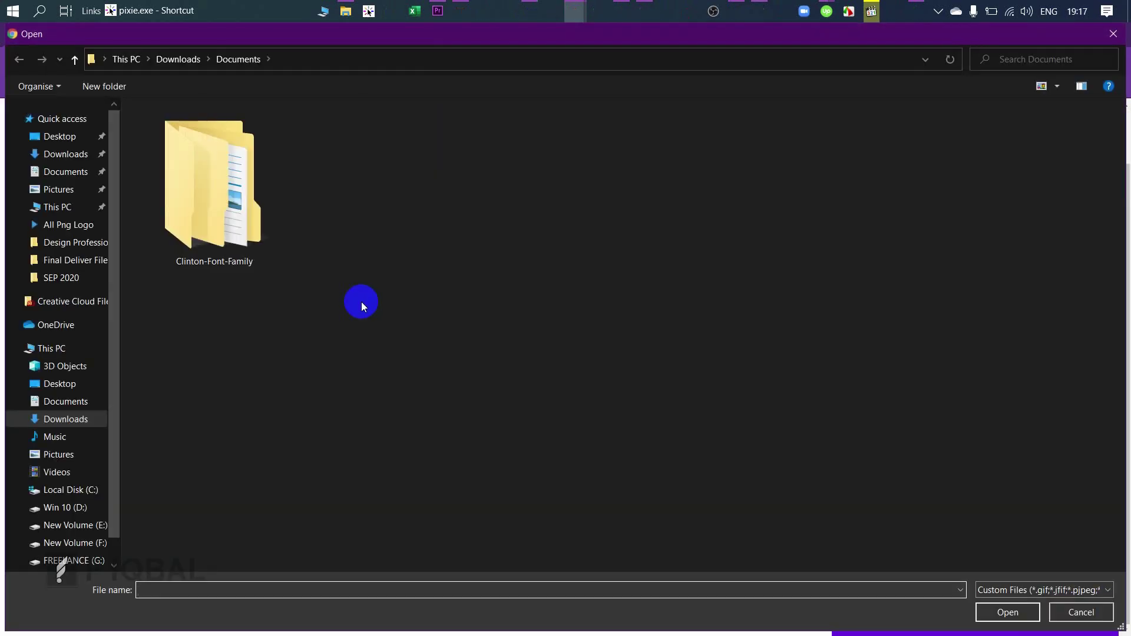
pyautogui.click(60, 136)
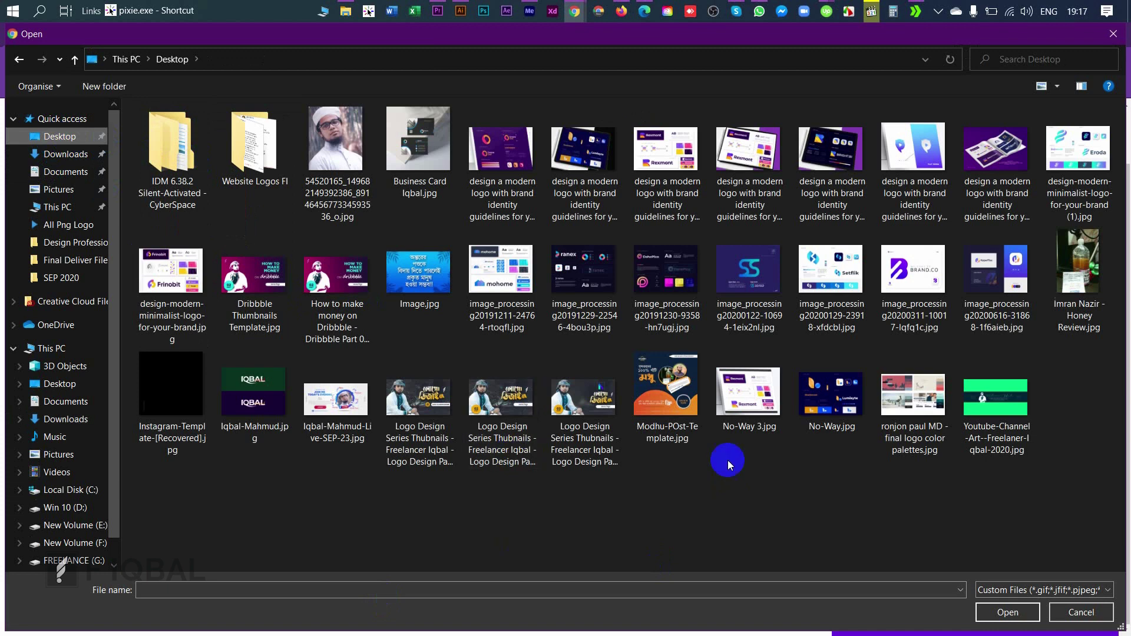
pyautogui.doubleClick(334, 210)
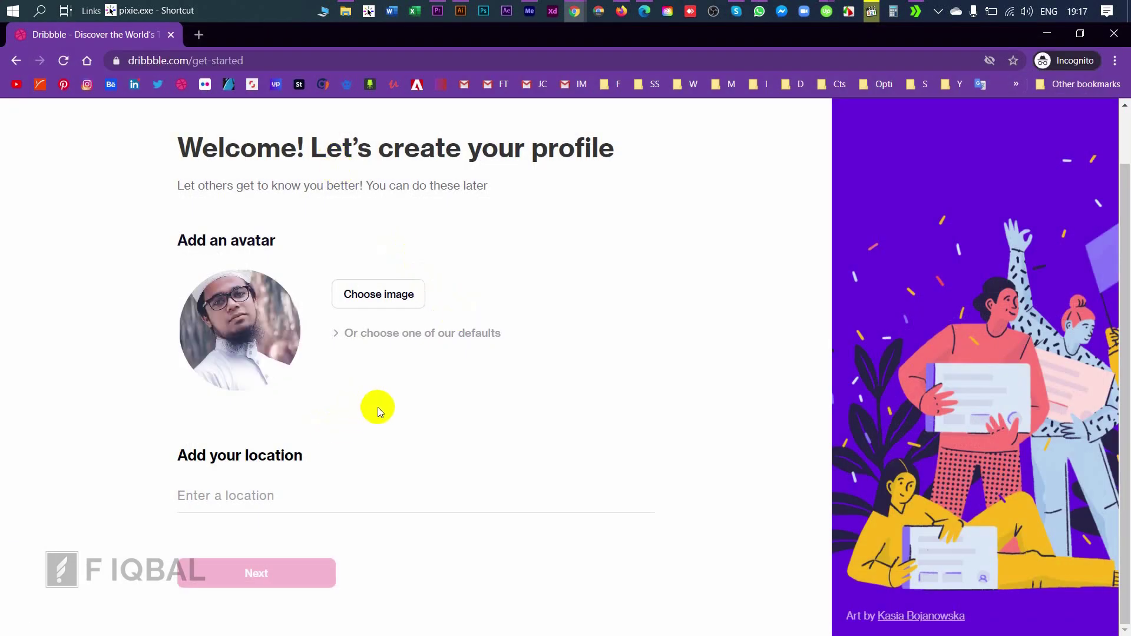
# Step: Set the profile location to Bangladesh and continue to the next setup step
pyautogui.click(238, 499)
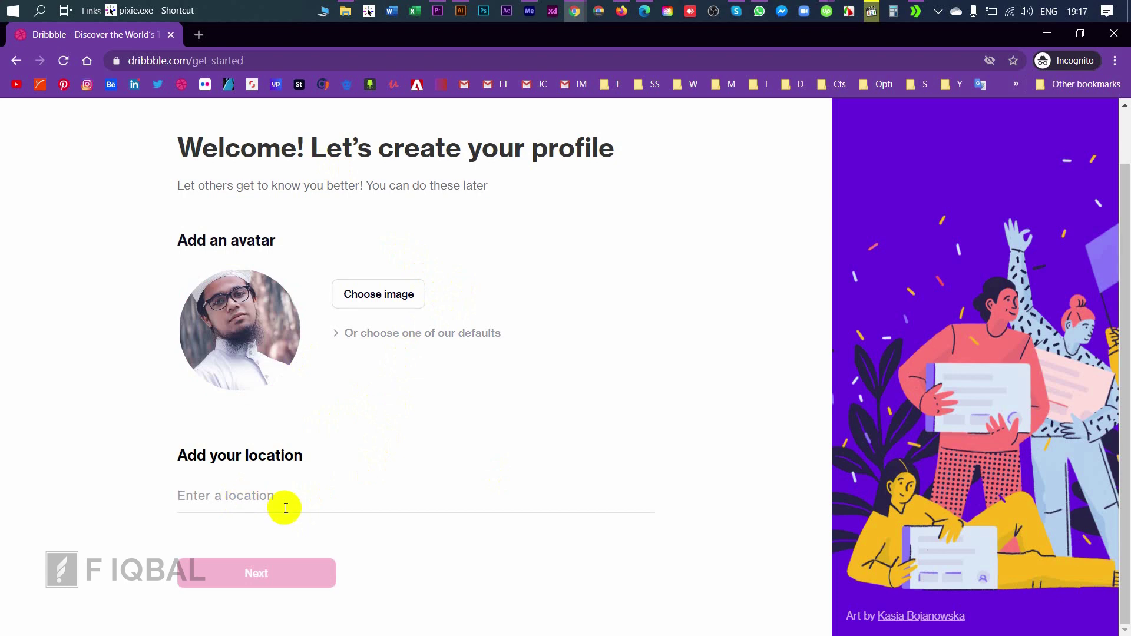
pyautogui.write('Banglade')
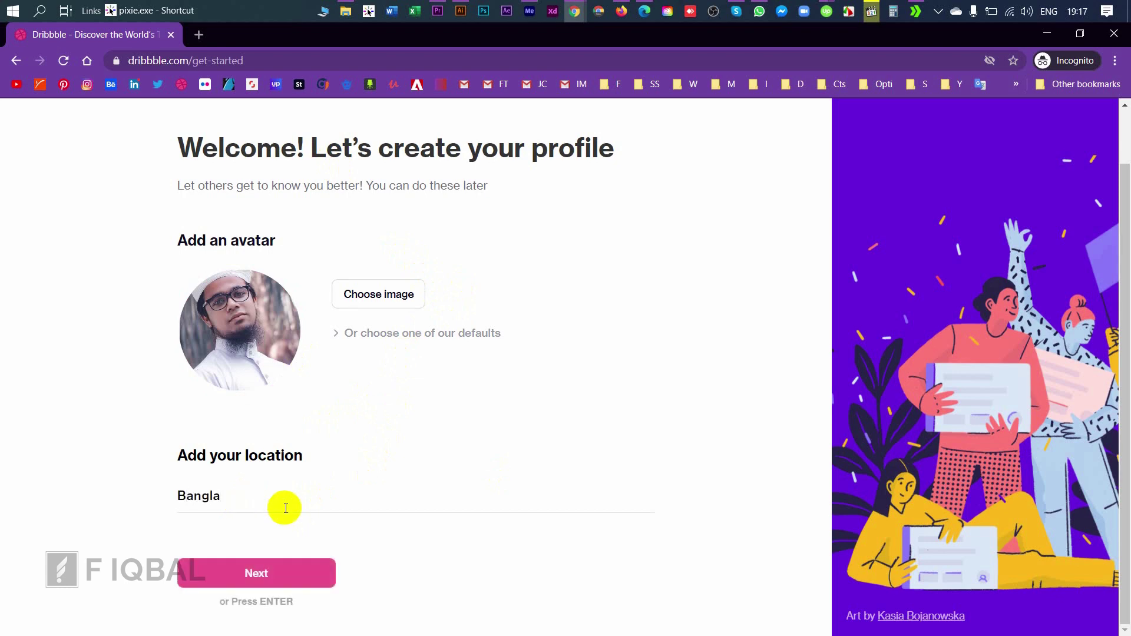
pyautogui.write('sh')
pyautogui.click(272, 577)
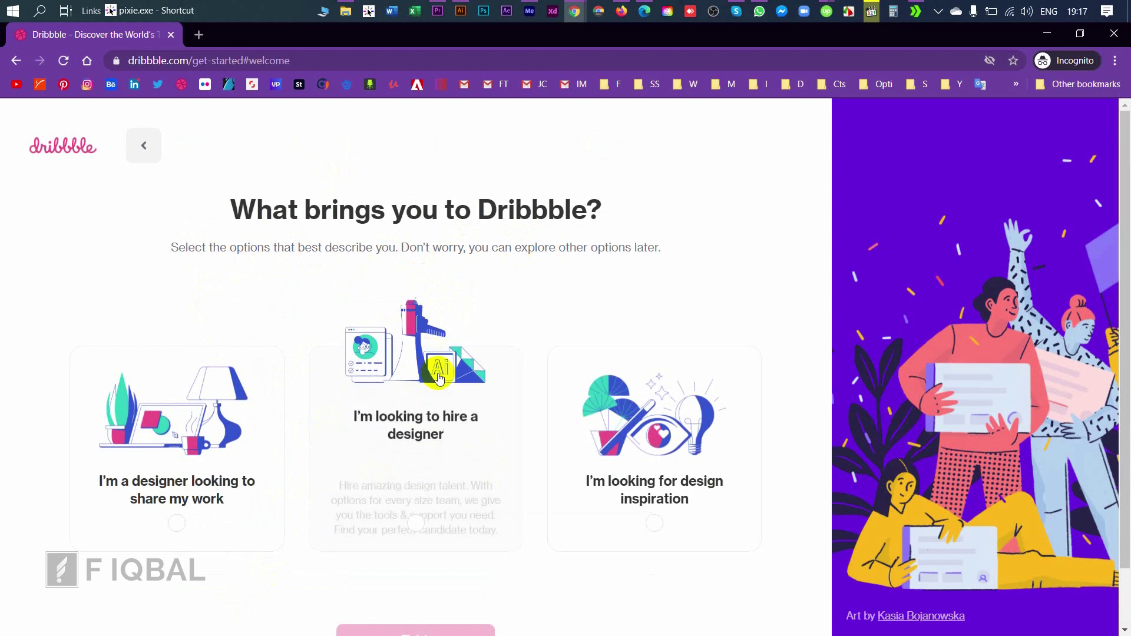
# Step: Choose 'I'm a designer looking to share my work' and finish onboarding
pyautogui.scroll(-2, 415, 383)
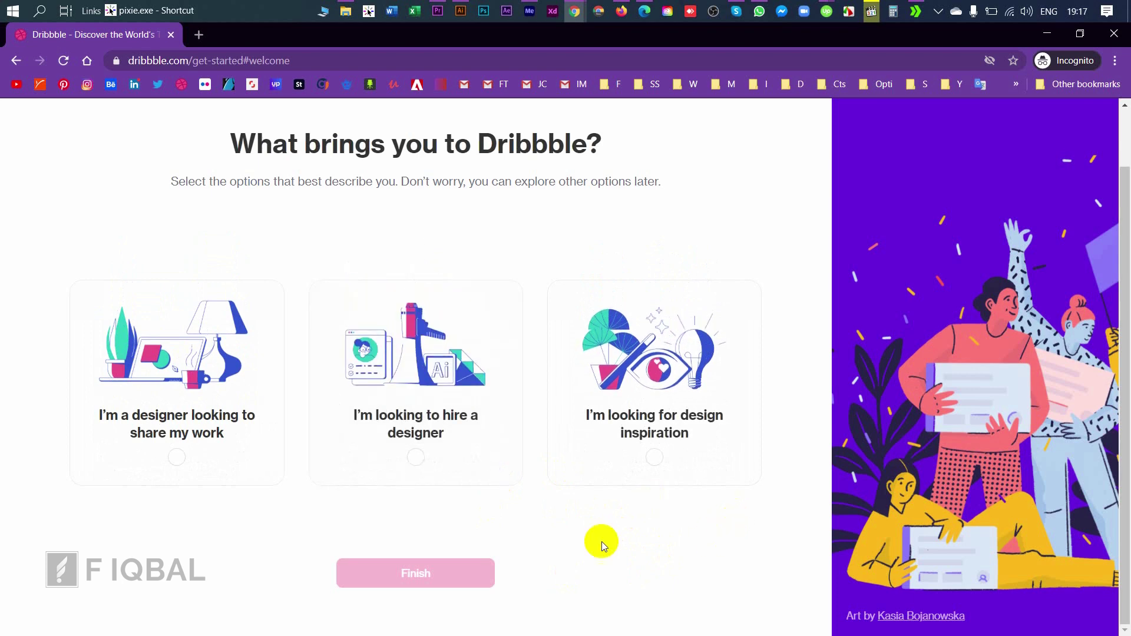
pyautogui.moveTo(176, 433)
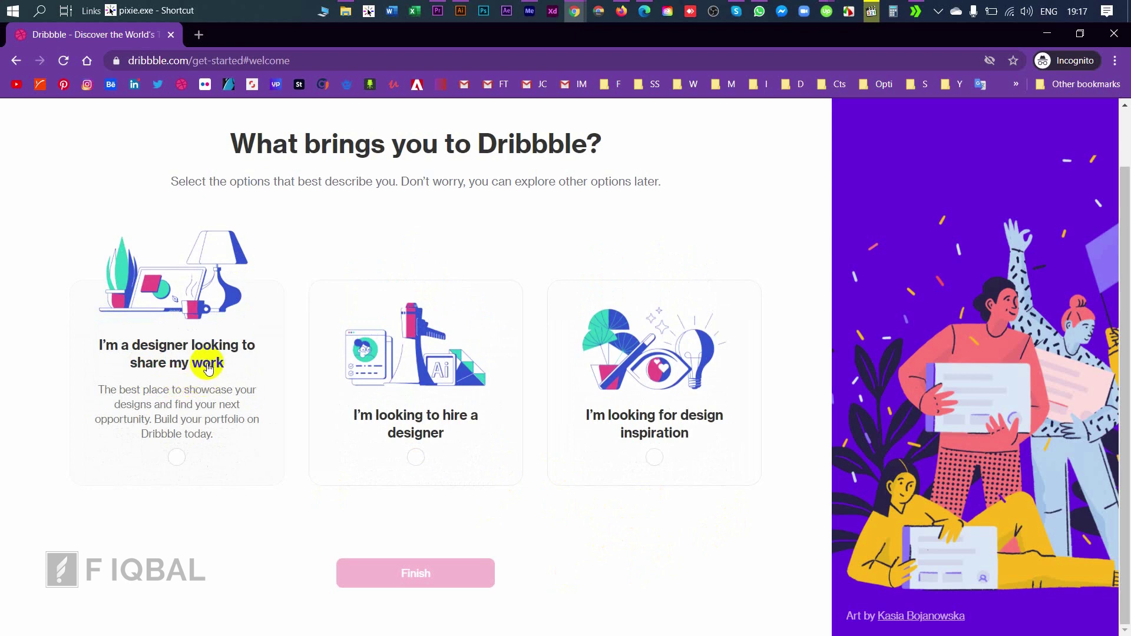
pyautogui.click(207, 367)
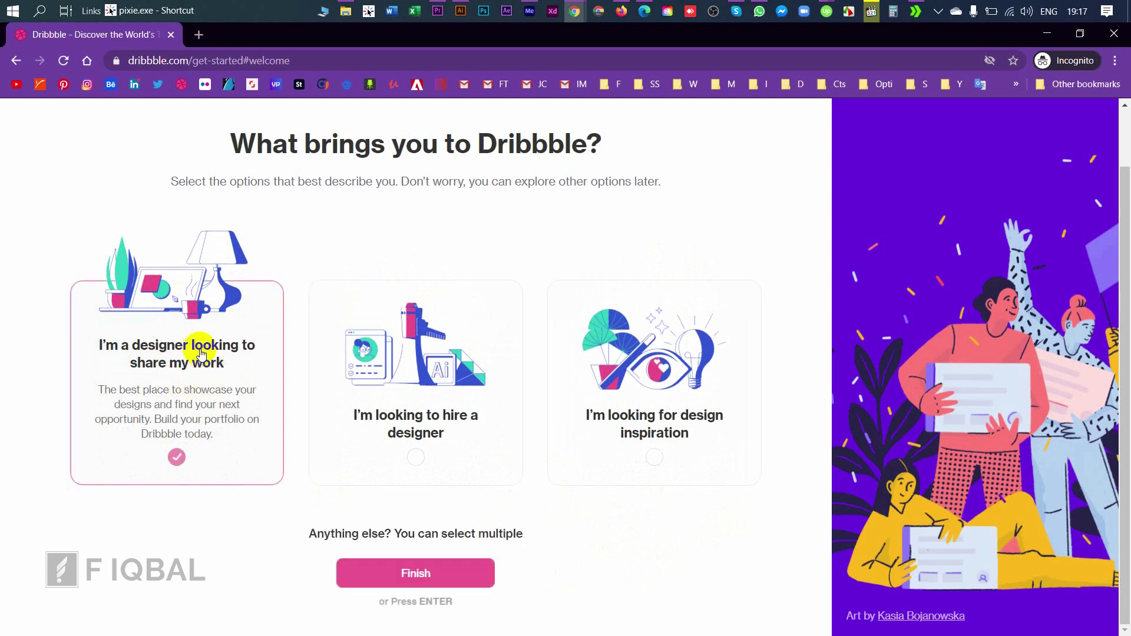
pyautogui.click(435, 579)
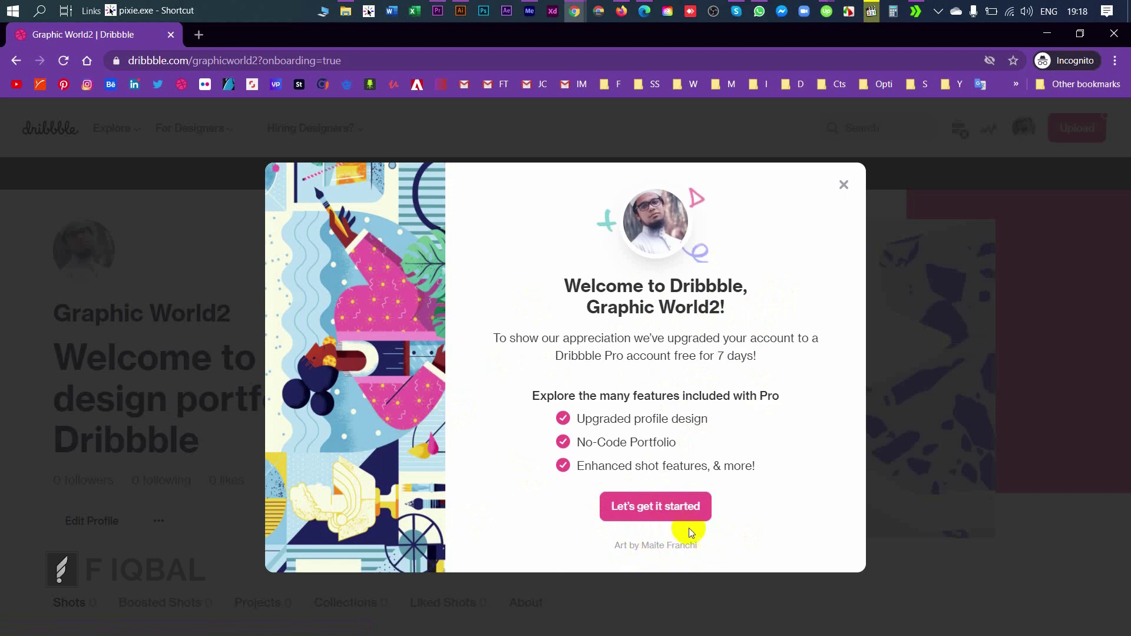
# Step: Dismiss the welcome popup, advance the profile tour to step 2, and switch to Gmail
pyautogui.click(657, 516)
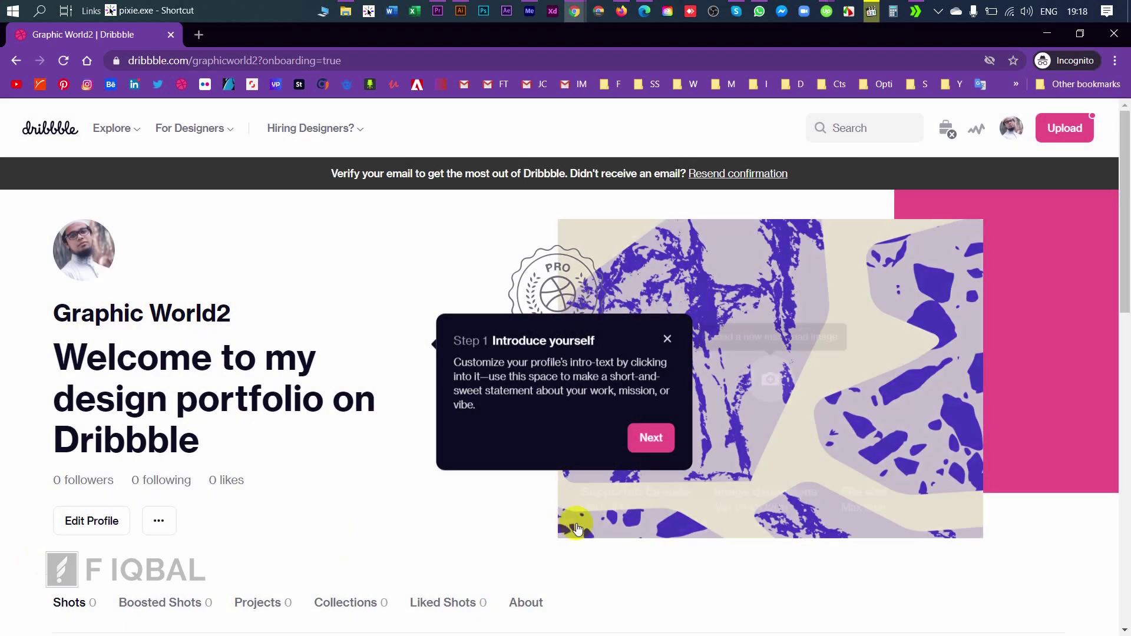
pyautogui.click(647, 437)
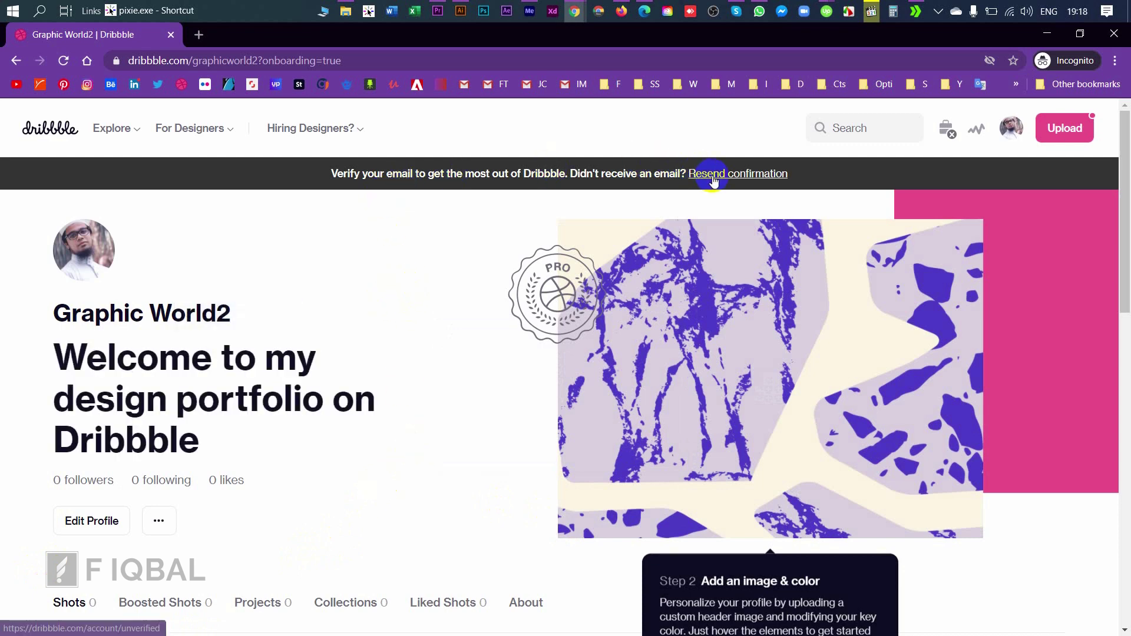
pyautogui.click(644, 10)
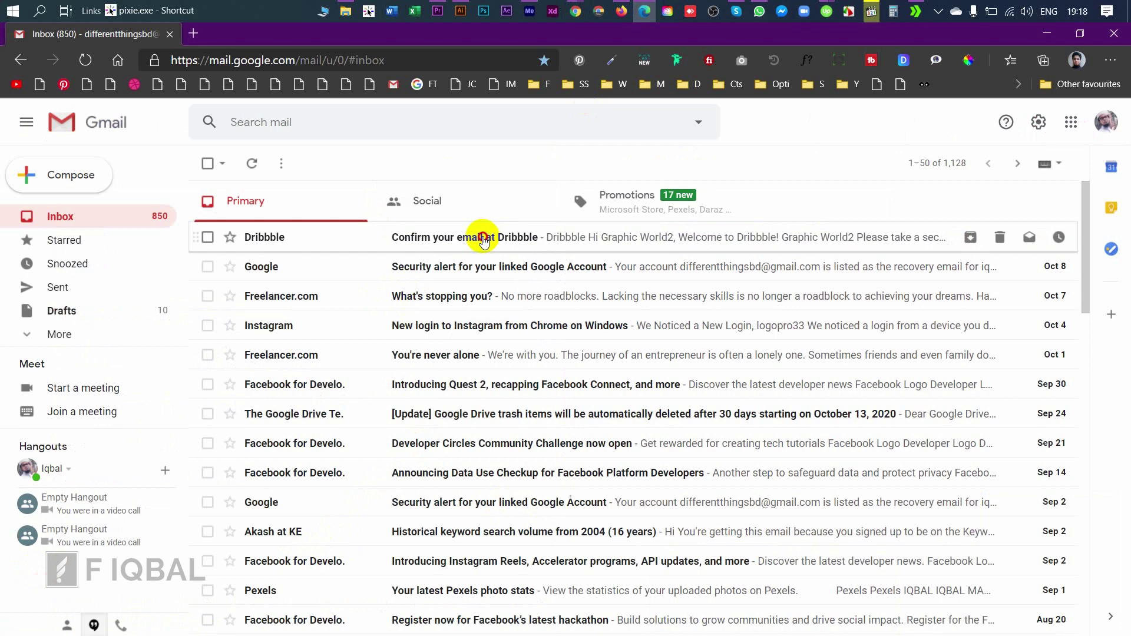
# Step: Confirm the email address from Dribbble's Gmail message and return to the Dribbble profile
pyautogui.click(481, 237)
pyautogui.click(651, 484)
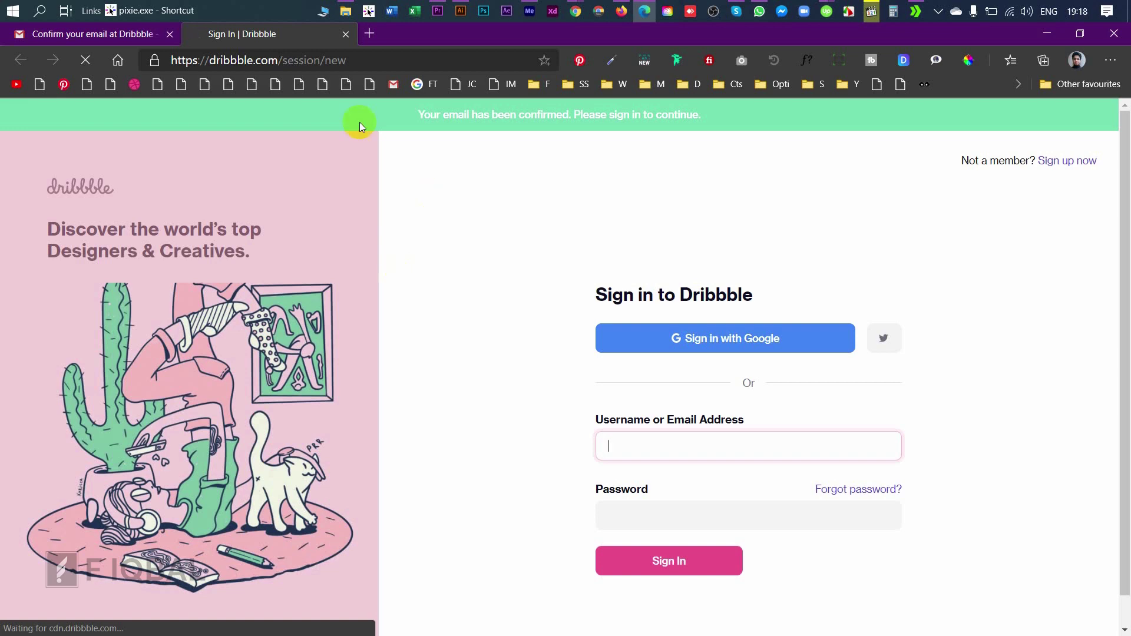
pyautogui.click(366, 37)
pyautogui.click(349, 37)
pyautogui.moveTo(666, 10)
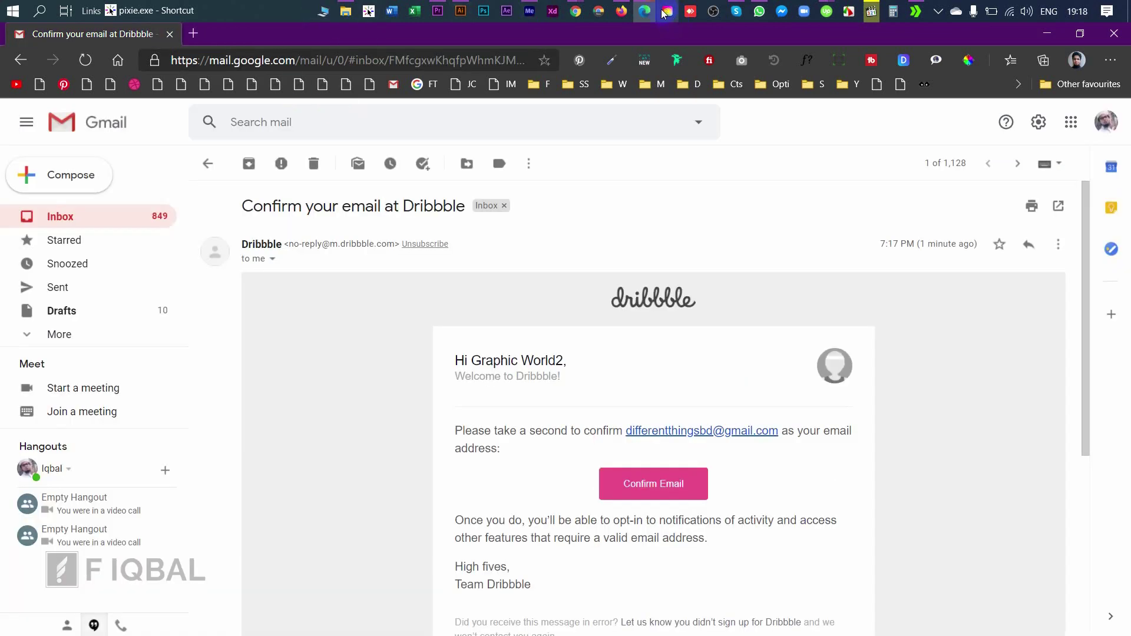
pyautogui.click(622, 43)
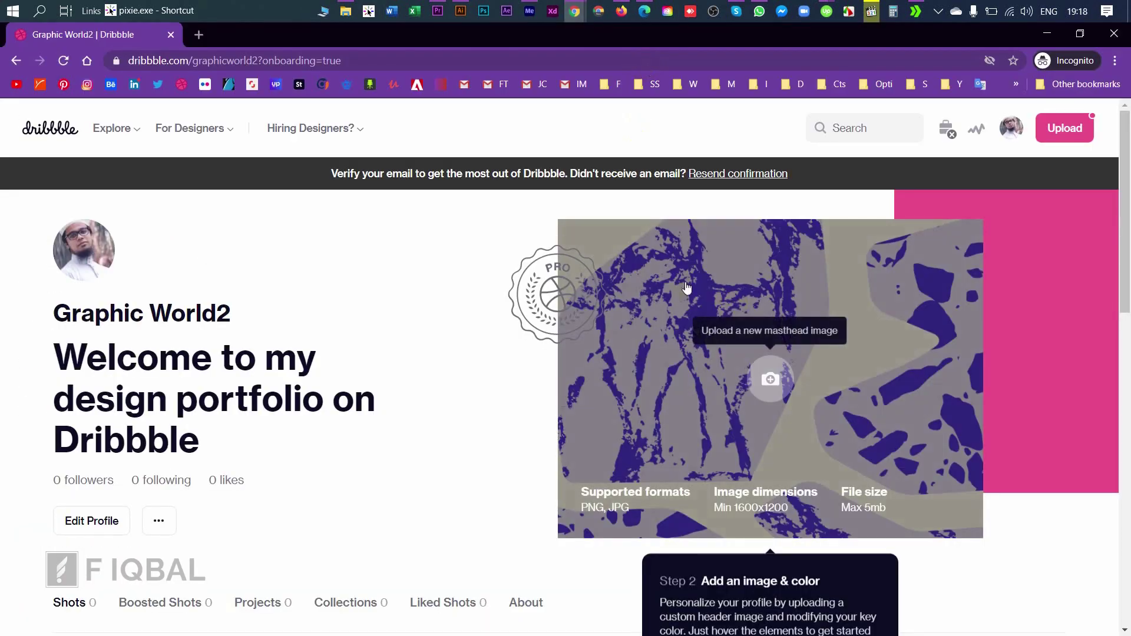
# Step: Finish the step 2 tour tooltip and look over the empty Graphic World2 profile page
pyautogui.scroll(-2, 475, 344)
pyautogui.scroll(2, 466, 329)
pyautogui.scroll(-2, 469, 332)
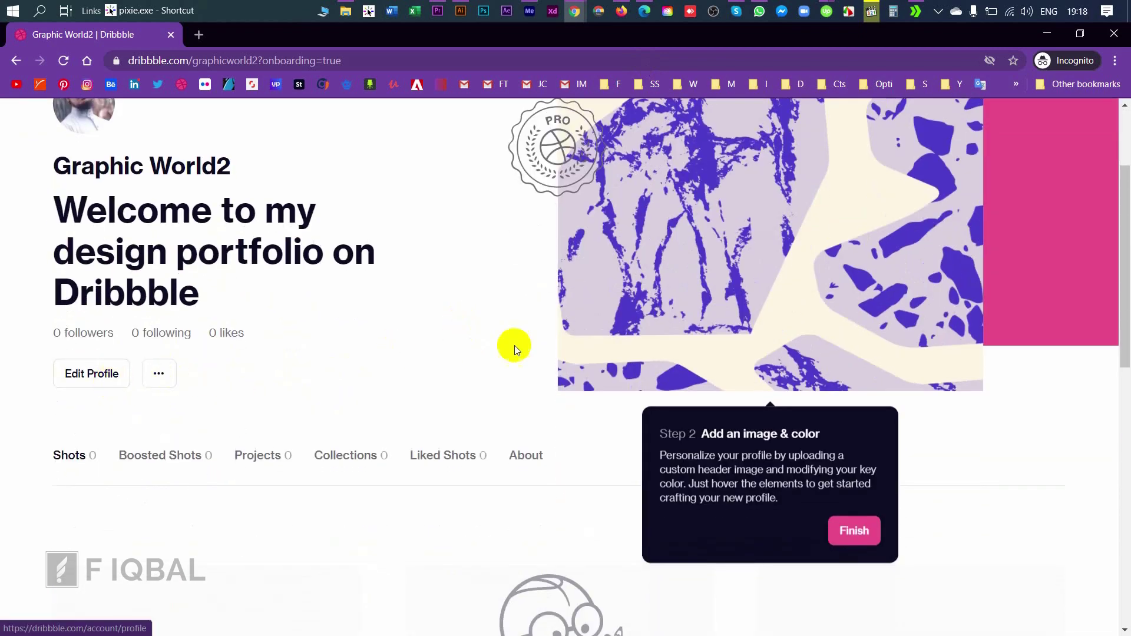
pyautogui.click(831, 533)
pyautogui.scroll(2, 720, 416)
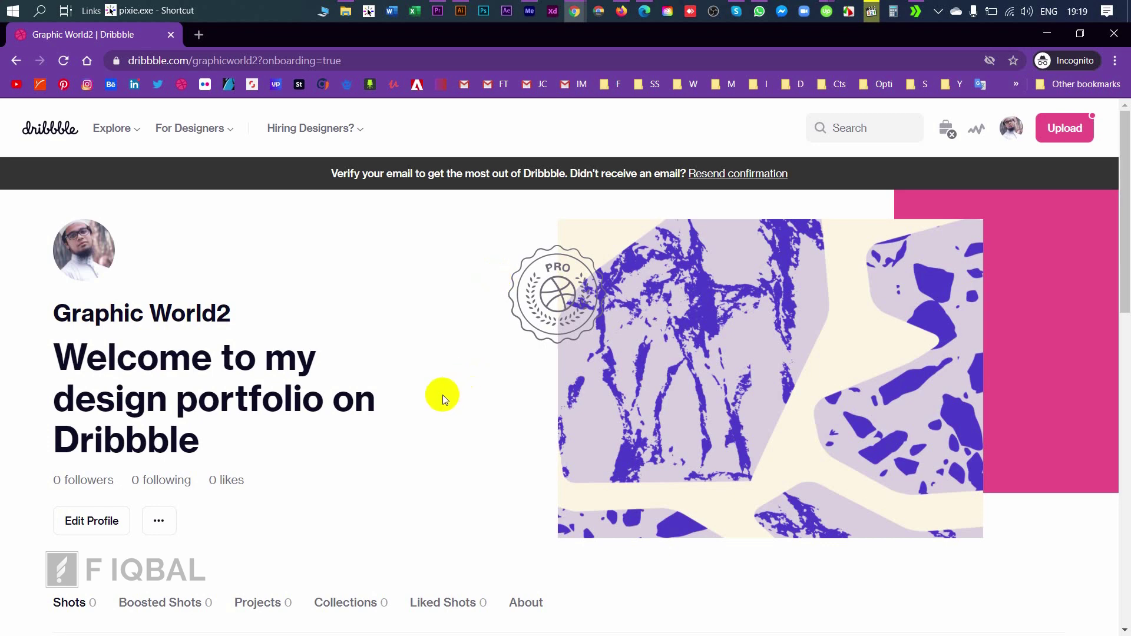
pyautogui.scroll(-2, 443, 394)
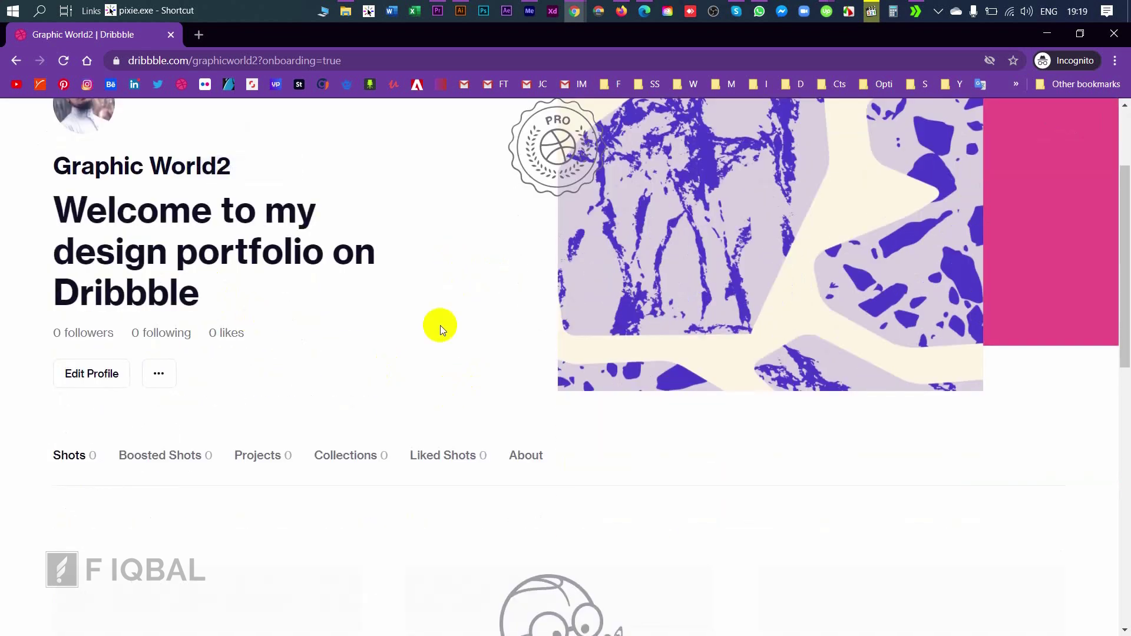
pyautogui.scroll(-3, 423, 350)
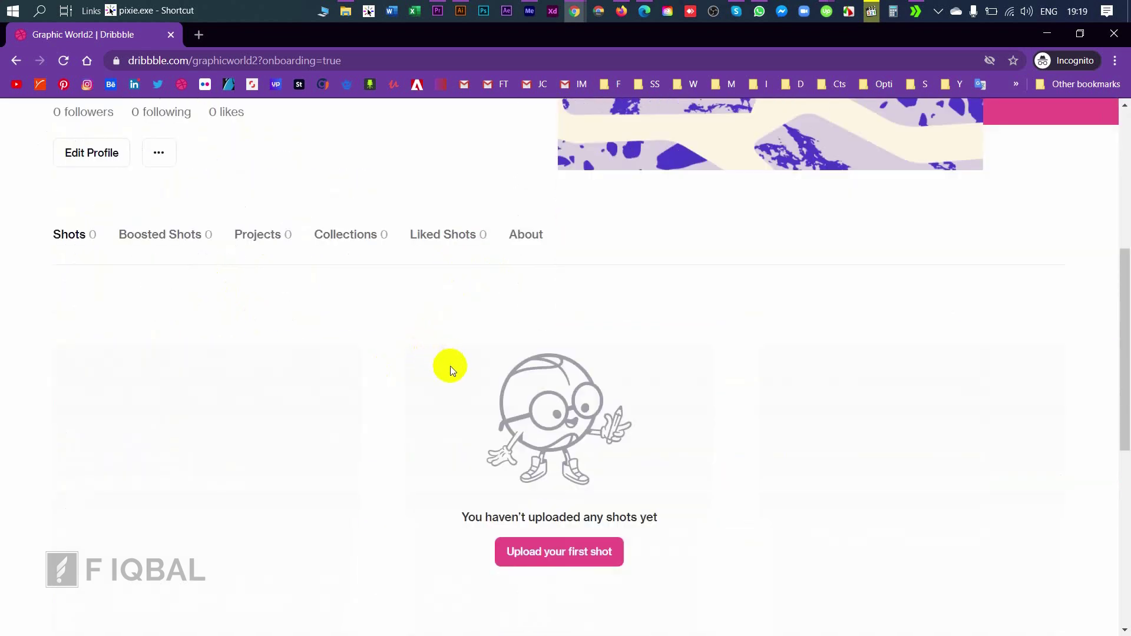
pyautogui.scroll(2, 450, 365)
pyautogui.scroll(3, 450, 366)
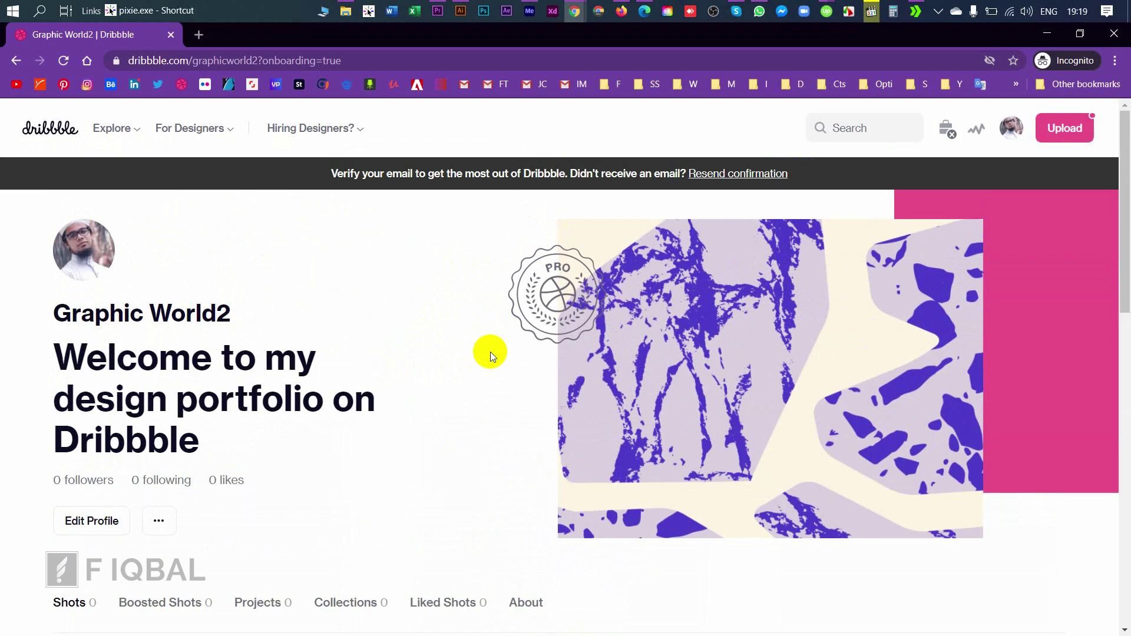
pyautogui.scroll(-1, 488, 352)
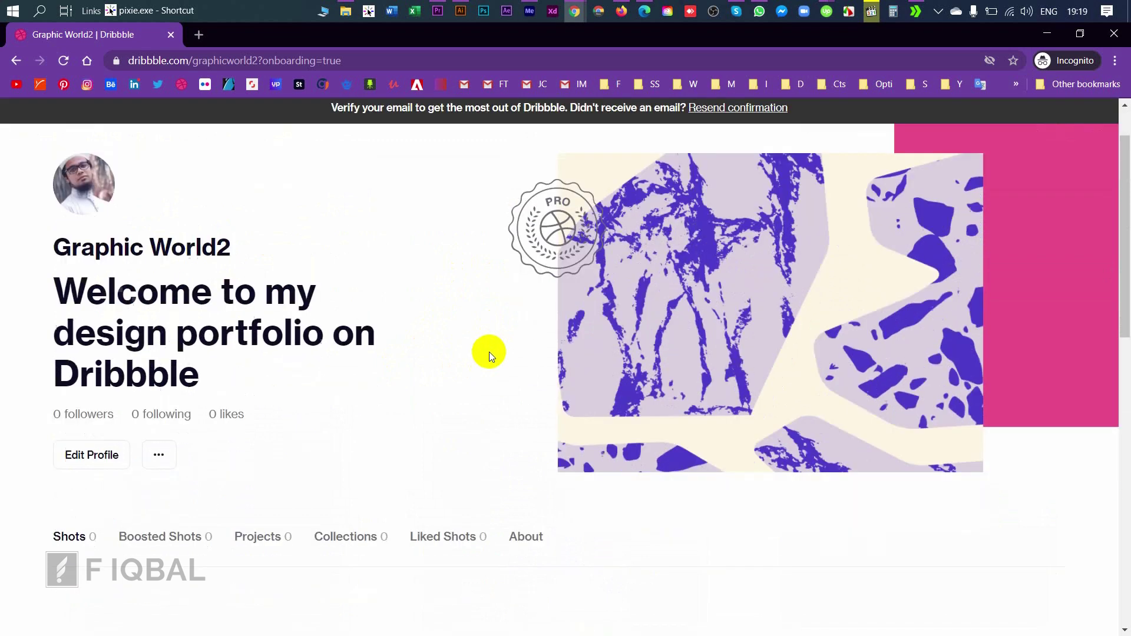
# Step: Open Edit Profile and place the cursor in the Bio text area
pyautogui.click(97, 453)
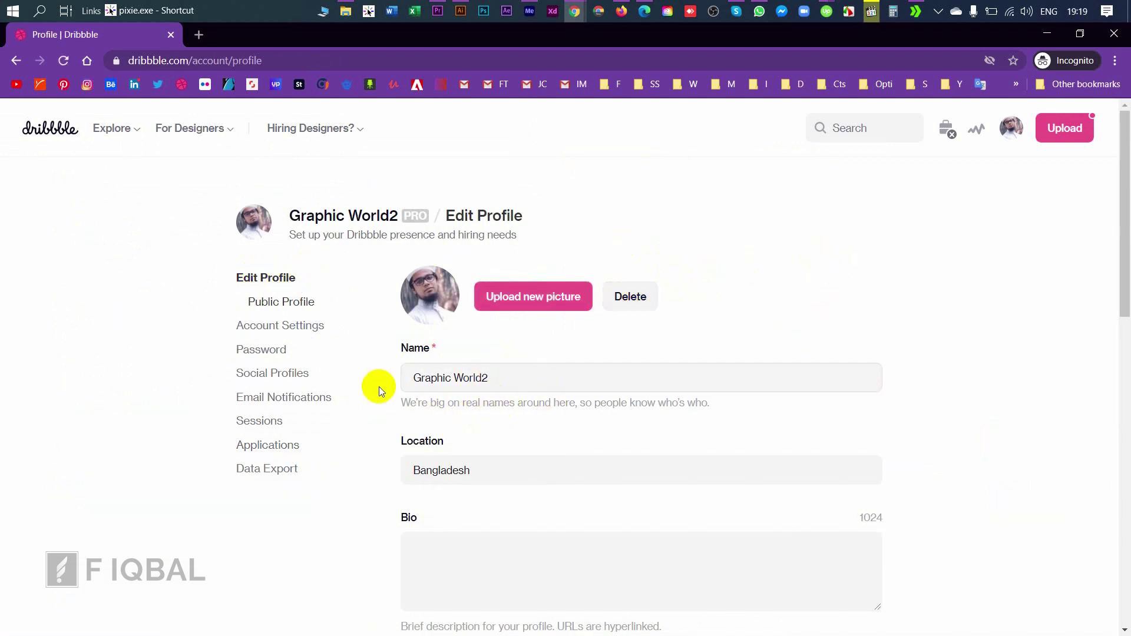
pyautogui.scroll(-1, 479, 397)
pyautogui.click(427, 397)
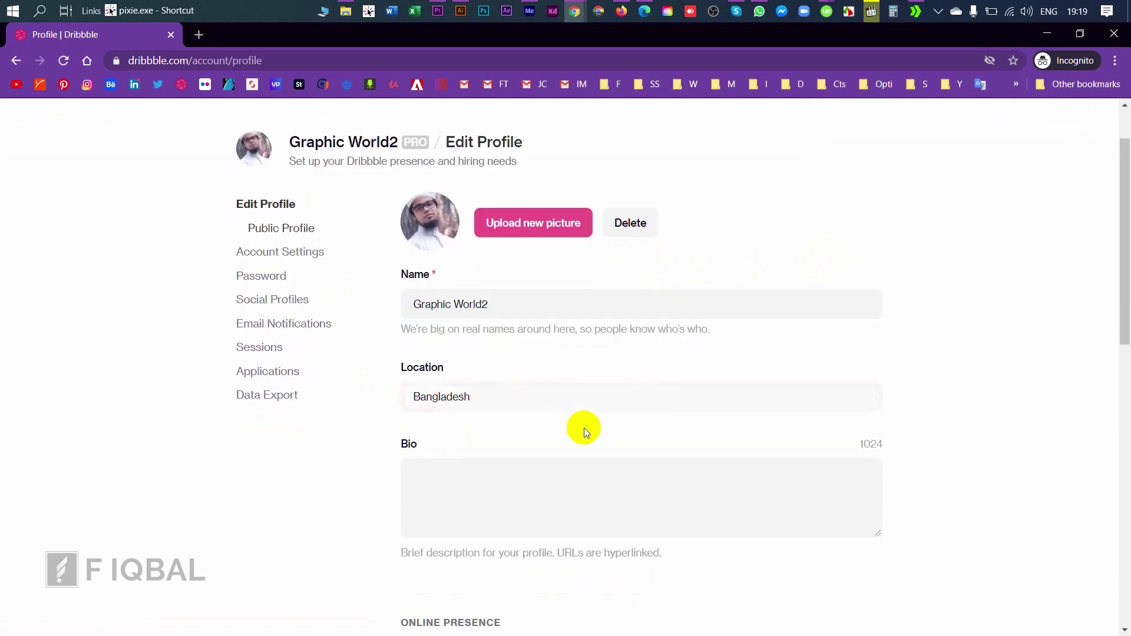
pyautogui.scroll(-2, 586, 439)
pyautogui.click(480, 334)
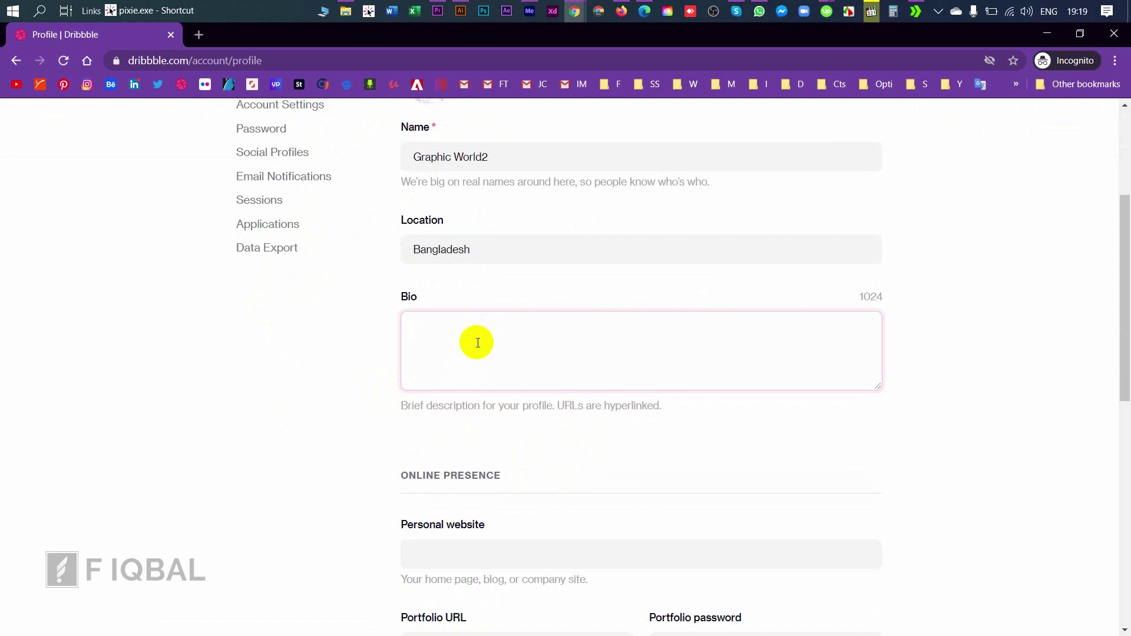
# Step: Type the bio greeting 'Hello there' on its own line
pyautogui.write('He')
pyautogui.press('BackSpace')
pyautogui.press('BackSpace')
pyautogui.write('Hello there')
pyautogui.press('Return')
# Step: Write the Logo & branding designer introduction with 5+ years' experience, ending 'hire me without any hesitation.'
pyautogui.write('This is Freelancer Iqbal. A professi')
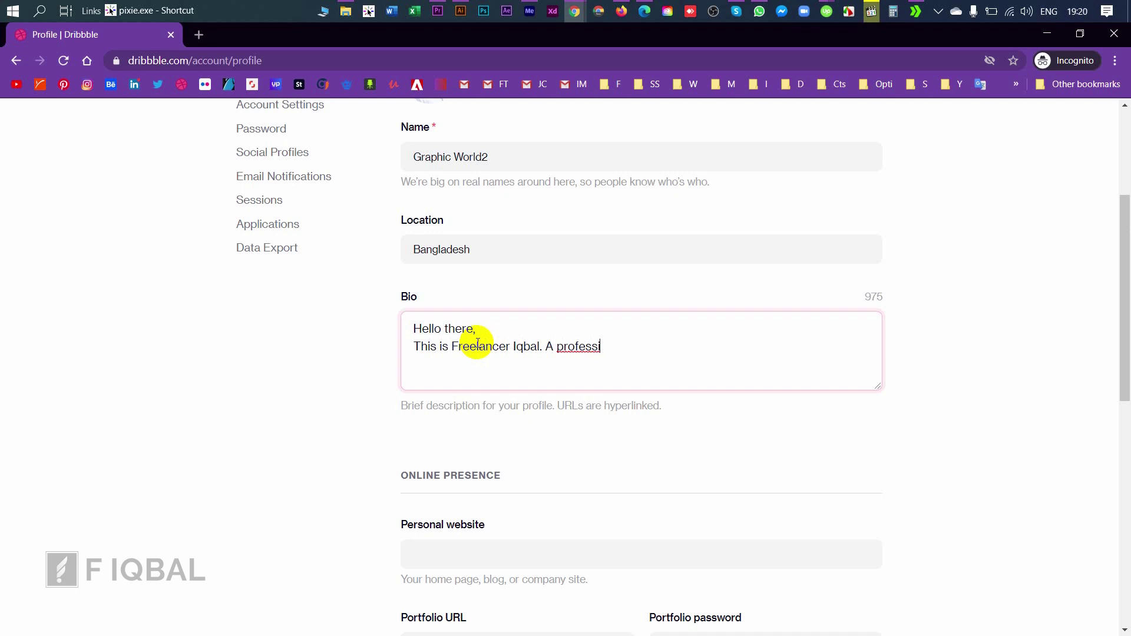
pyautogui.write('onal L')
pyautogui.write('ogo & branding Designer')
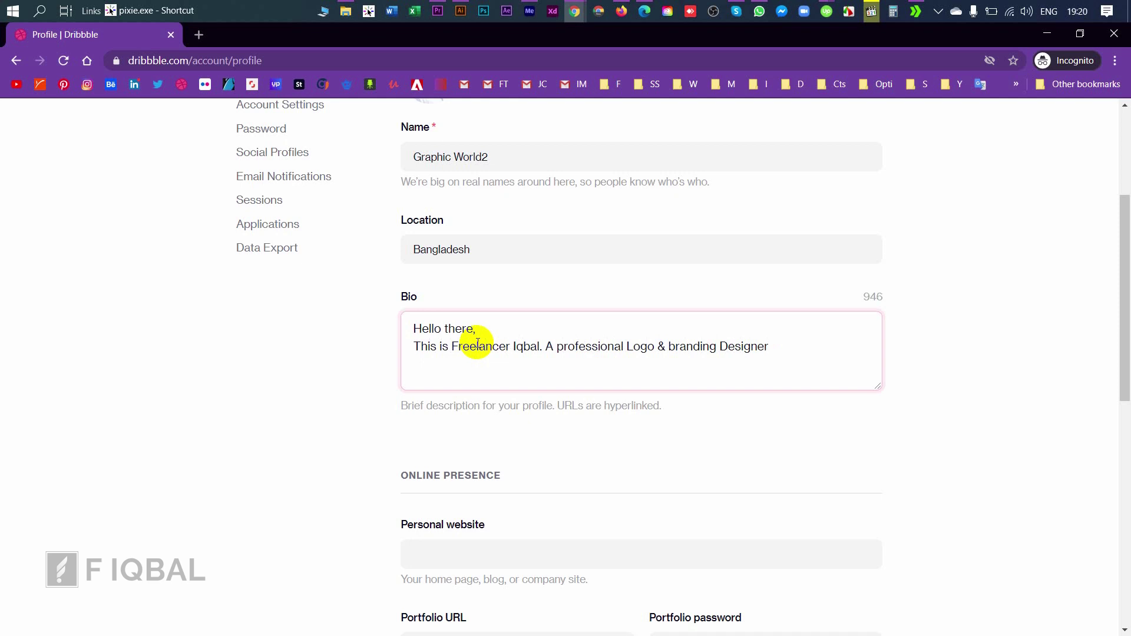
pyautogui.write('perience with 5+ years in this field. I')
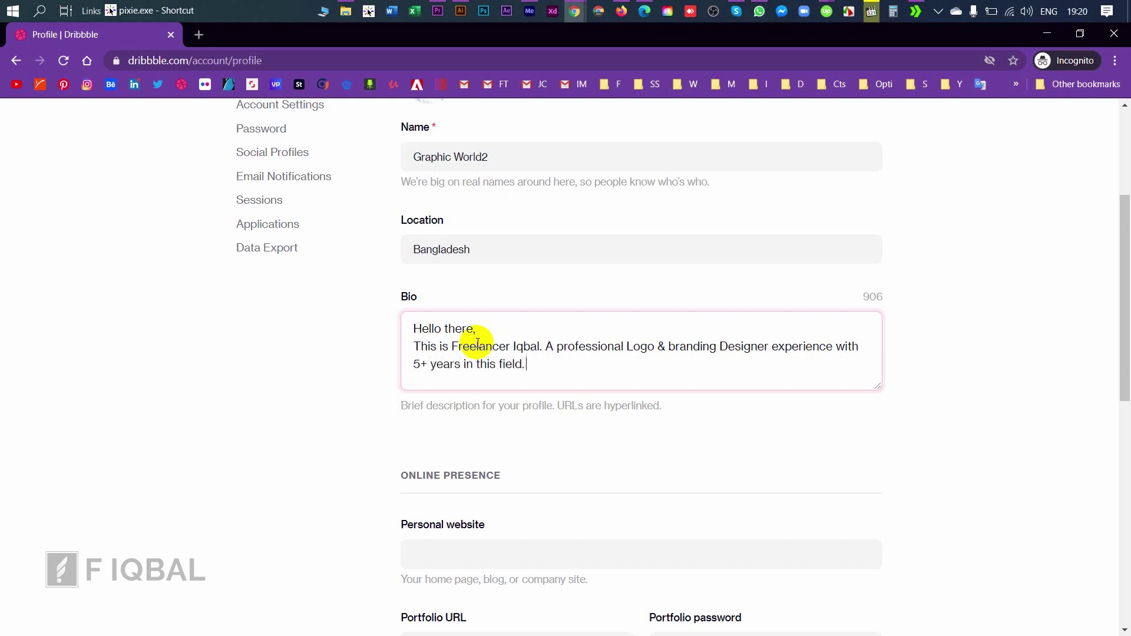
pyautogui.write('f you need to create a great ')
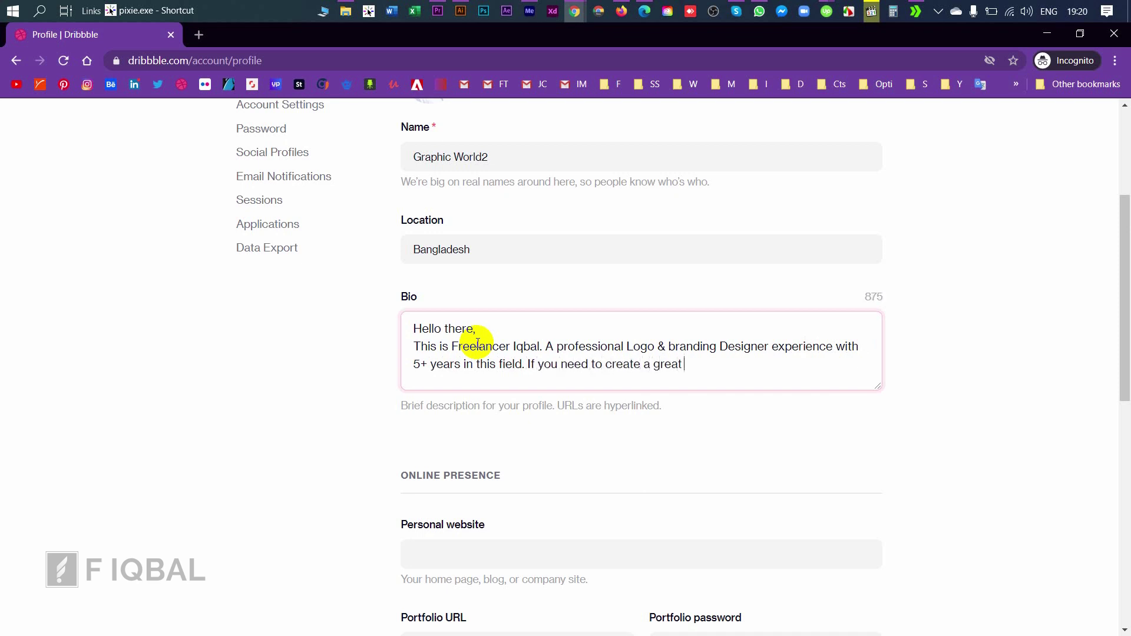
pyautogui.write('and 1')
pyautogui.write('00% uqniu')
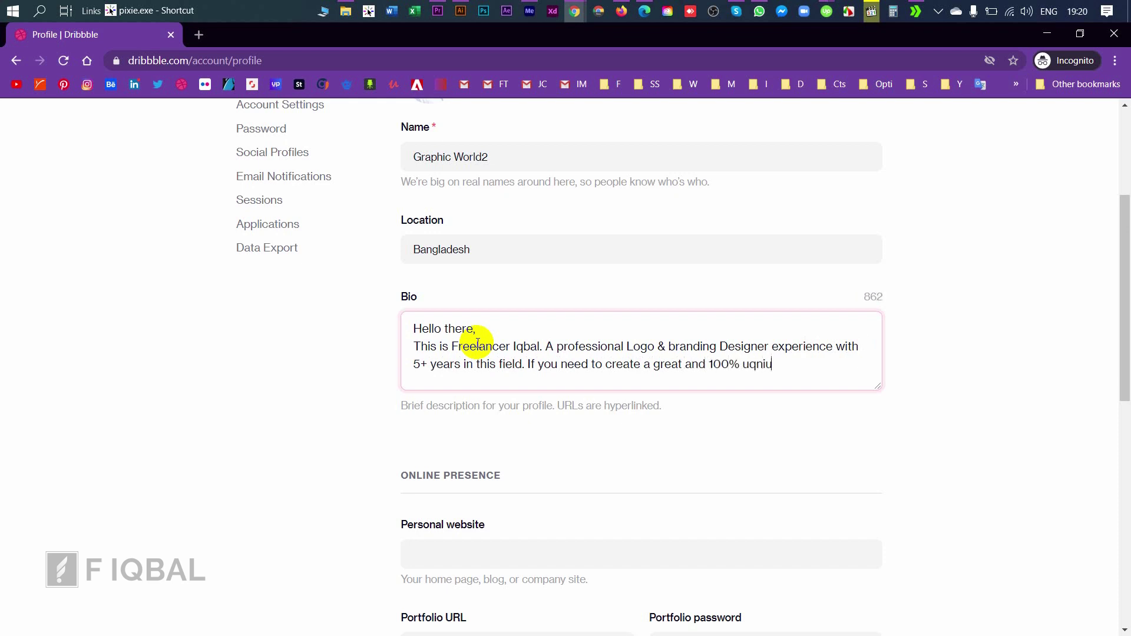
pyautogui.press('BackSpace')
pyautogui.press('BackSpace')
pyautogui.press('BackSpace')
pyautogui.press('BackSpace')
pyautogui.write('niuqe L')
pyautogui.write(' ogo')
pyautogui.write('&')
pyautogui.write('ith Branding design')
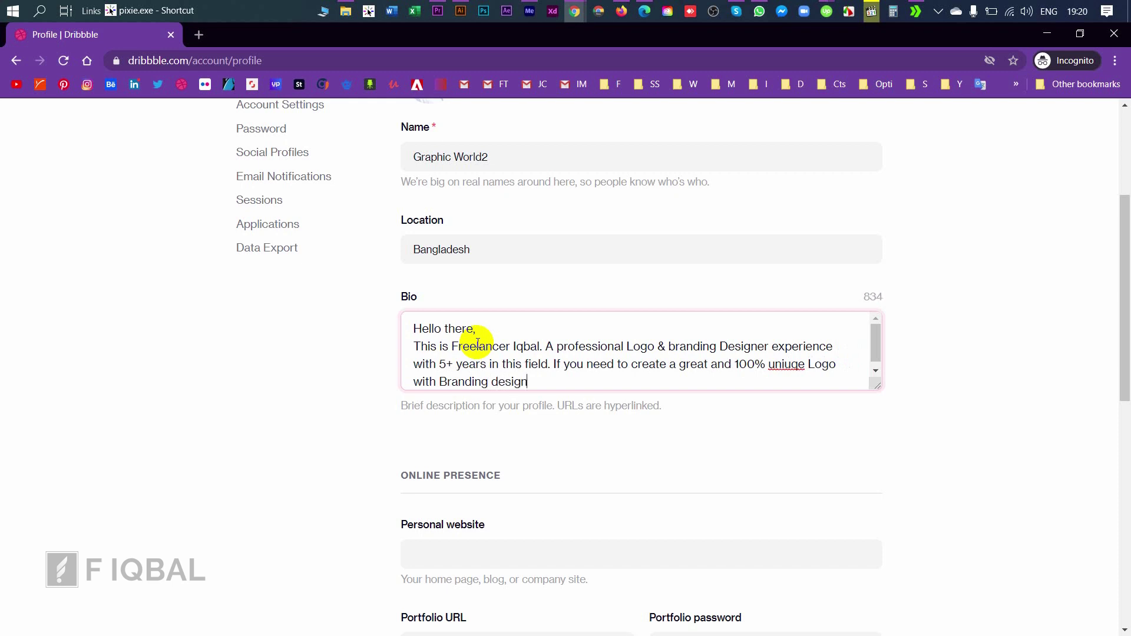
pyautogui.write(' then you can')
pyautogui.press('BackSpace')
pyautogui.write('ire me without any hesitation.')
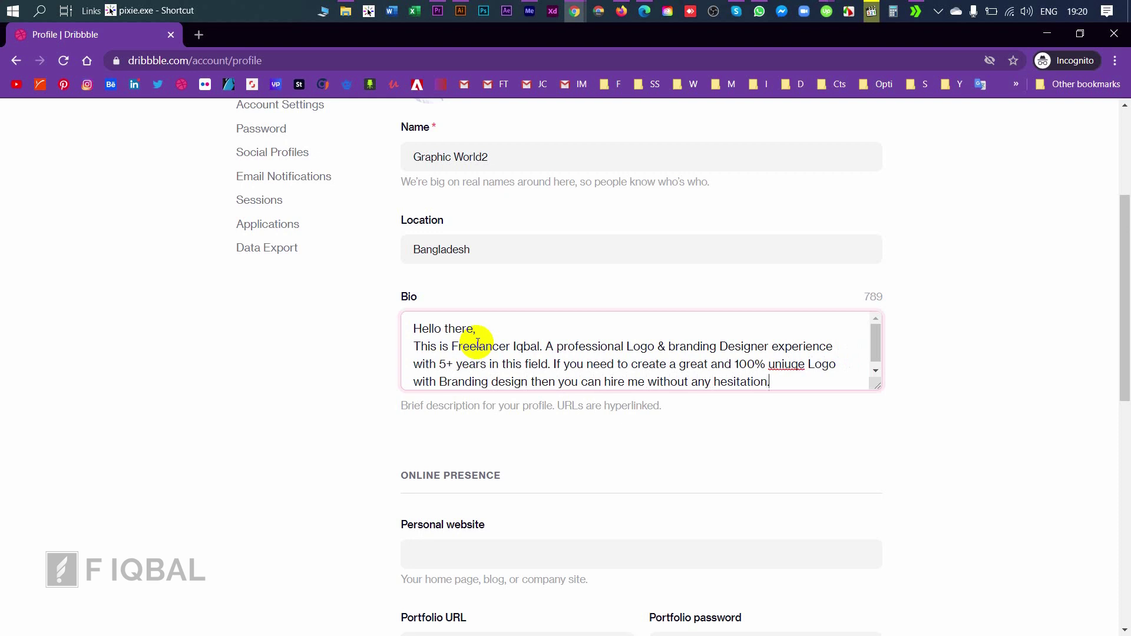
pyautogui.press('Return')
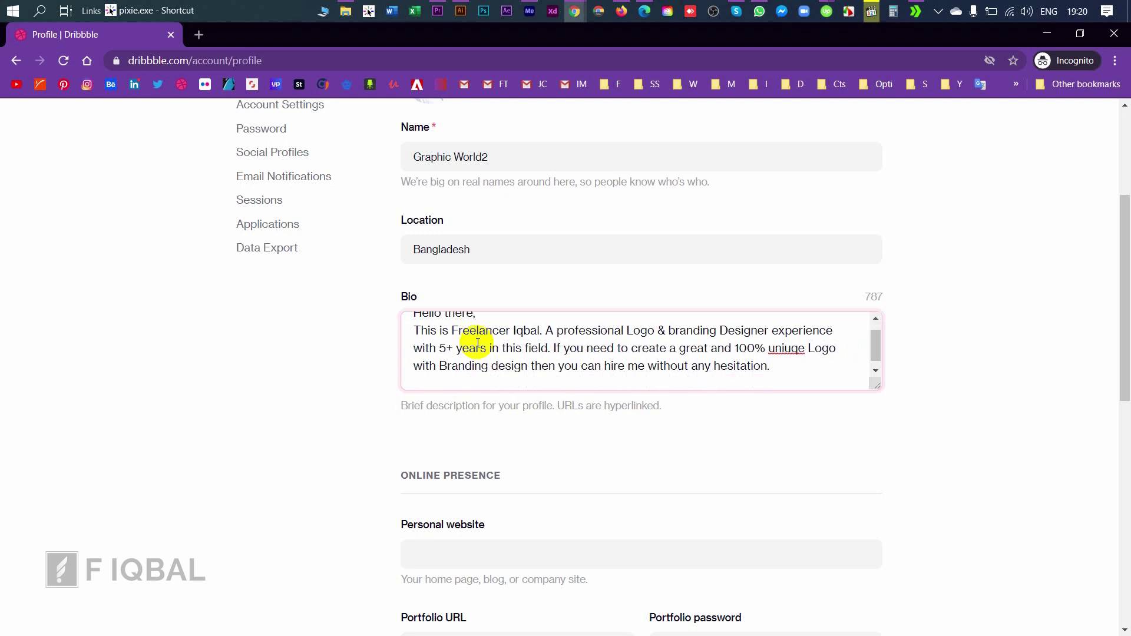
pyautogui.press('Return')
# Step: Add bio lines 'Project Inquiry: ....', 'Regards,', the user's name, and 'thank you so much.'
pyautogui.write('Project In')
pyautogui.write('qui')
pyautogui.write('ry')
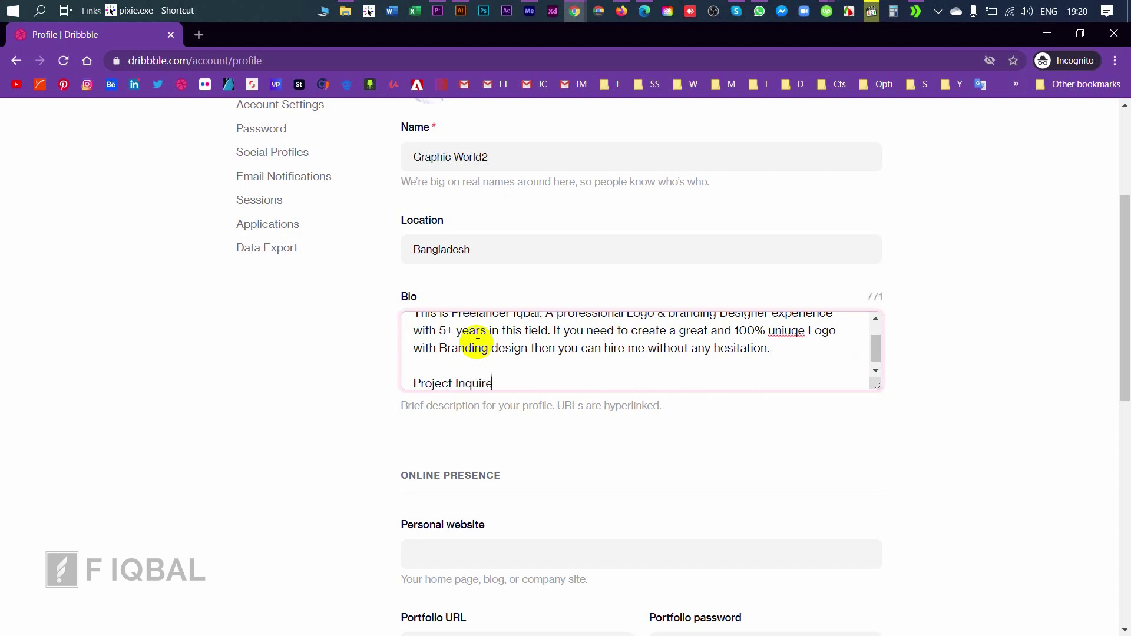
pyautogui.write(': ')
pyautogui.write('......................')
pyautogui.press('Return')
pyautogui.write('Regards,')
pyautogui.press('Return')
pyautogui.write('Iqbal')
pyautogui.press('Return')
pyautogui.write('thank you so')
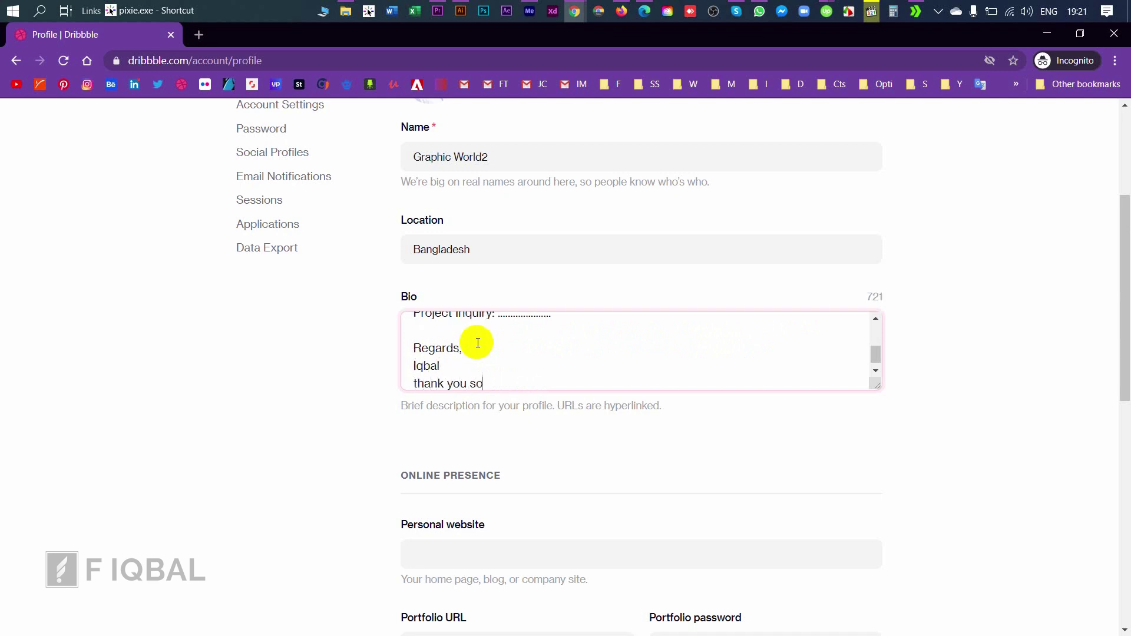
pyautogui.write(' much.')
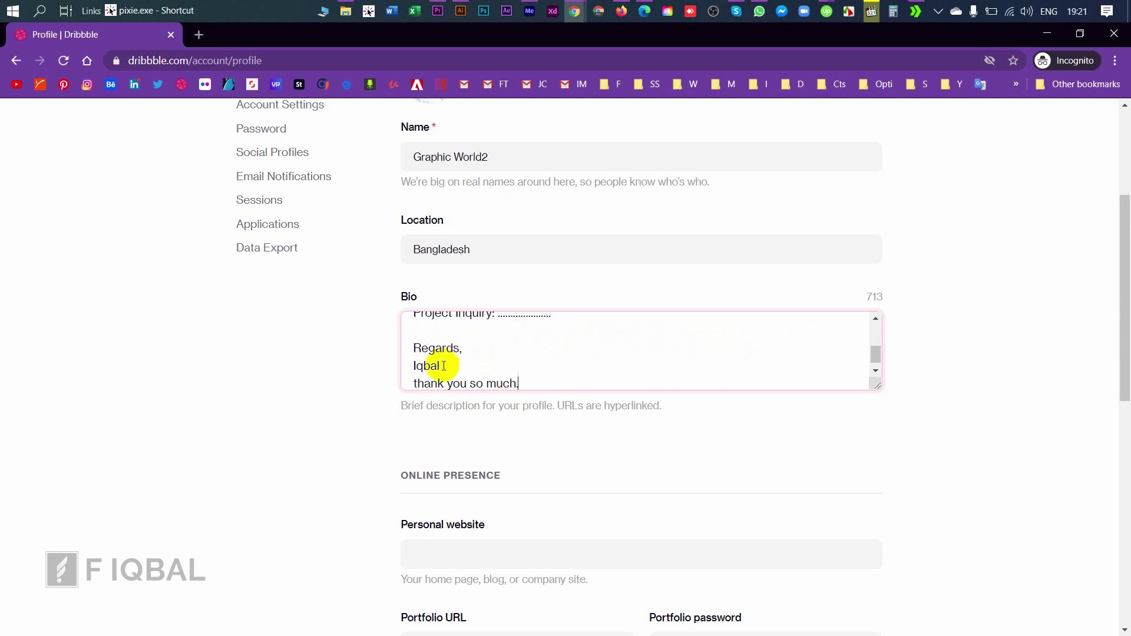
# Step: Capitalise the bio's last line so it reads 'Thank you so much.'
pyautogui.click(412, 381)
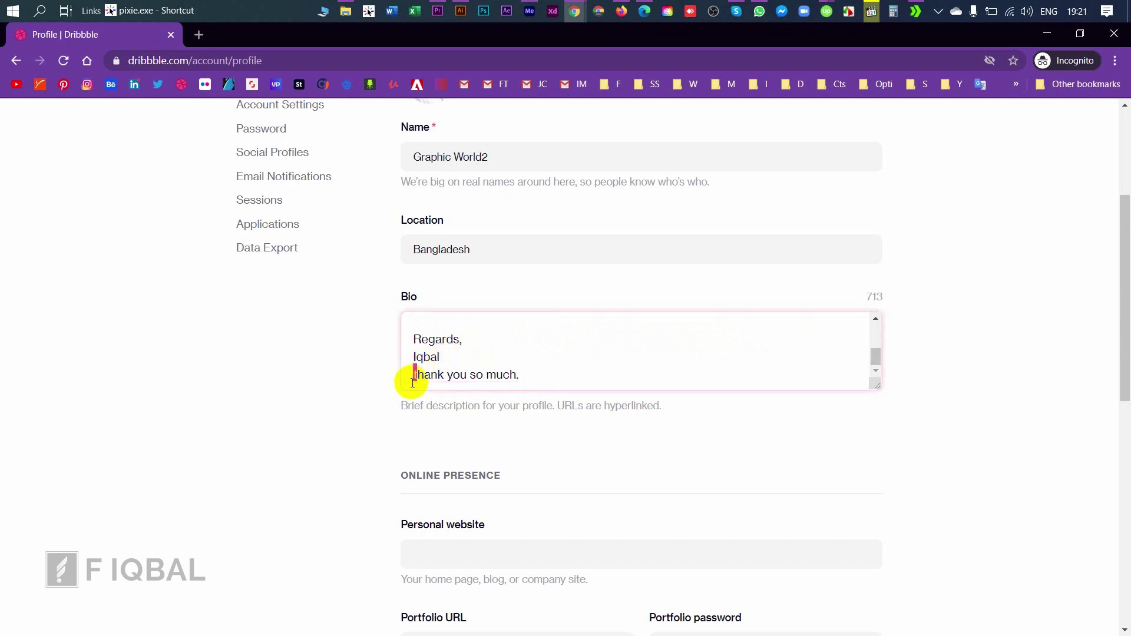
pyautogui.write('T')
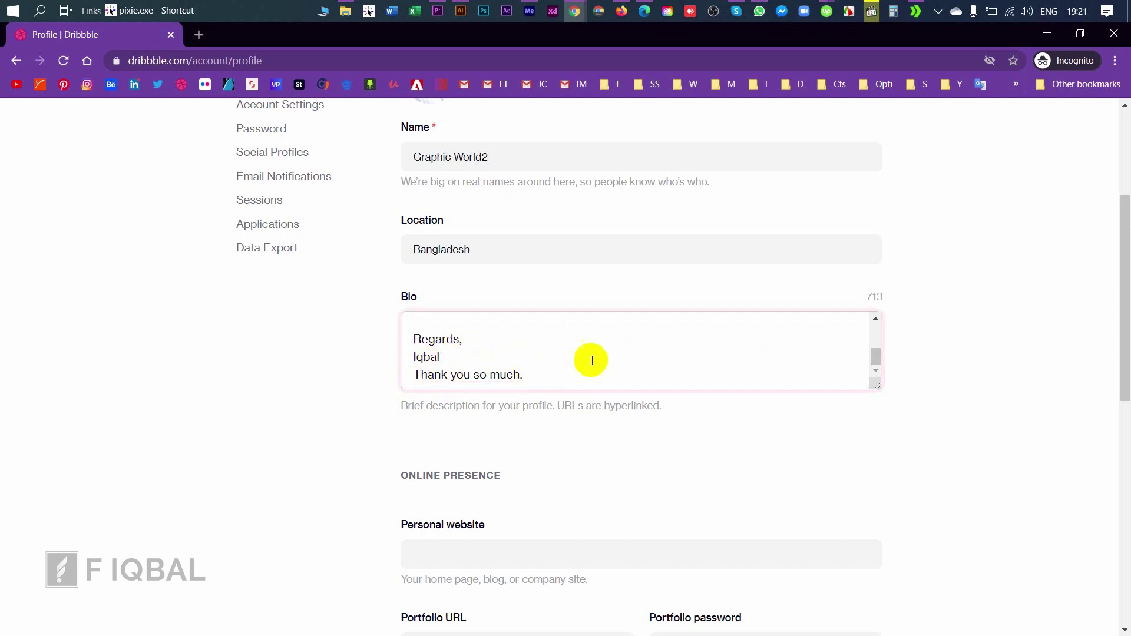
pyautogui.scroll(1, 654, 371)
pyautogui.scroll(4, 651, 366)
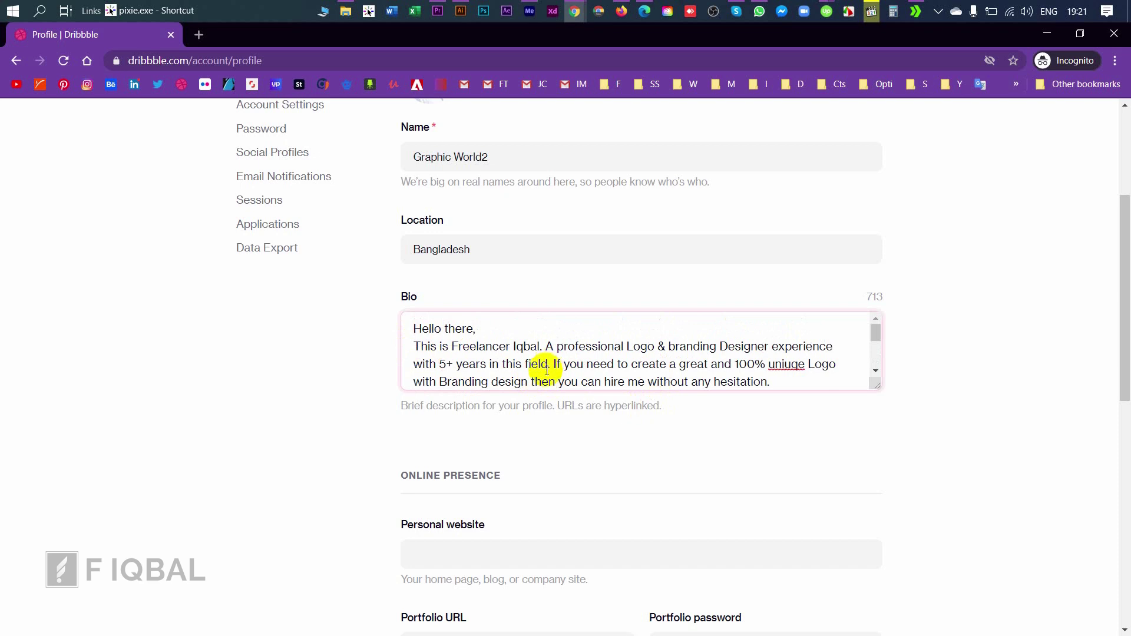
pyautogui.scroll(-5, 644, 385)
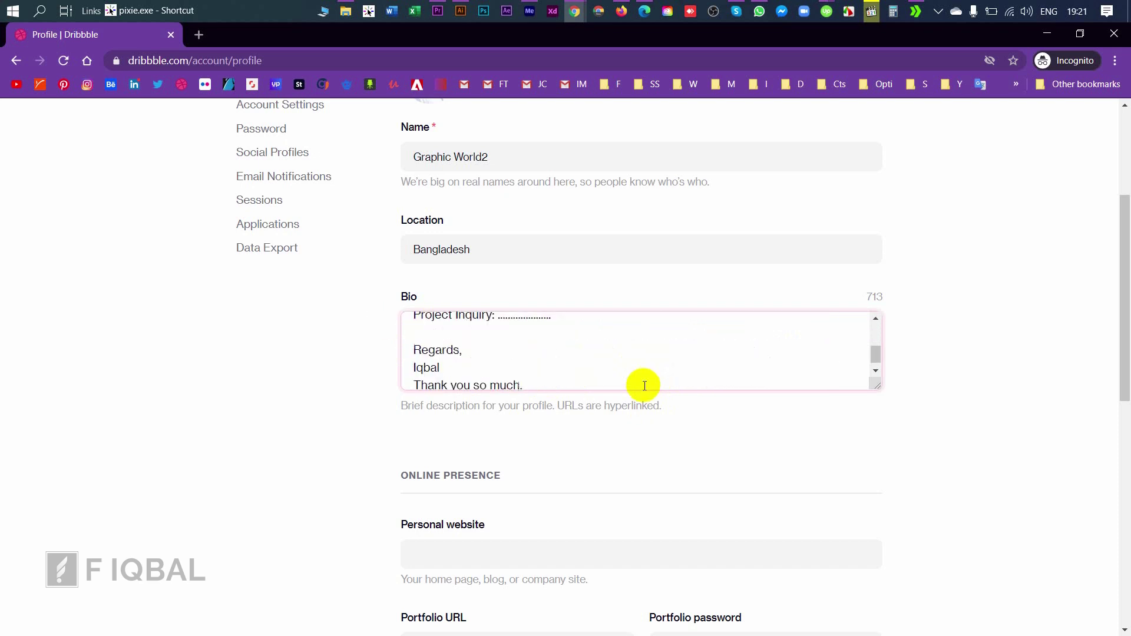
pyautogui.scroll(-3, 644, 386)
pyautogui.click(454, 405)
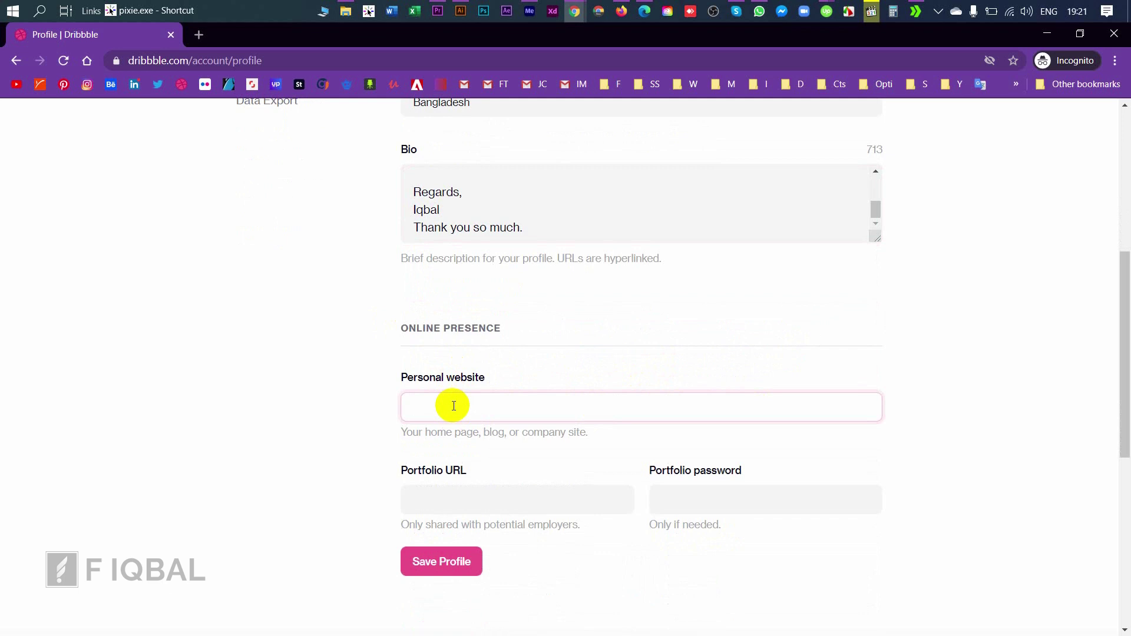
# Step: Leave the personal website, portfolio URL and portfolio password empty, then save the profile
pyautogui.write('fee')
pyautogui.press('BackSpace')
pyautogui.press('BackSpace')
pyautogui.press('BackSpace')
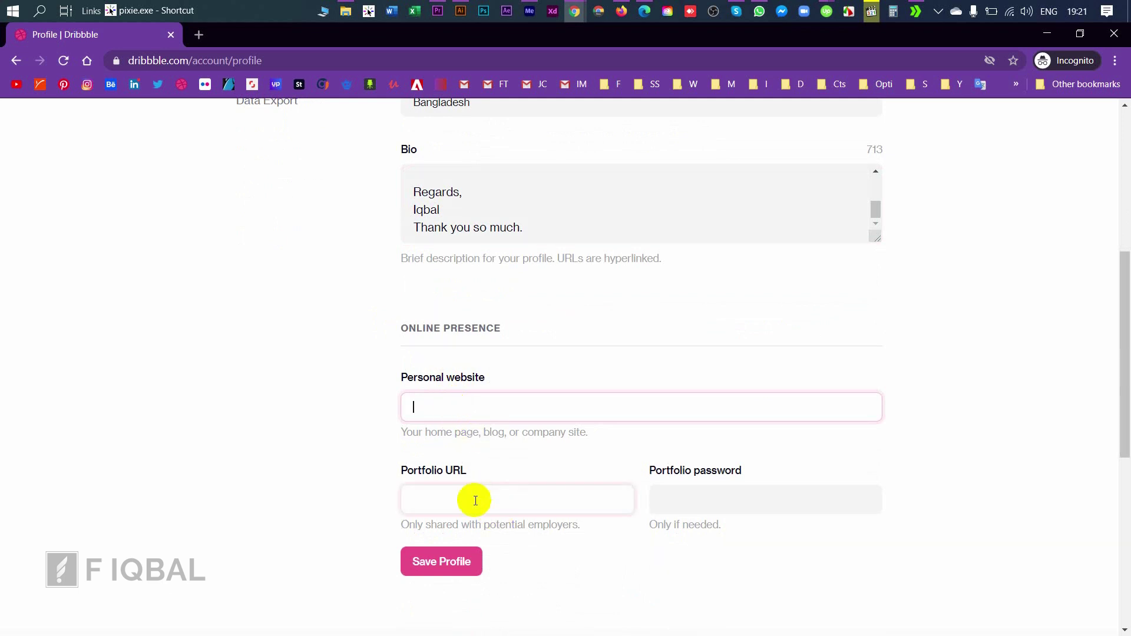
pyautogui.click(457, 503)
pyautogui.scroll(-1, 464, 467)
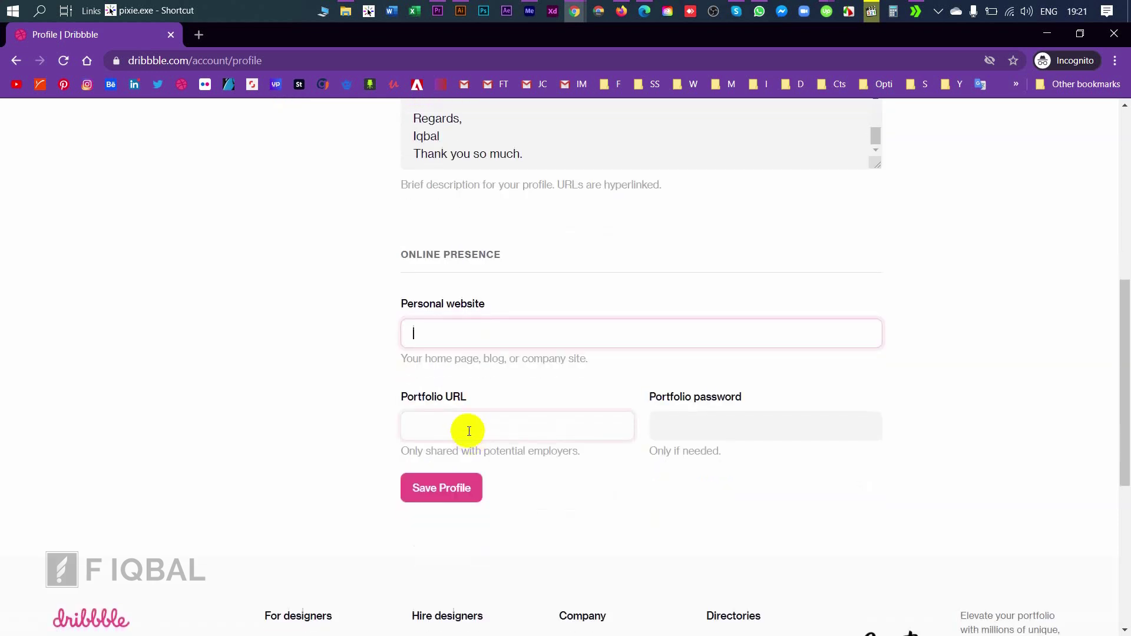
pyautogui.click(466, 431)
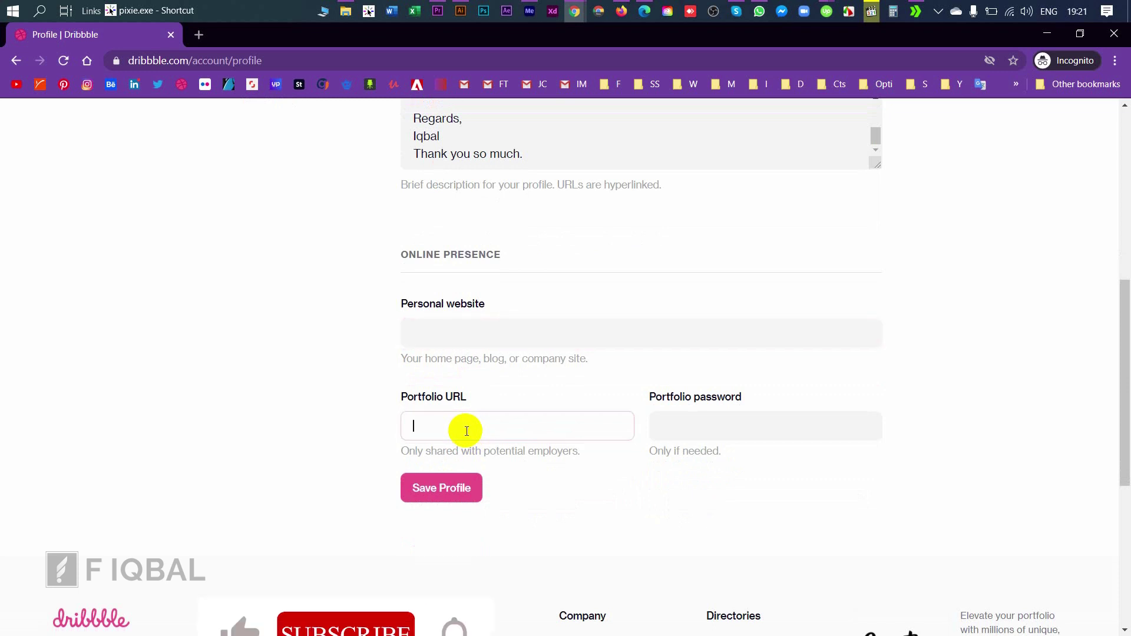
pyautogui.click(768, 428)
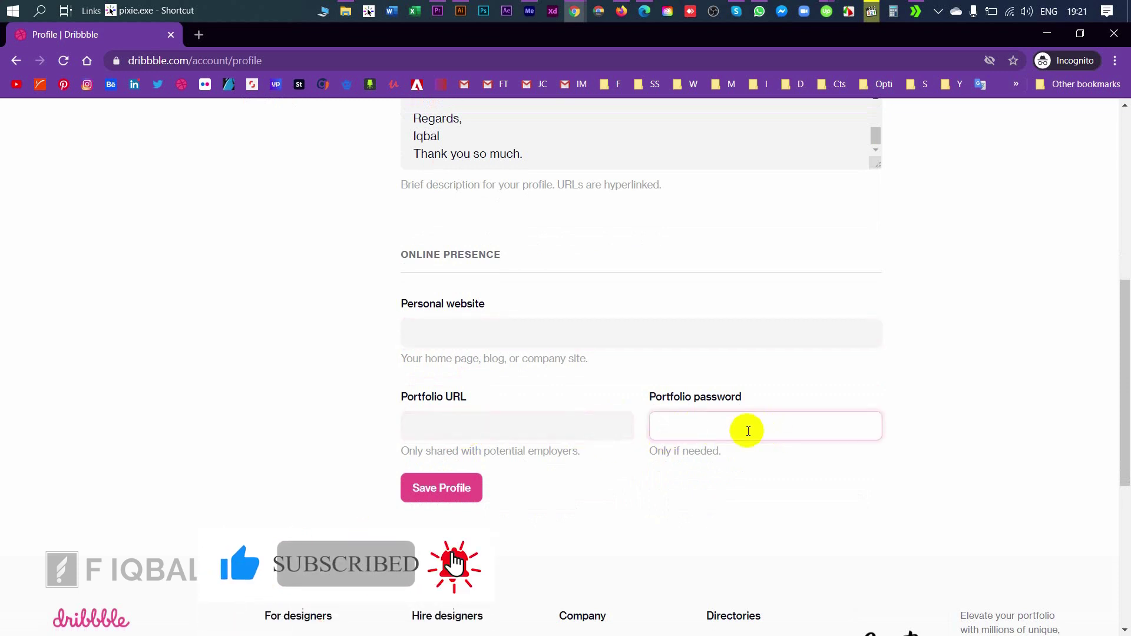
pyautogui.click(442, 487)
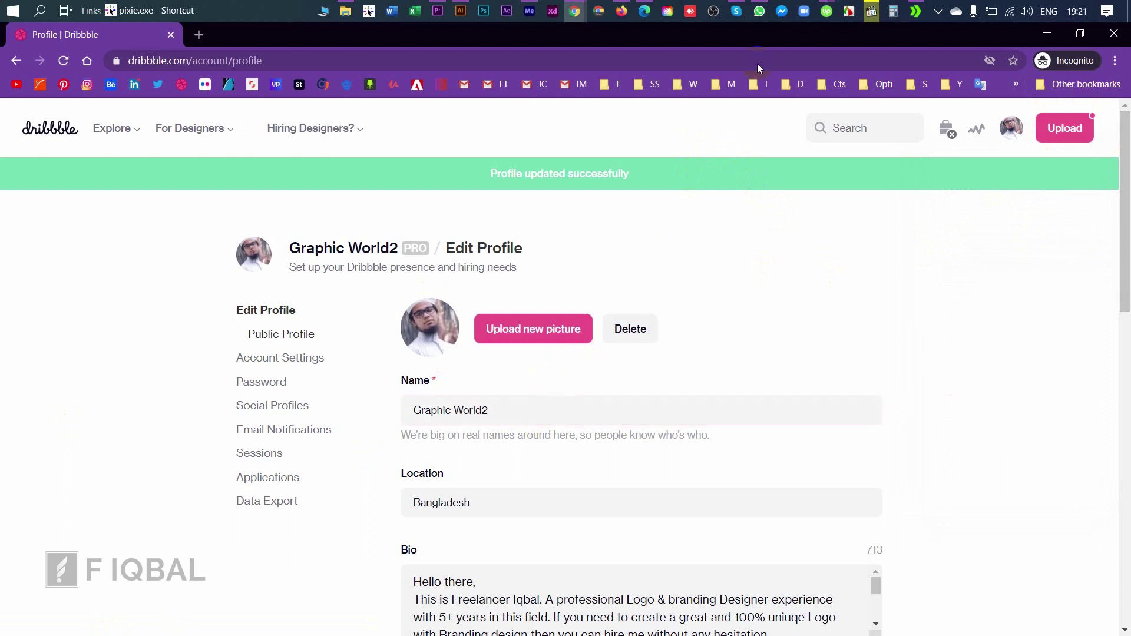
pyautogui.click(849, 11)
pyautogui.moveTo(946, 129)
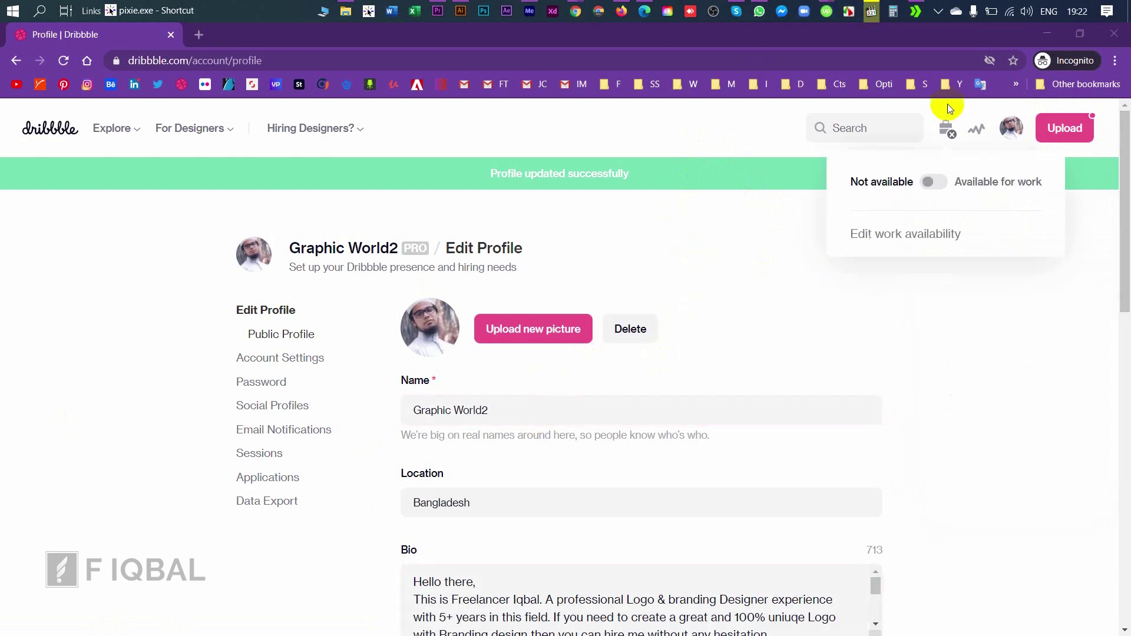
pyautogui.click(522, 404)
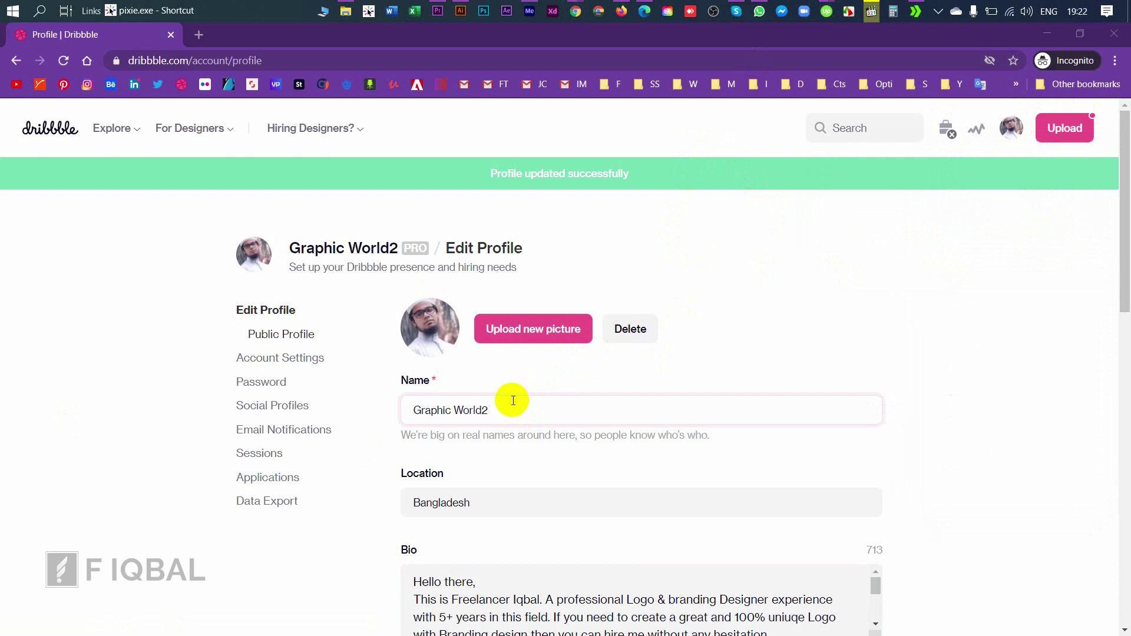
pyautogui.click(530, 390)
pyautogui.click(299, 364)
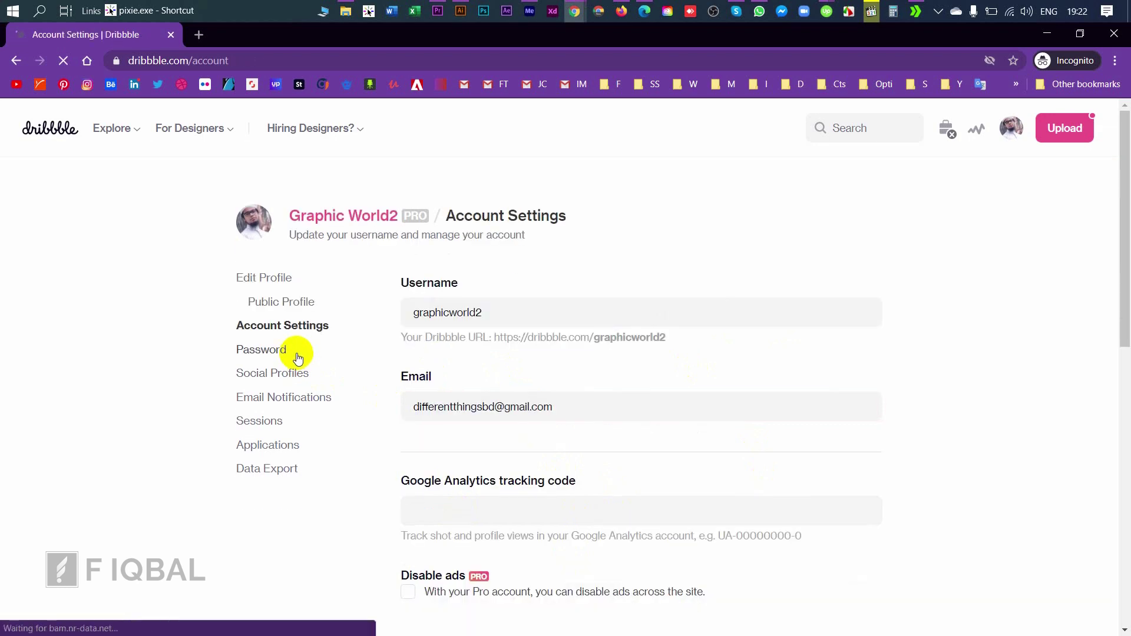
# Step: Tick the Disable ads option in Account Settings, leaving the account email unchanged
pyautogui.scroll(-4, 296, 351)
pyautogui.scroll(3, 549, 397)
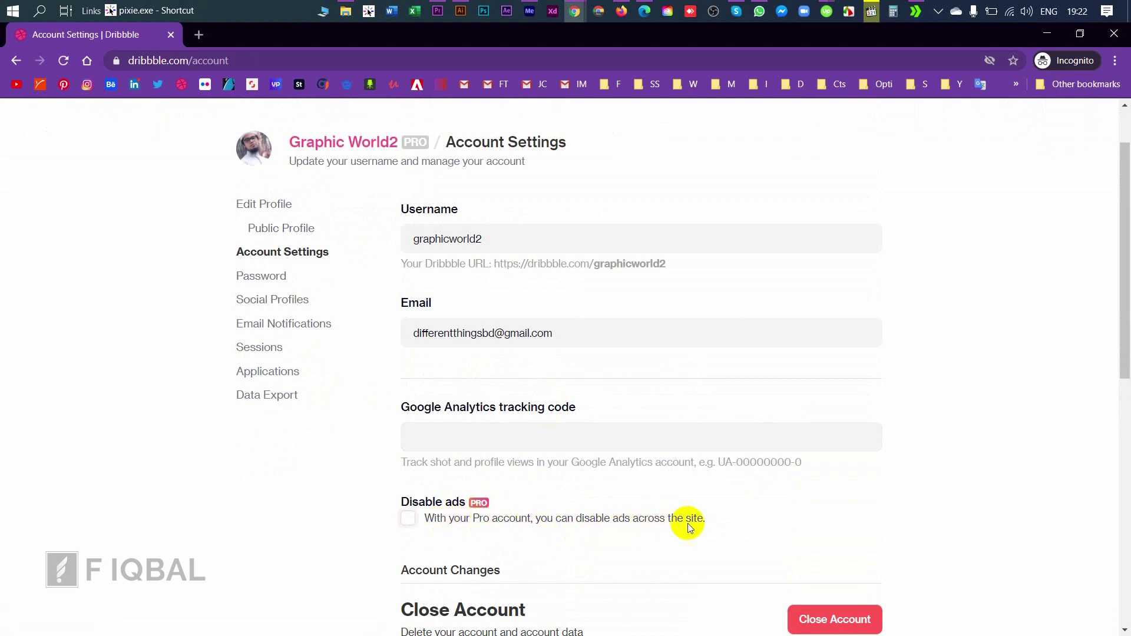
pyautogui.scroll(-3, 497, 411)
pyautogui.click(408, 372)
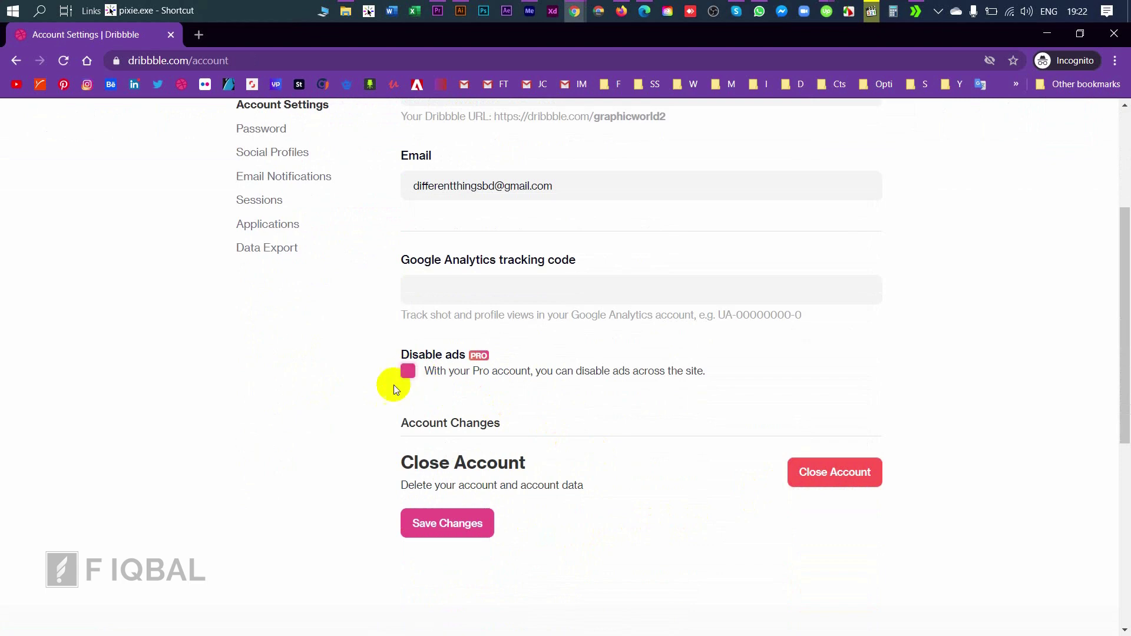
pyautogui.scroll(4, 471, 424)
pyautogui.click(534, 406)
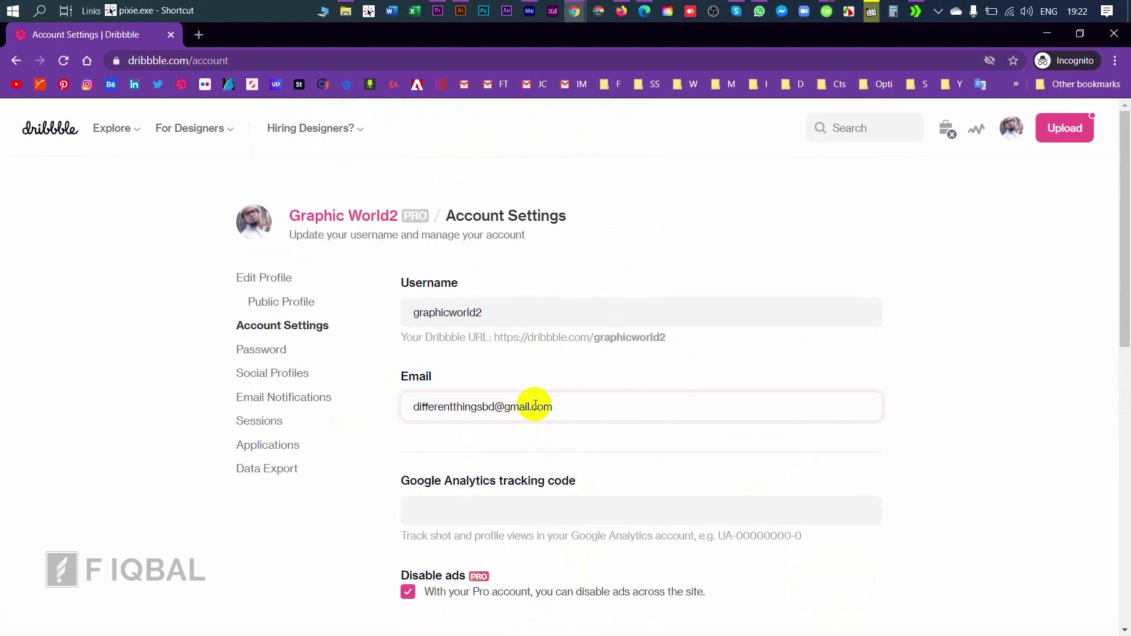
pyautogui.click(457, 332)
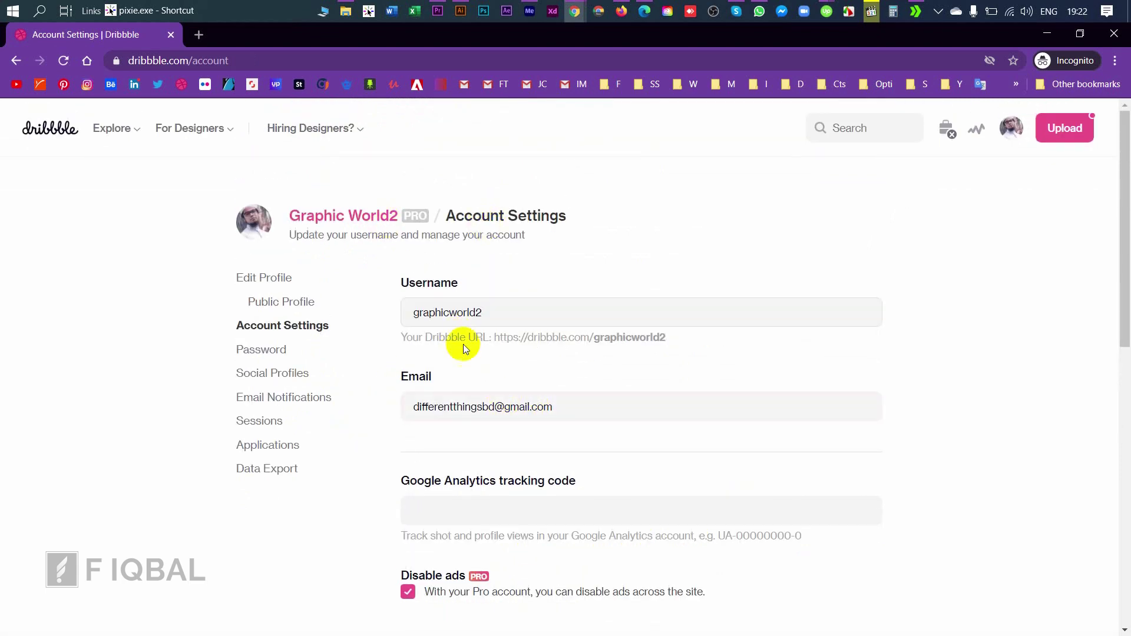
# Step: Stay on the page at the Leave site prompt and save the account changes
pyautogui.scroll(-3, 480, 408)
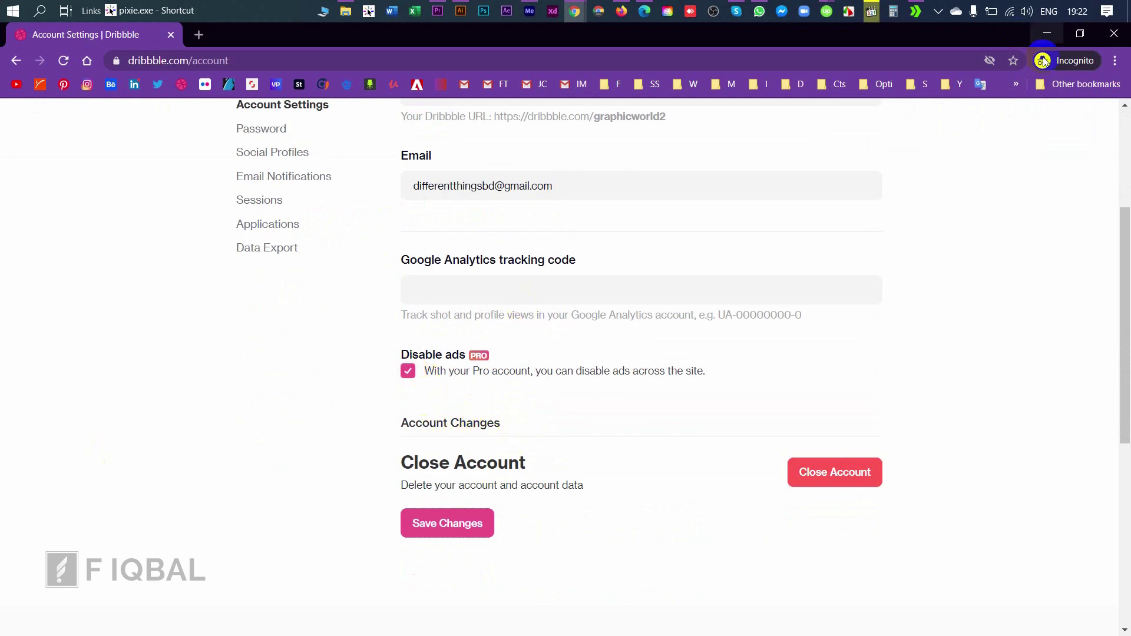
pyautogui.scroll(4, 635, 317)
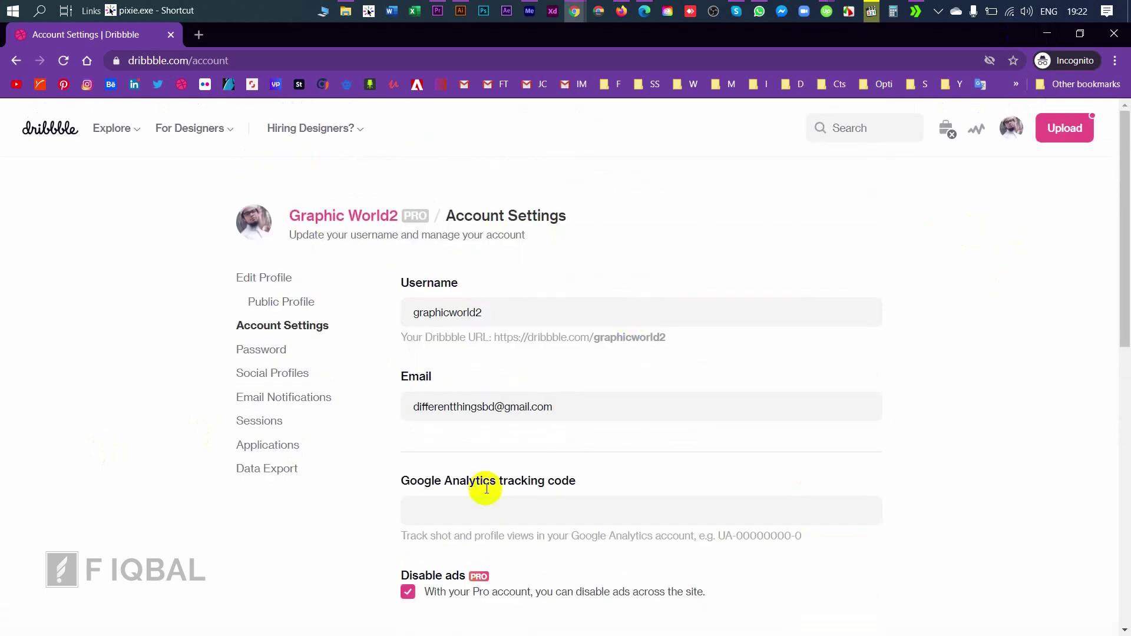
pyautogui.scroll(-4, 483, 492)
pyautogui.scroll(3, 73, 431)
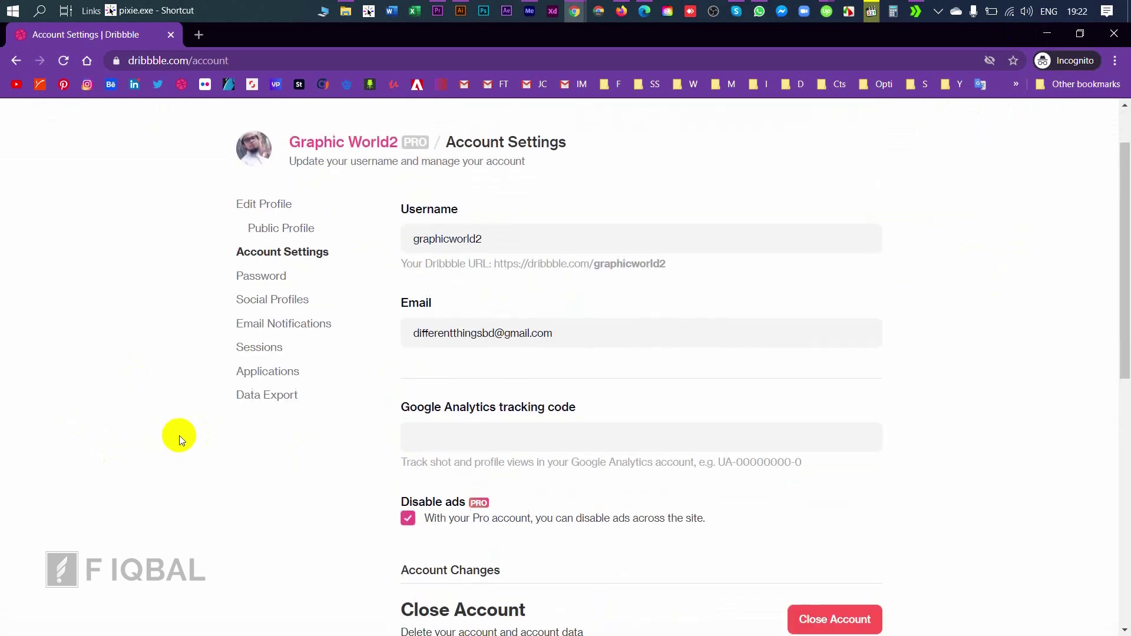
pyautogui.click(259, 302)
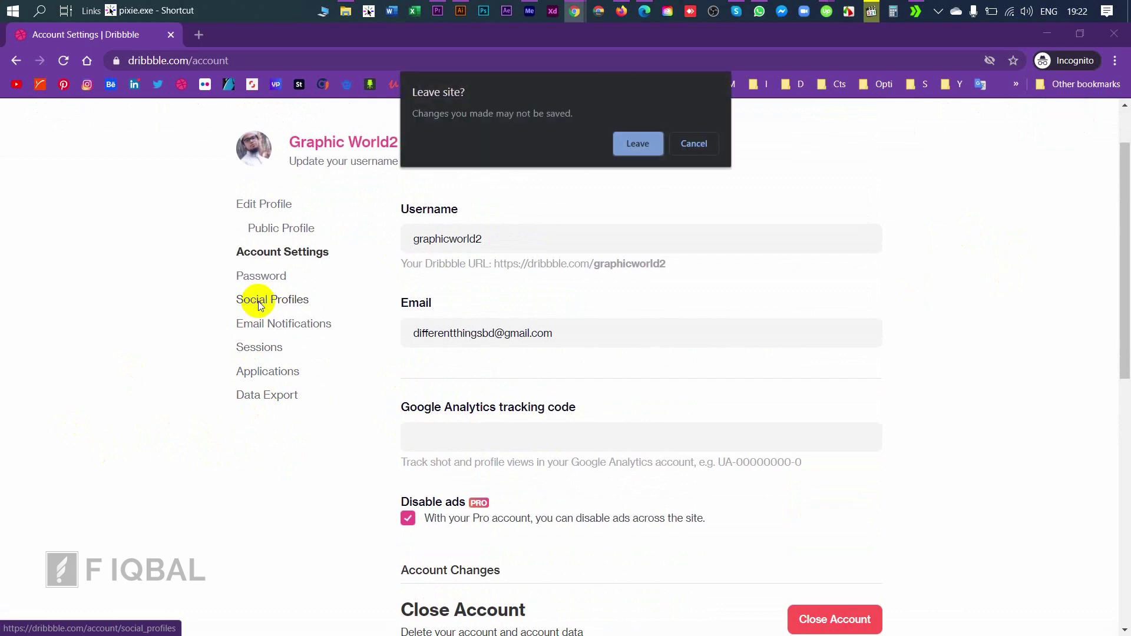
pyautogui.click(694, 143)
pyautogui.scroll(-2, 995, 463)
pyautogui.scroll(-6, 987, 468)
pyautogui.click(439, 156)
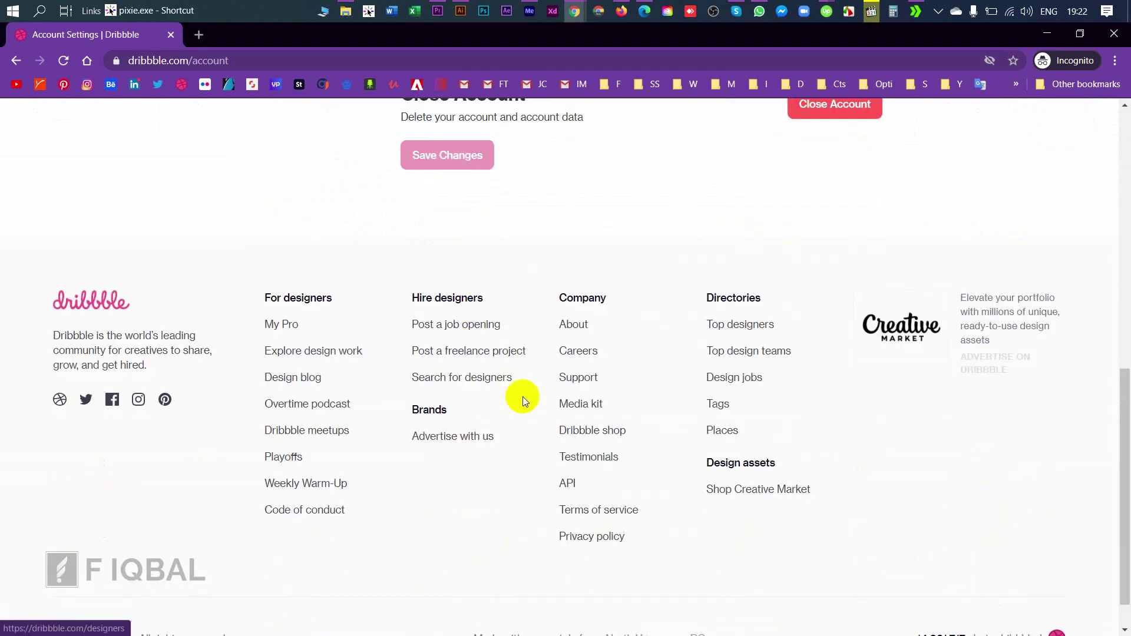
pyautogui.scroll(5, 530, 424)
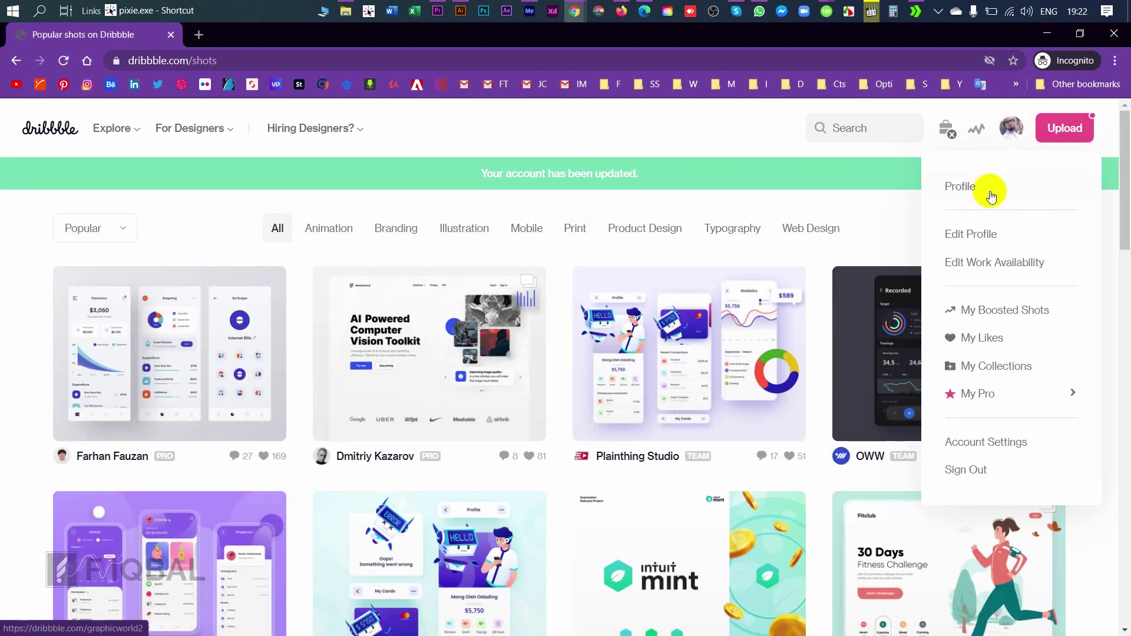
pyautogui.moveTo(1010, 129)
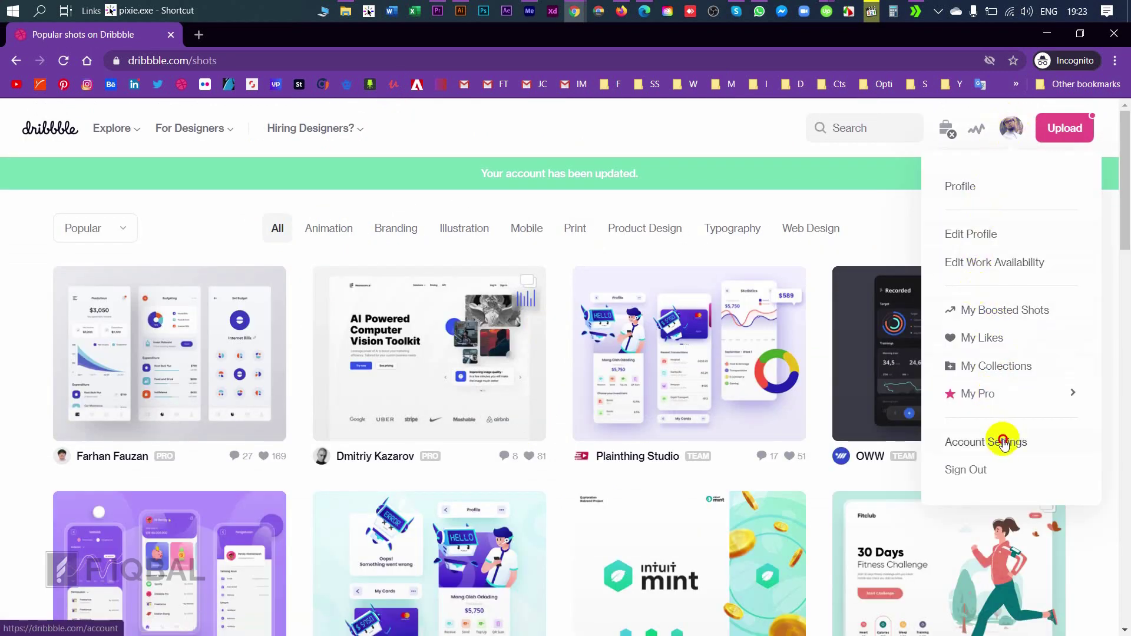
# Step: Go to Account Settings' Social Profiles page and focus the Twitter link field
pyautogui.click(998, 439)
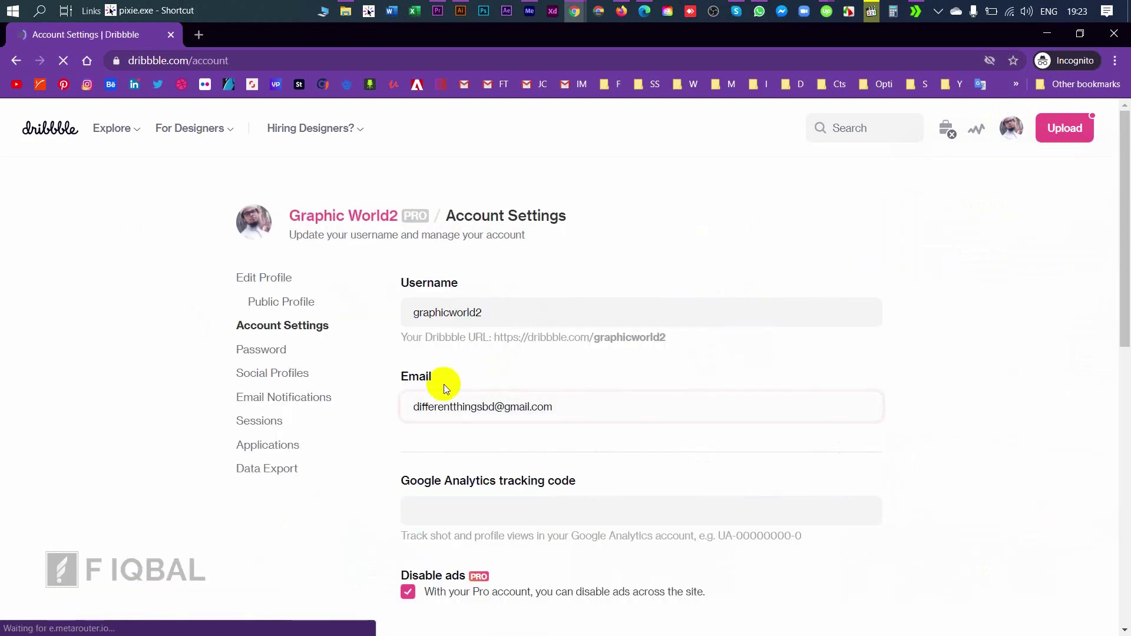
pyautogui.click(274, 377)
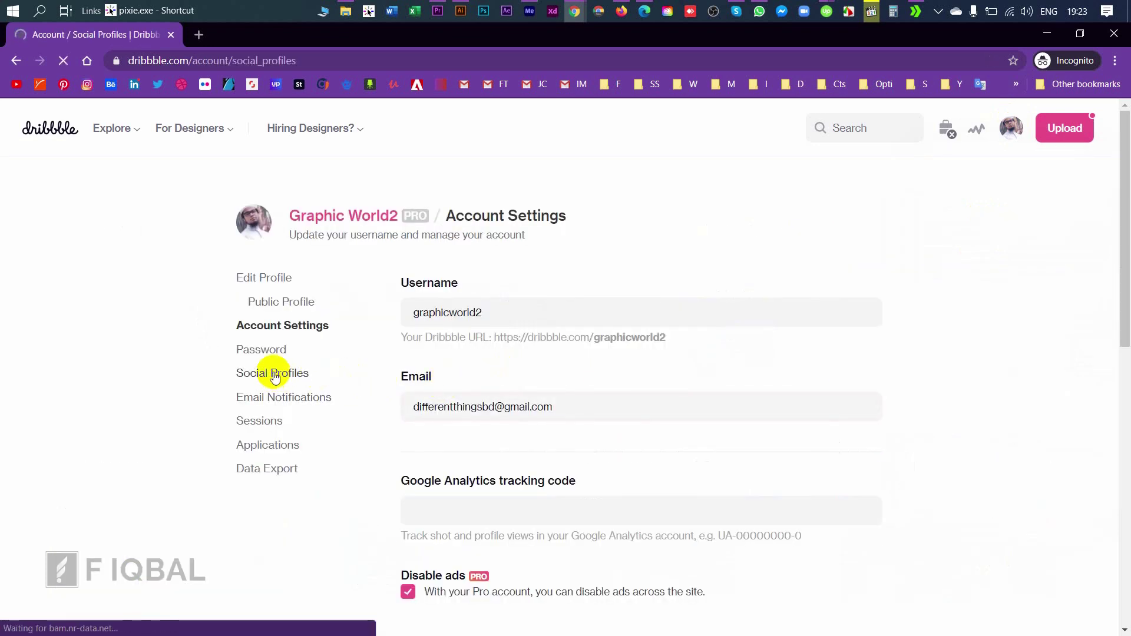
pyautogui.click(504, 320)
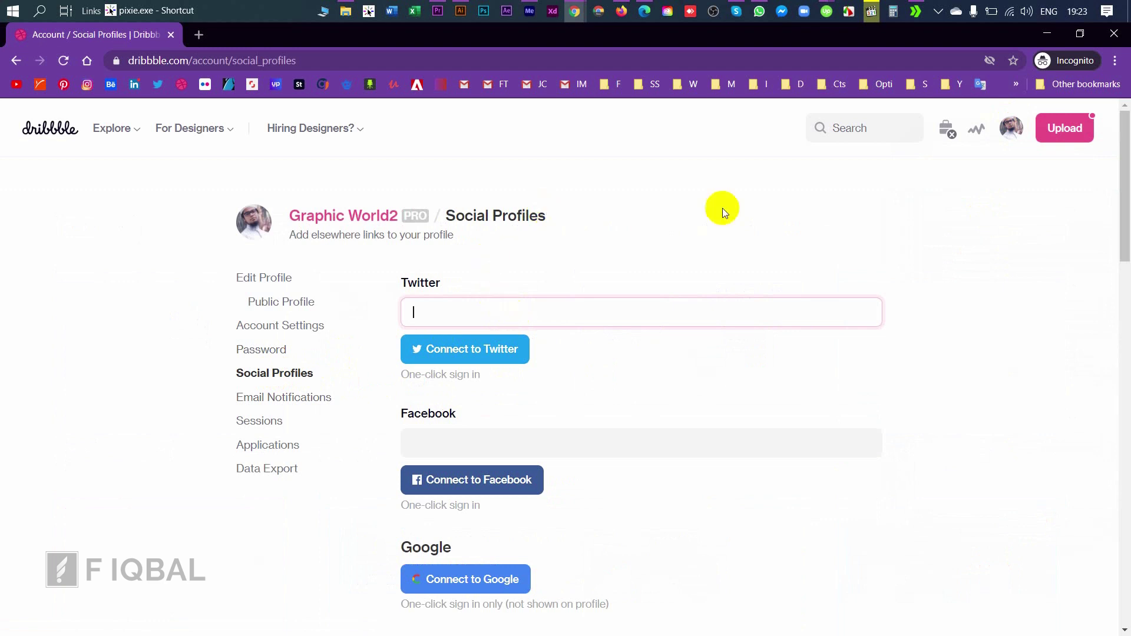
# Step: In a new Chrome tab, load the mistyped address twitter.com/singup
pyautogui.click(200, 35)
pyautogui.write('tw')
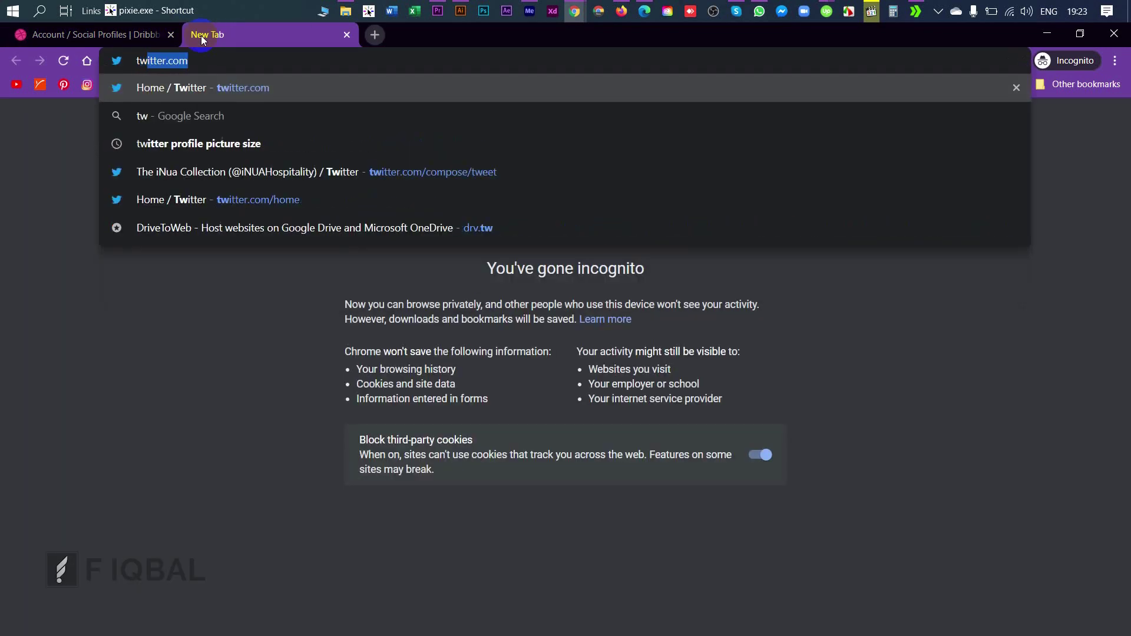
pyautogui.write('itter.com/')
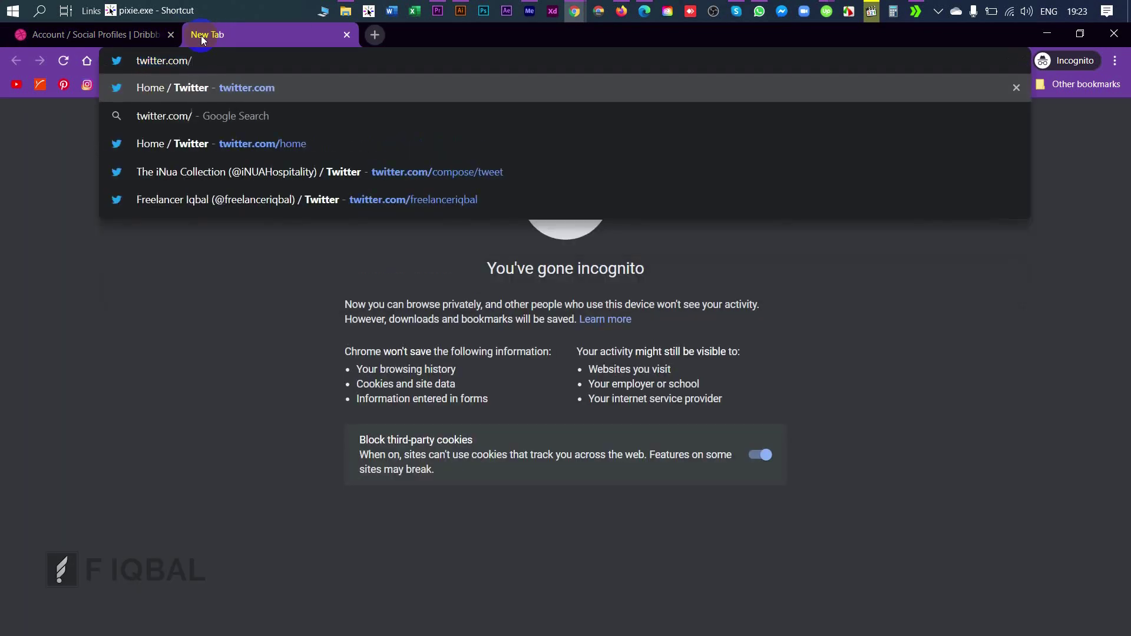
pyautogui.write('singup')
pyautogui.press('Return')
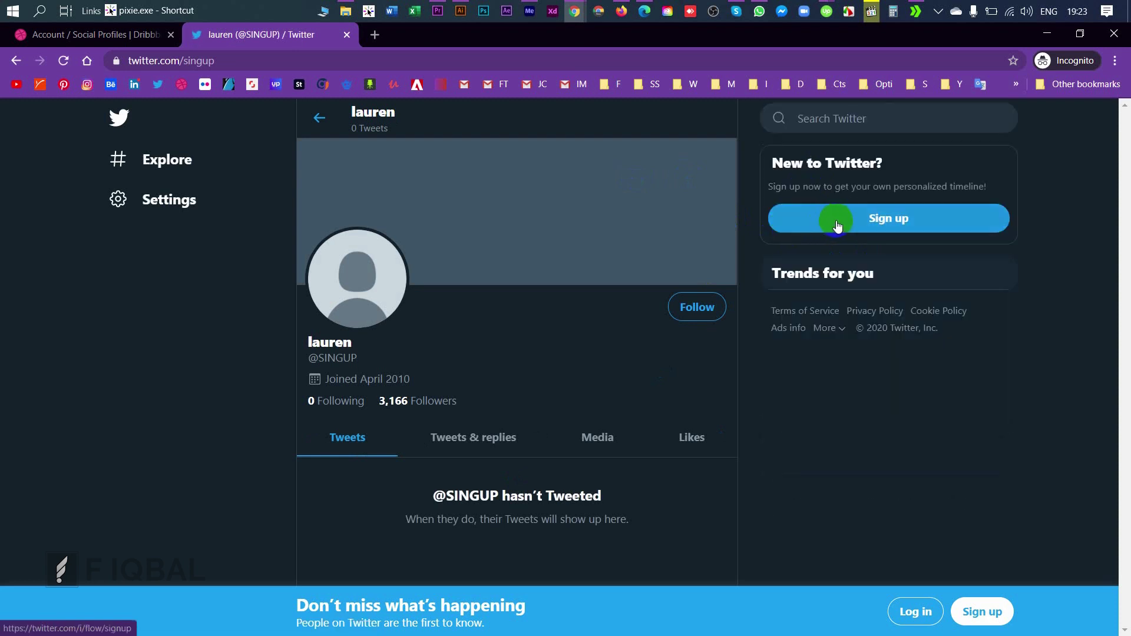
# Step: Correct the address to twitter.com and load Twitter's home page
pyautogui.click(178, 61)
pyautogui.press('End')
pyautogui.press('BackSpace')
pyautogui.press('BackSpace')
pyautogui.press('BackSpace')
pyautogui.press('Return')
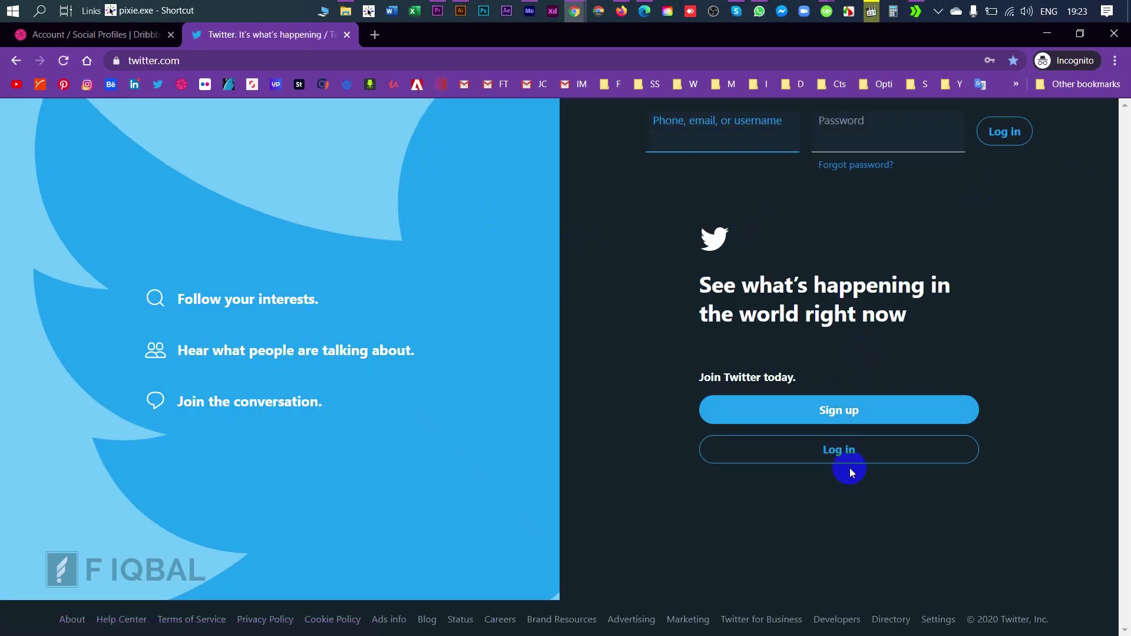
pyautogui.click(846, 416)
# Step: Back on Dribbble's Social Profiles page, pass through the Instagram, Creative Market and CodePen fields empty
pyautogui.click(84, 34)
pyautogui.click(981, 374)
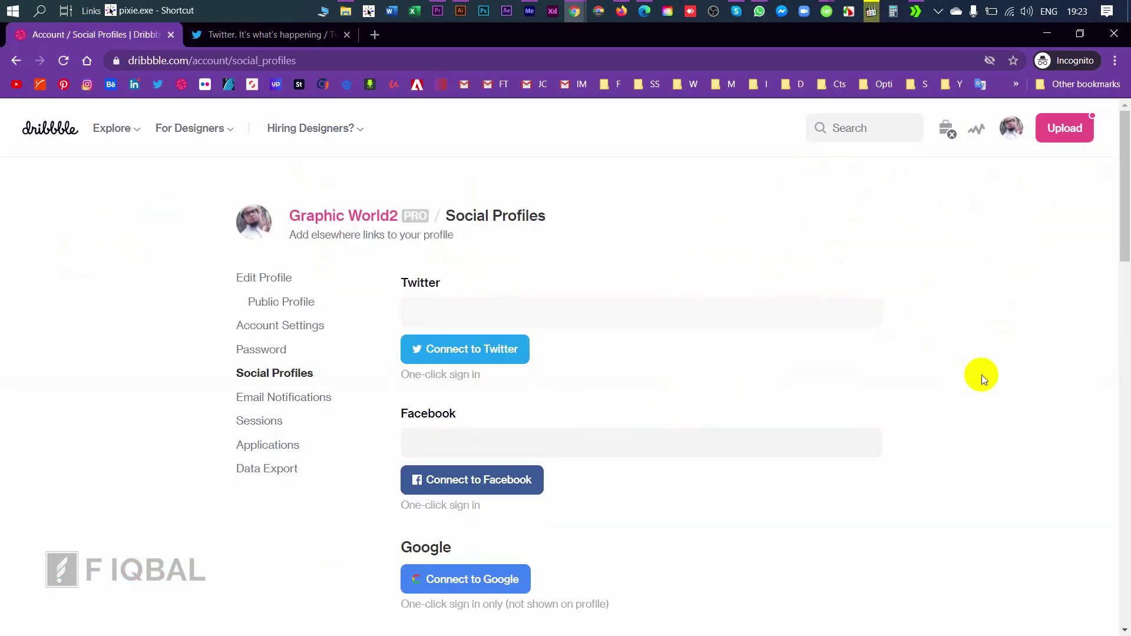
pyautogui.scroll(-2, 981, 375)
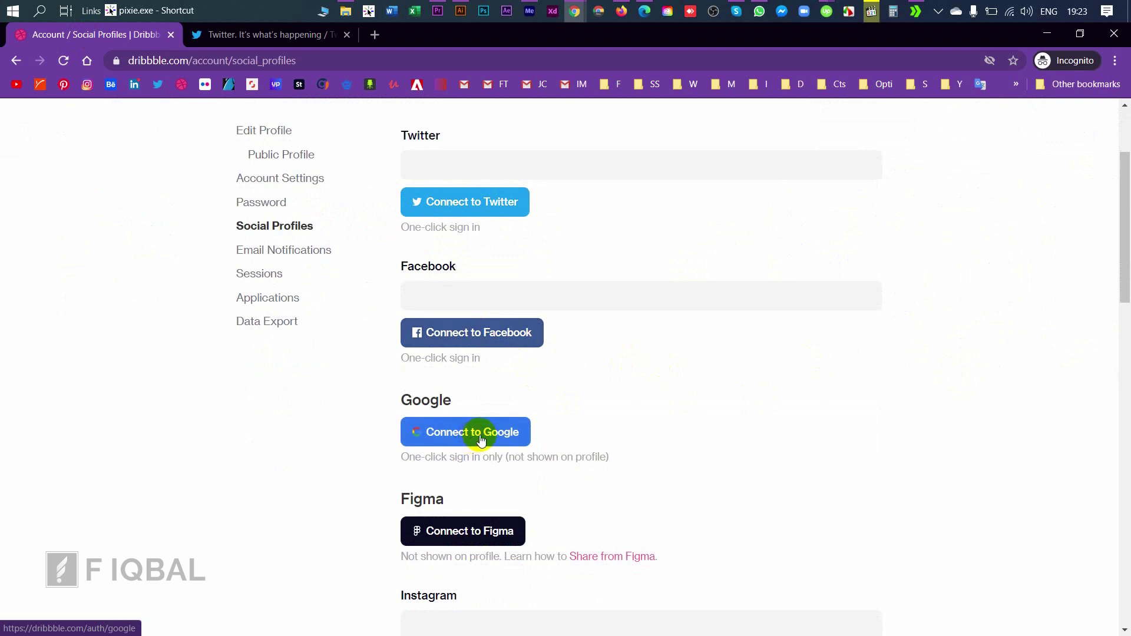
pyautogui.scroll(-2, 650, 400)
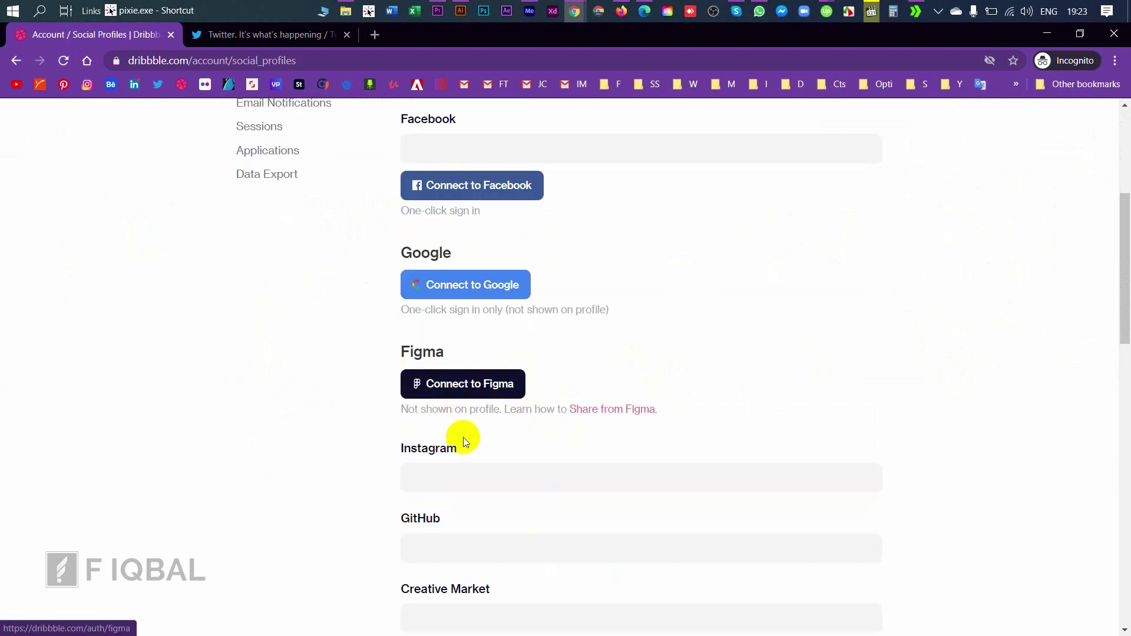
pyautogui.click(454, 471)
pyautogui.scroll(-1, 683, 377)
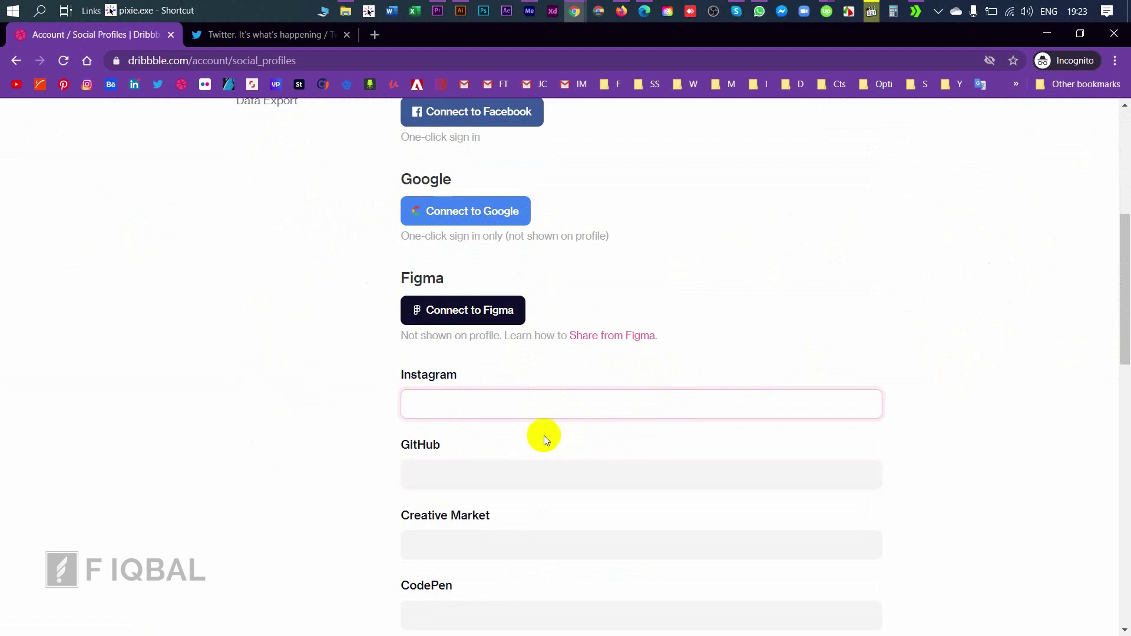
pyautogui.scroll(-1, 480, 465)
pyautogui.click(478, 476)
pyautogui.click(450, 535)
# Step: Leave the Medium and Behance fields empty and click Update Social Profiles
pyautogui.scroll(-4, 344, 468)
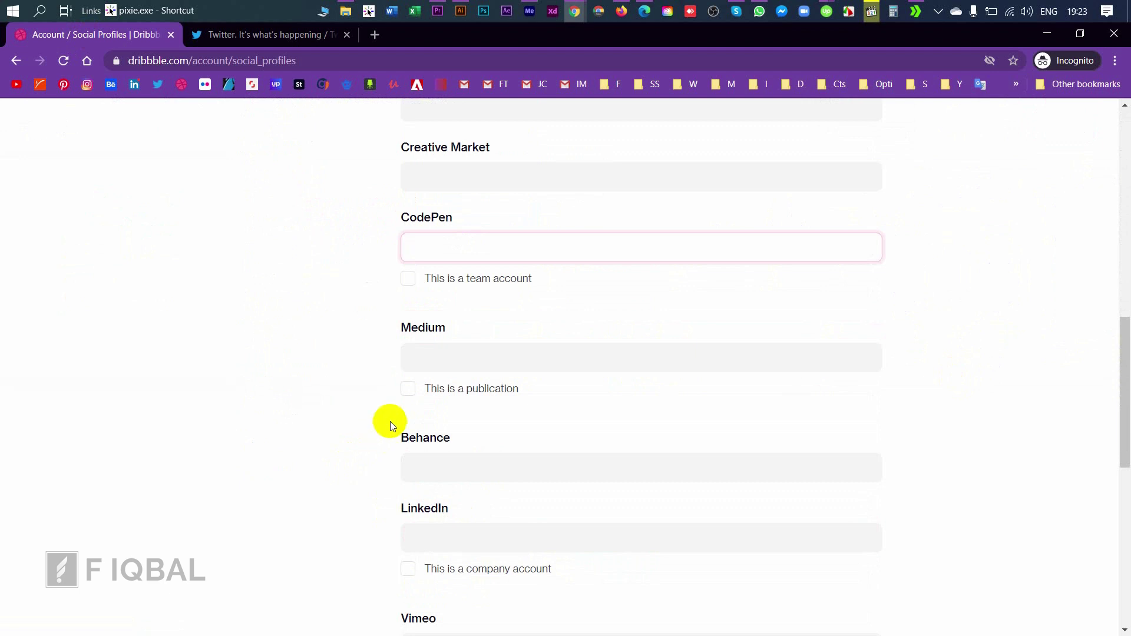
pyautogui.click(467, 356)
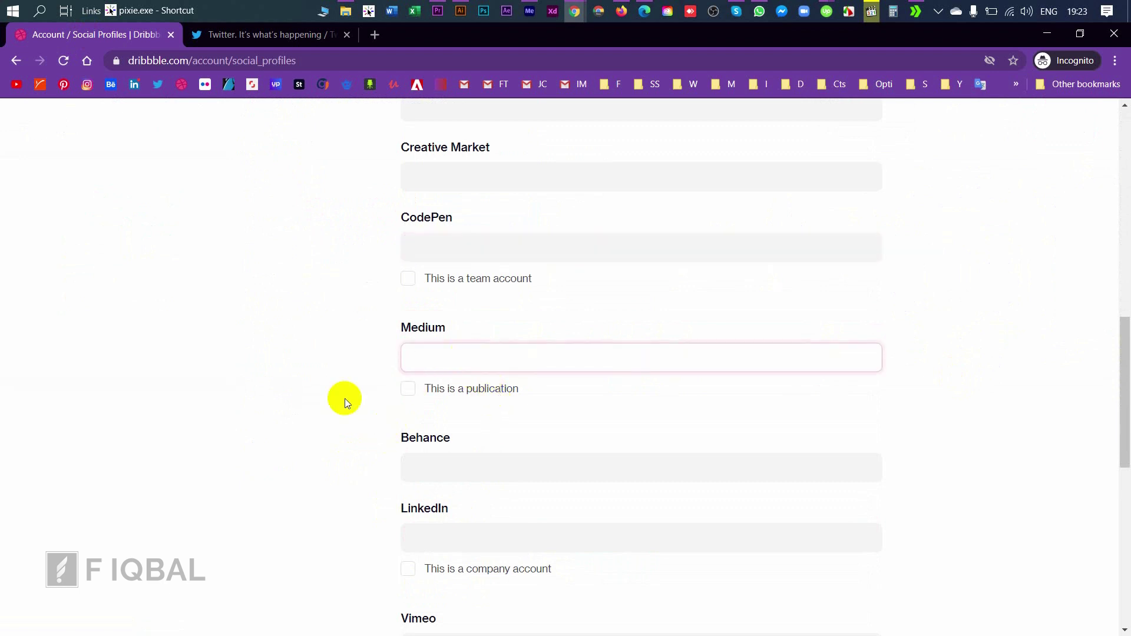
pyautogui.scroll(-3, 398, 429)
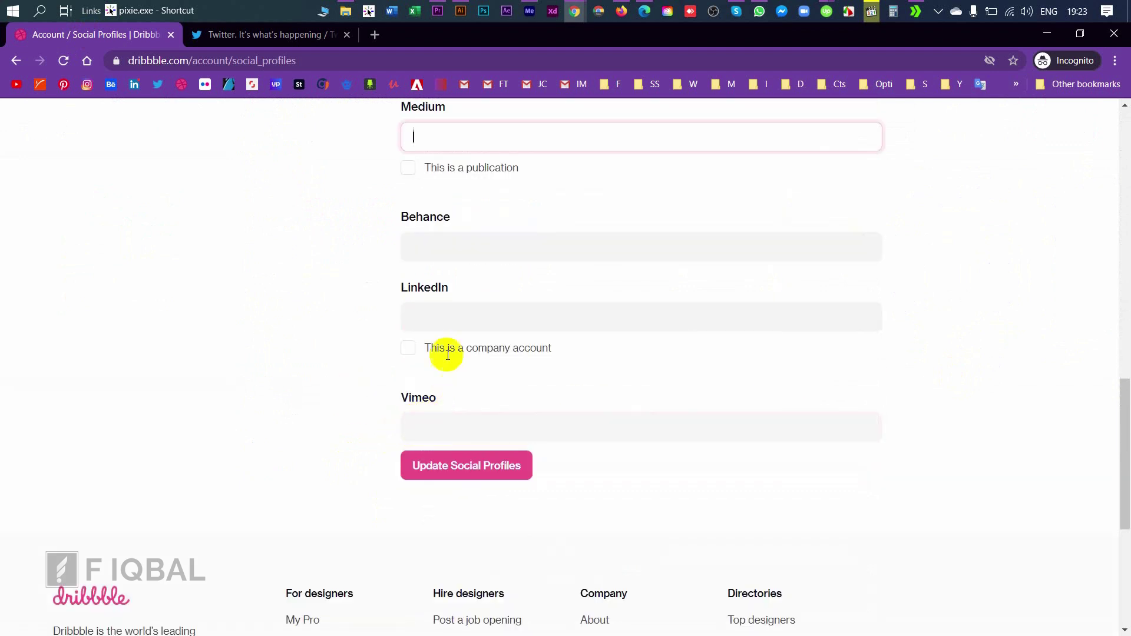
pyautogui.click(443, 237)
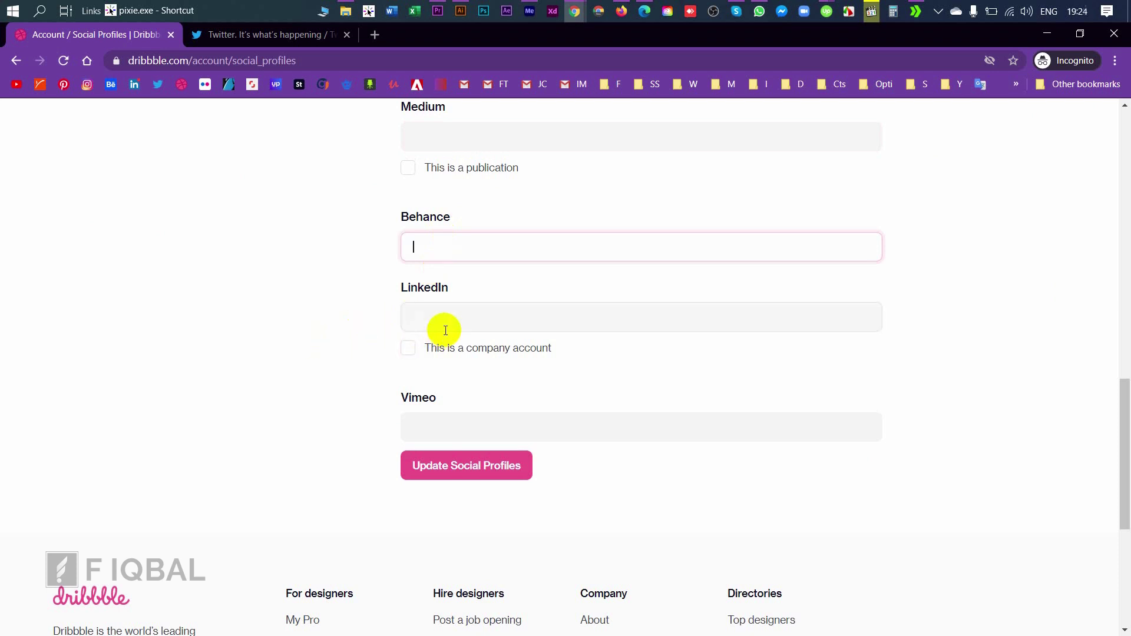
pyautogui.click(477, 471)
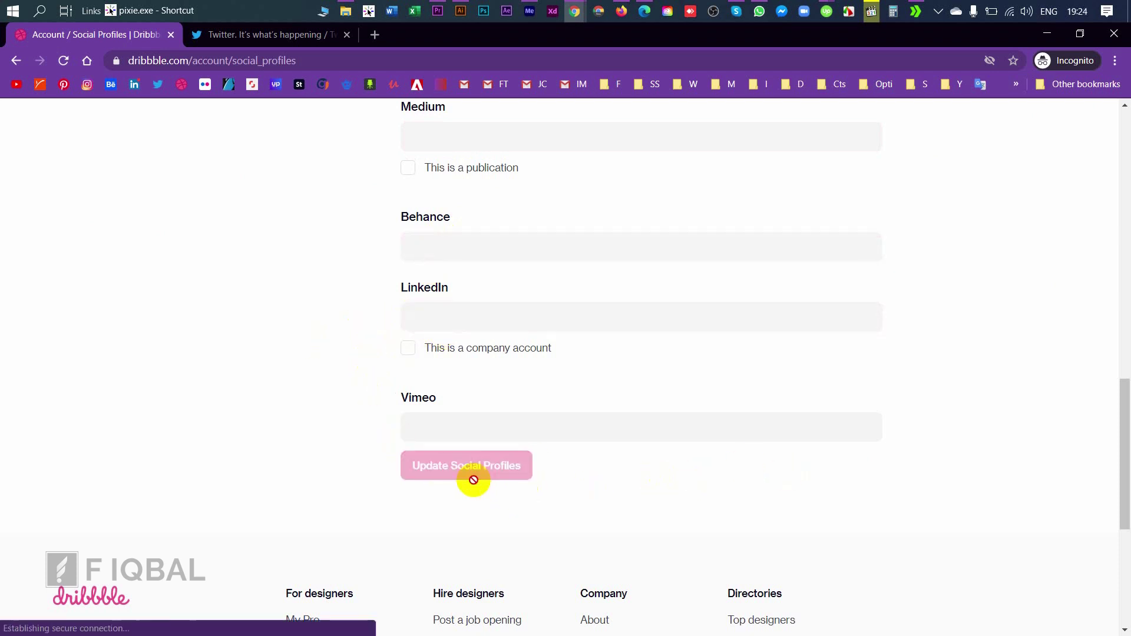
pyautogui.scroll(-3, 416, 369)
pyautogui.scroll(-2, 375, 391)
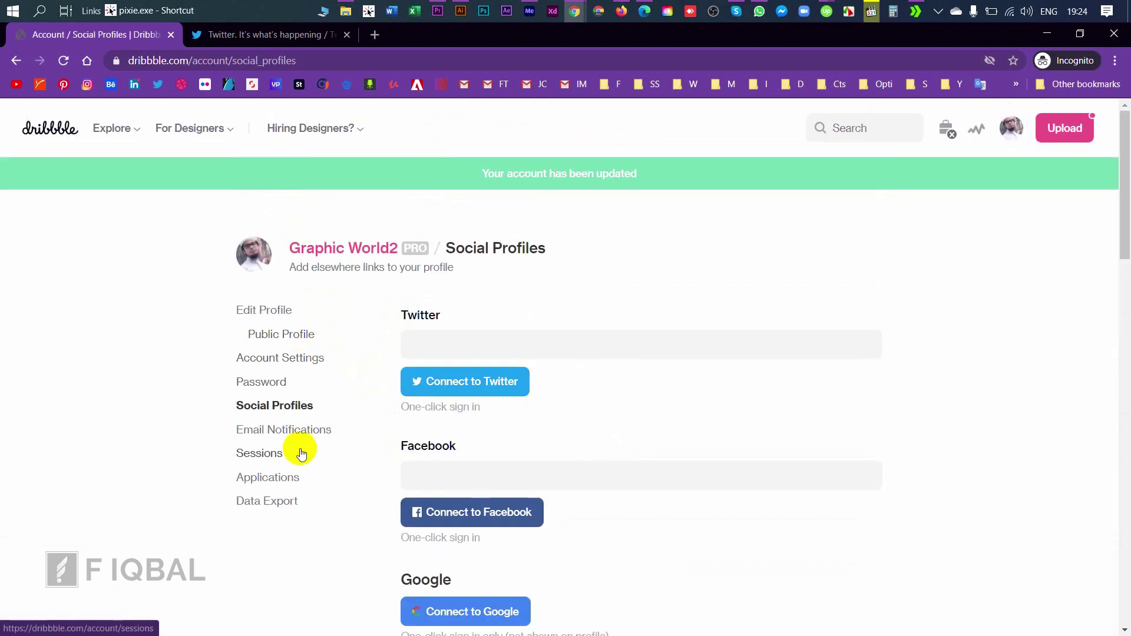
pyautogui.click(299, 434)
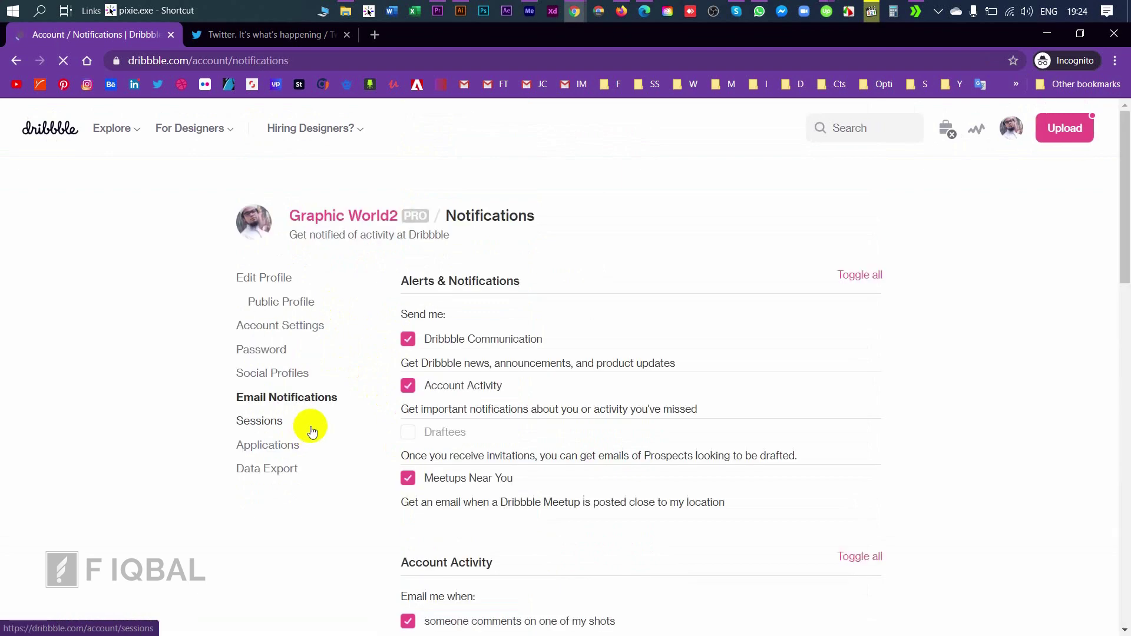
# Step: Scroll through the Email Notifications checkboxes, leaving every alert and newsletter ticked
pyautogui.scroll(-2, 330, 406)
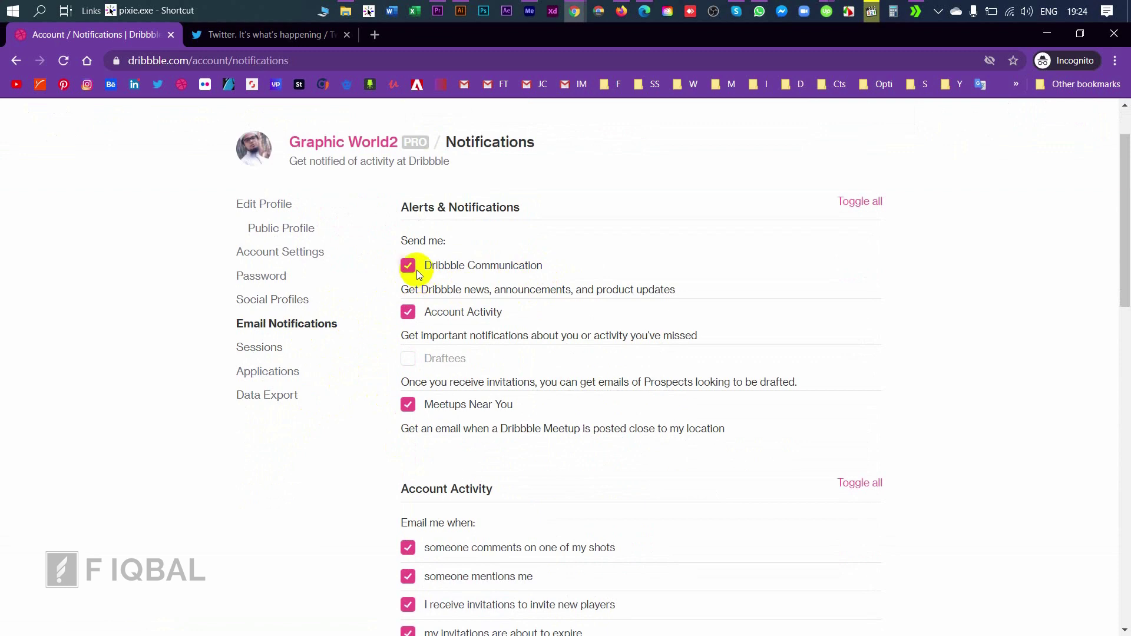
pyautogui.scroll(-4, 402, 409)
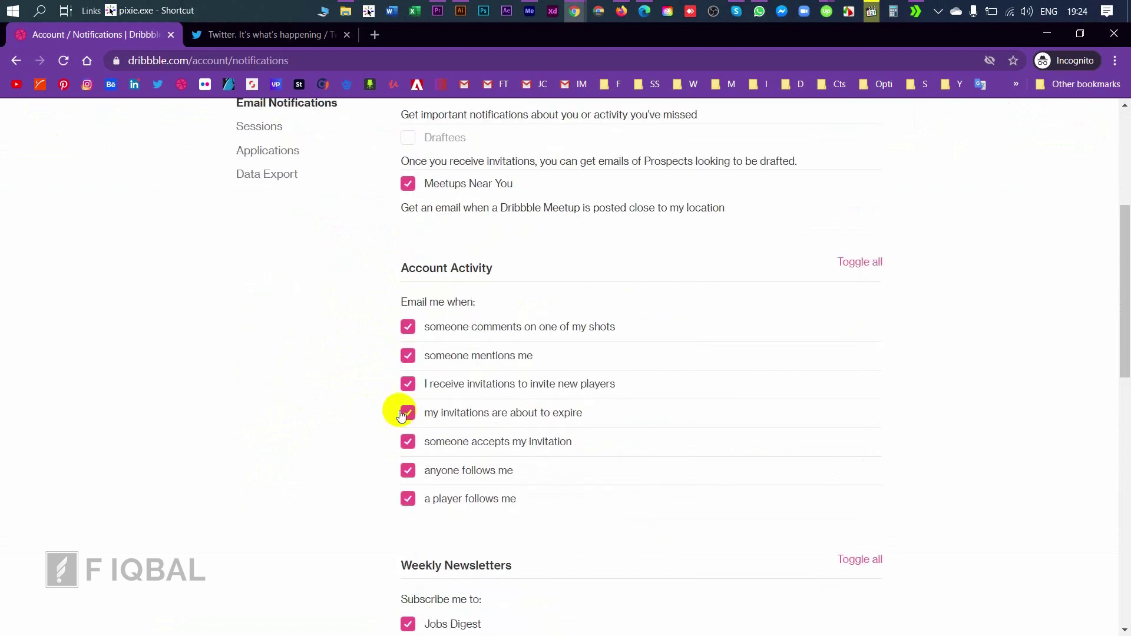
pyautogui.scroll(-5, 402, 415)
pyautogui.scroll(-3, 403, 414)
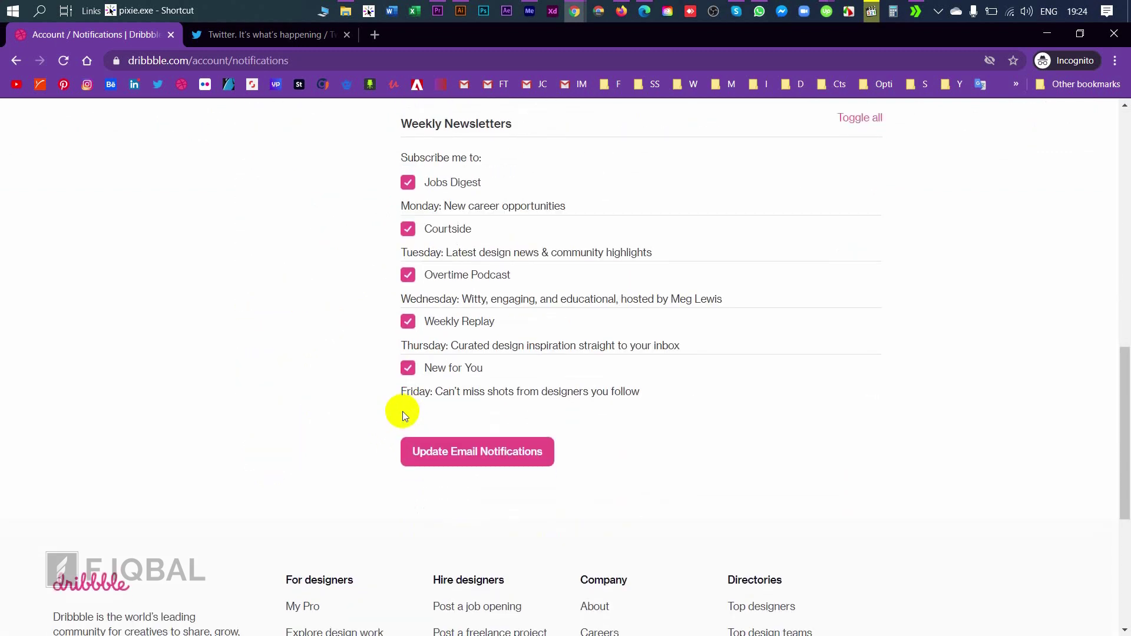
pyautogui.scroll(6, 401, 411)
pyautogui.scroll(4, 401, 411)
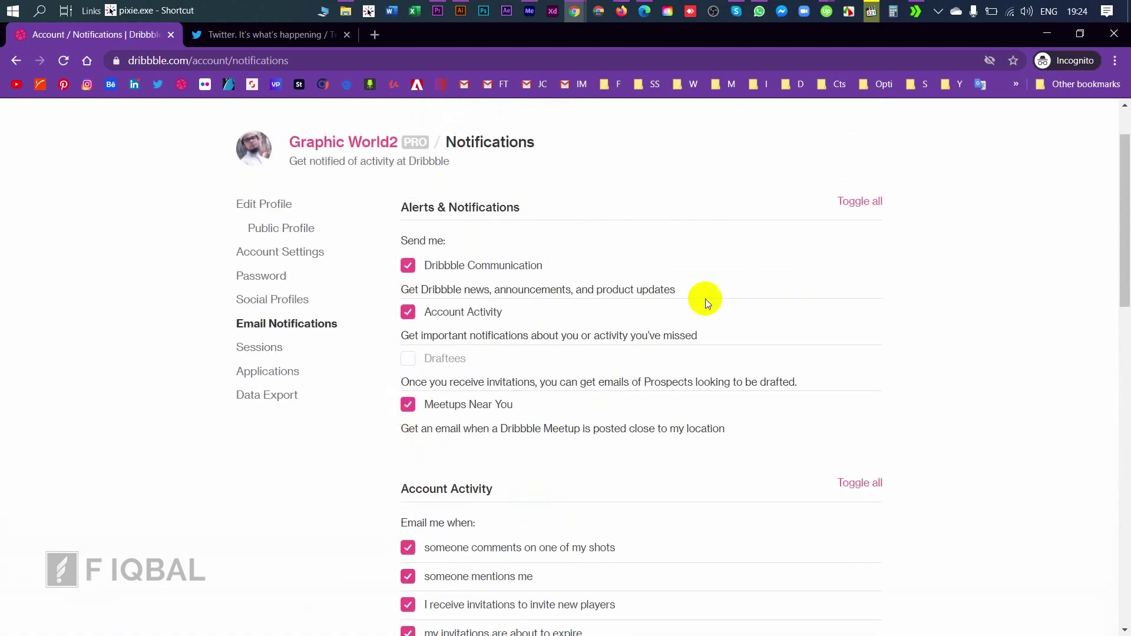
pyautogui.click(261, 347)
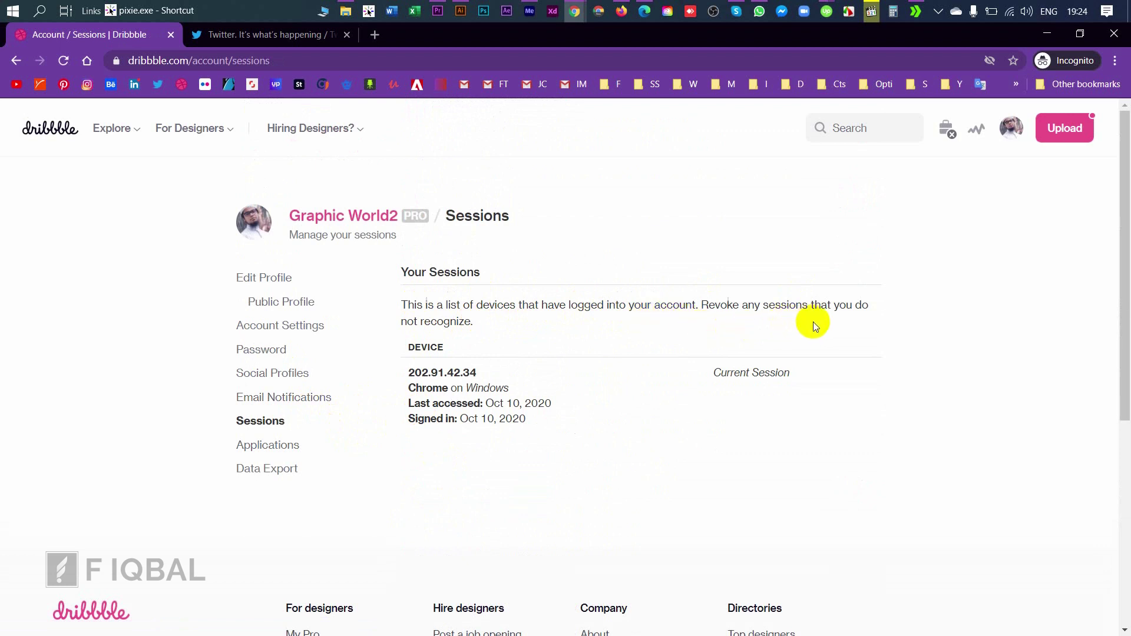
# Step: Review the Chrome on Windows session's device and sign-in details on the Sessions page
pyautogui.doubleClick(415, 348)
pyautogui.click(412, 361)
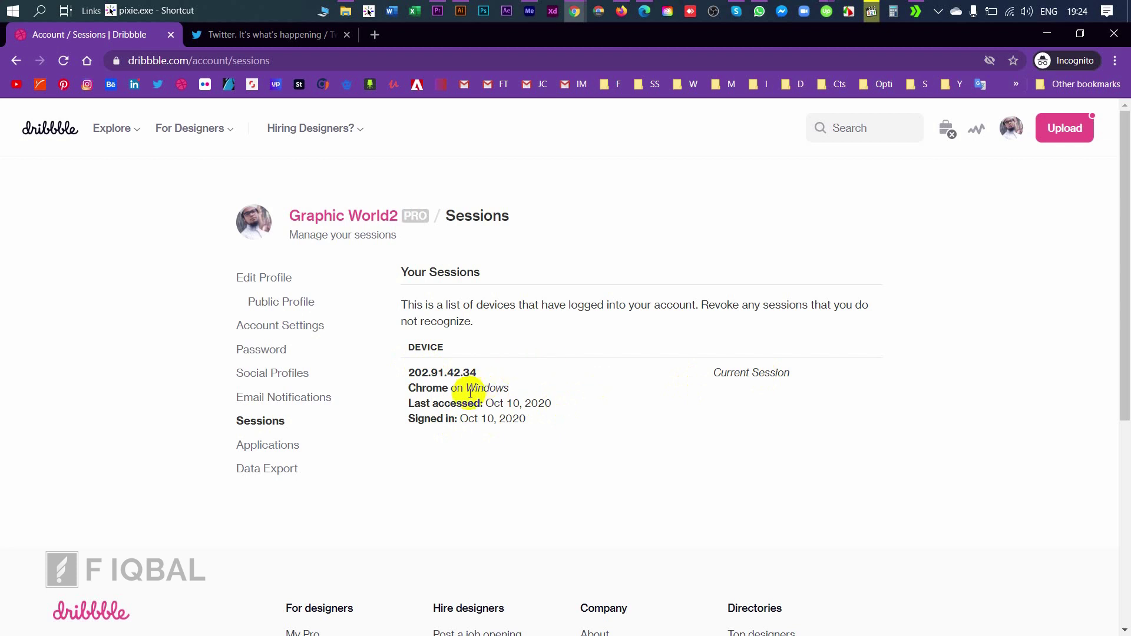
pyautogui.moveTo(454, 385)
pyautogui.mouseDown()
pyautogui.moveTo(591, 368)
pyautogui.moveTo(526, 431)
pyautogui.mouseUp()
pyautogui.click(594, 375)
pyautogui.click(475, 455)
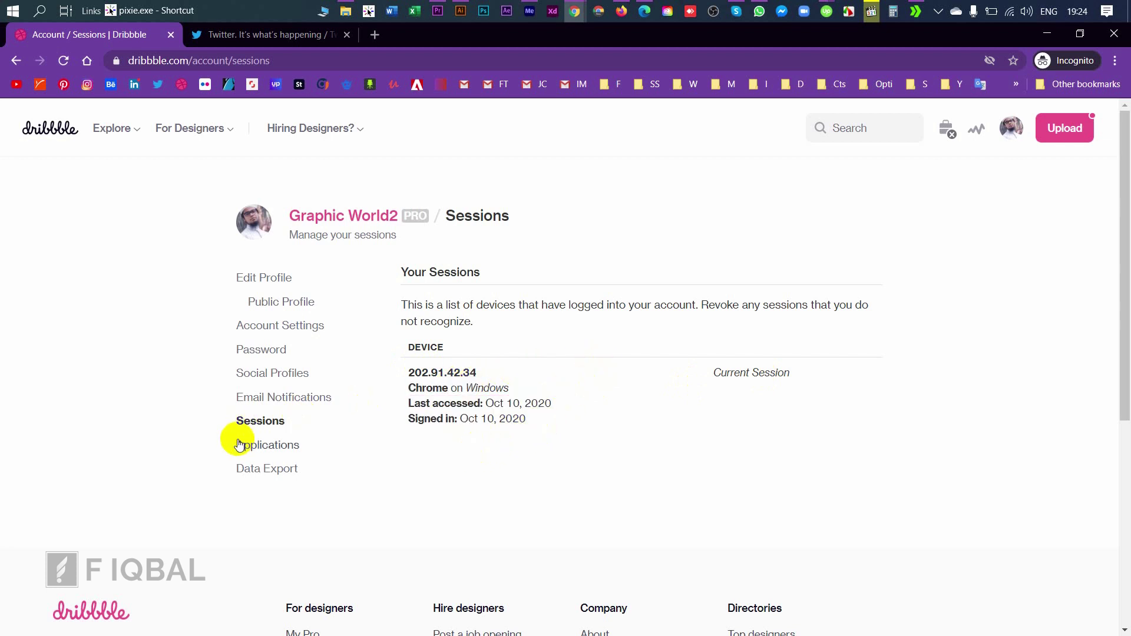
pyautogui.click(287, 448)
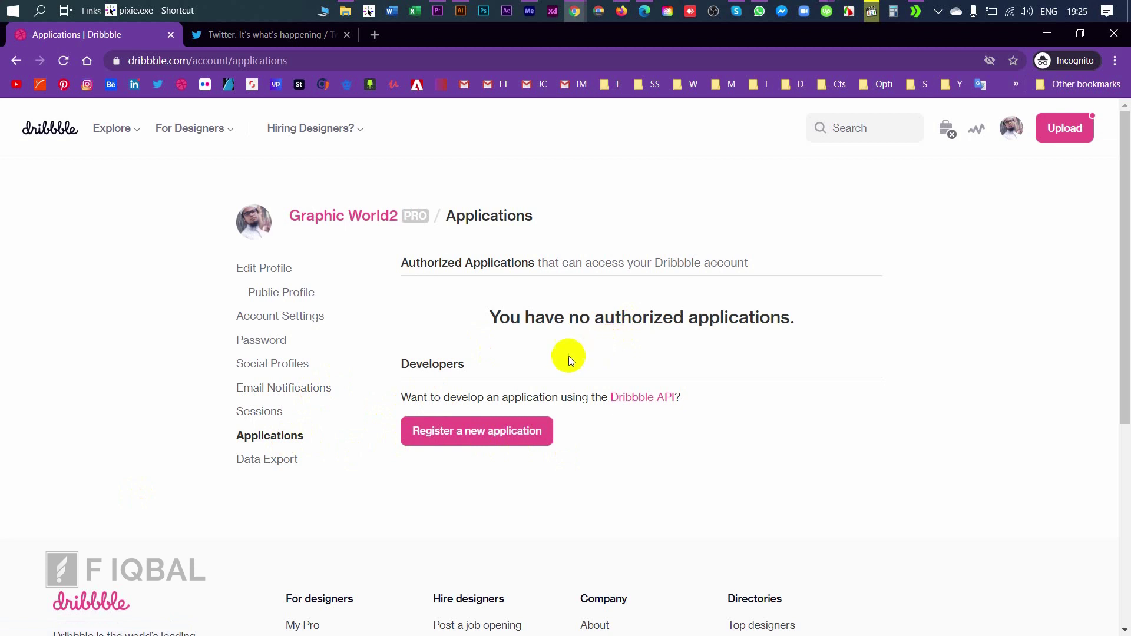
# Step: Open Data Export and read through its account data download explanation
pyautogui.click(275, 460)
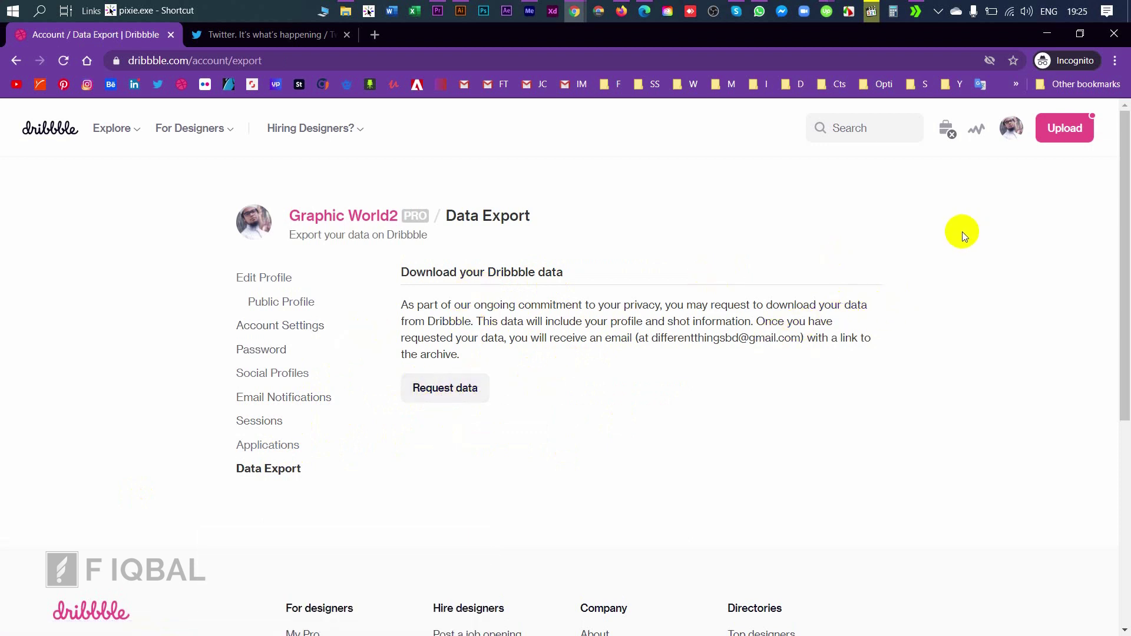
pyautogui.scroll(-5, 684, 342)
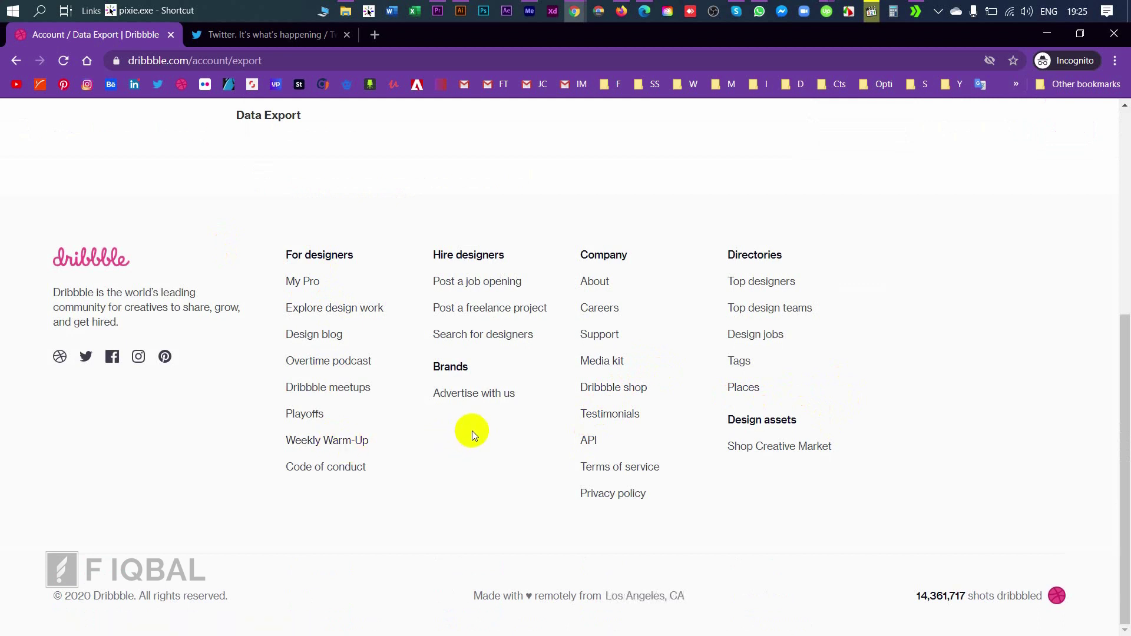
pyautogui.scroll(6, 928, 373)
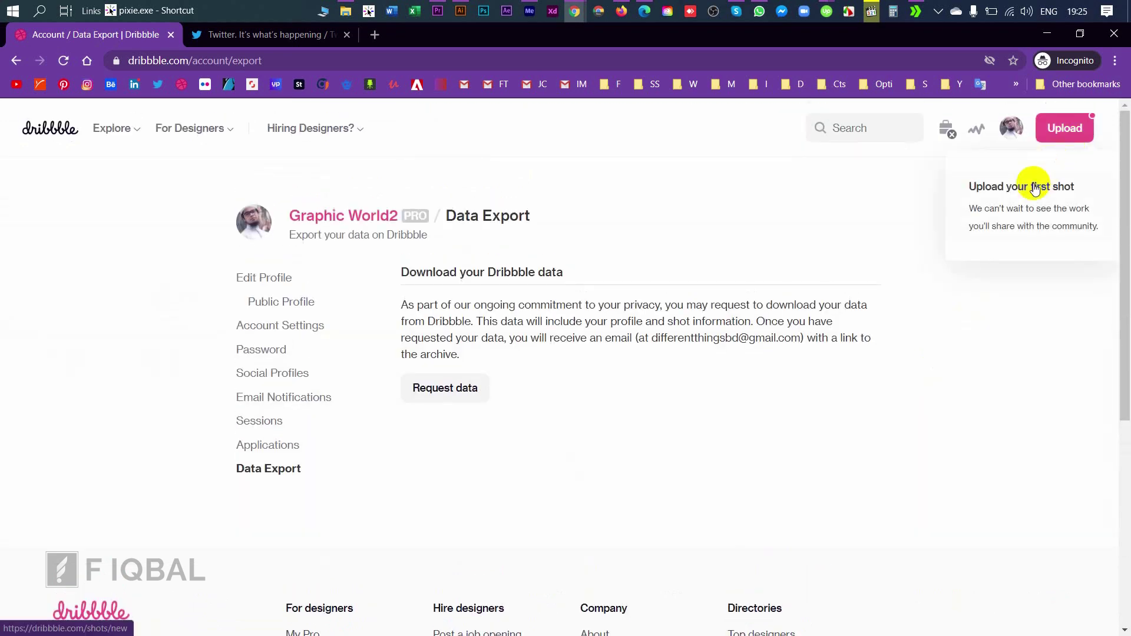
pyautogui.moveTo(946, 130)
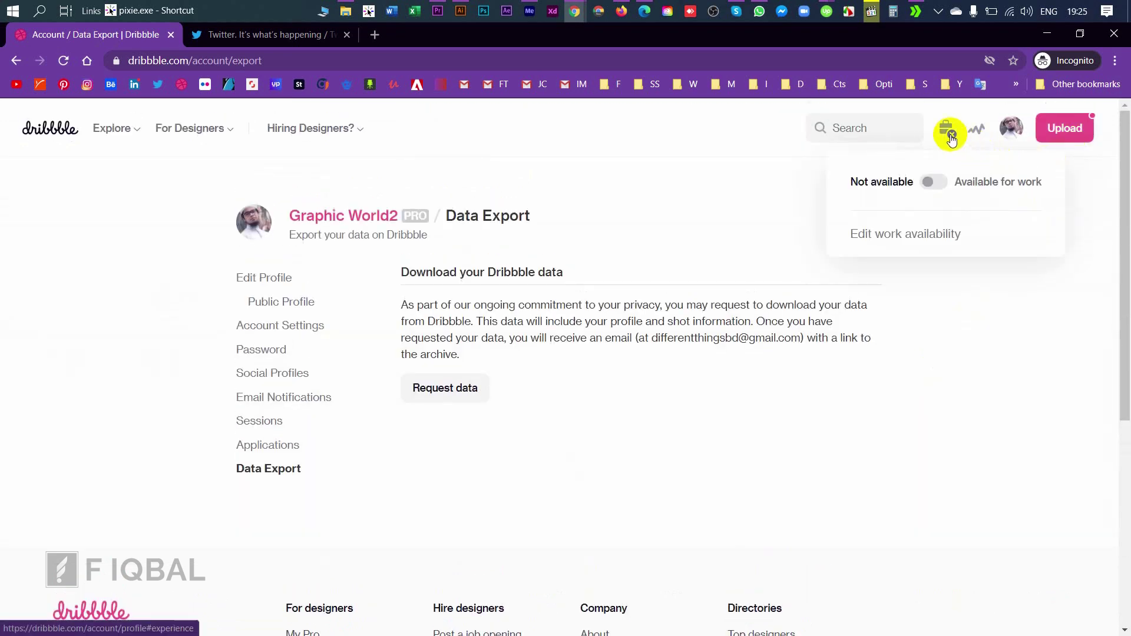
# Step: Open the Edit work availability form, cancel it once, then reopen it
pyautogui.click(935, 182)
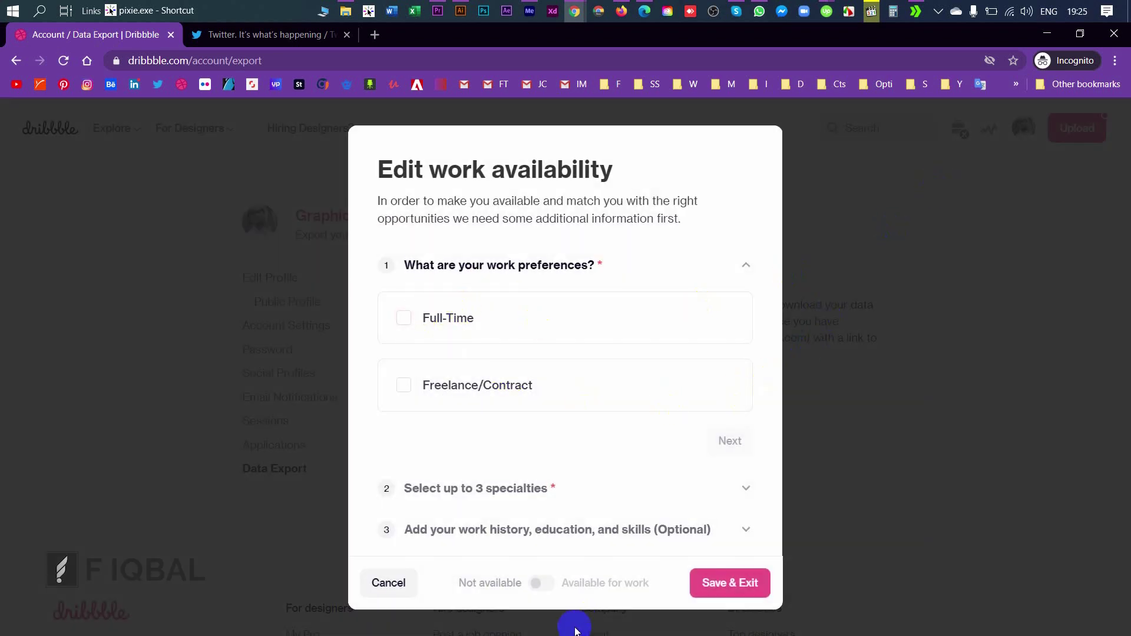
pyautogui.click(386, 582)
pyautogui.scroll(-5, 839, 340)
pyautogui.scroll(5, 842, 339)
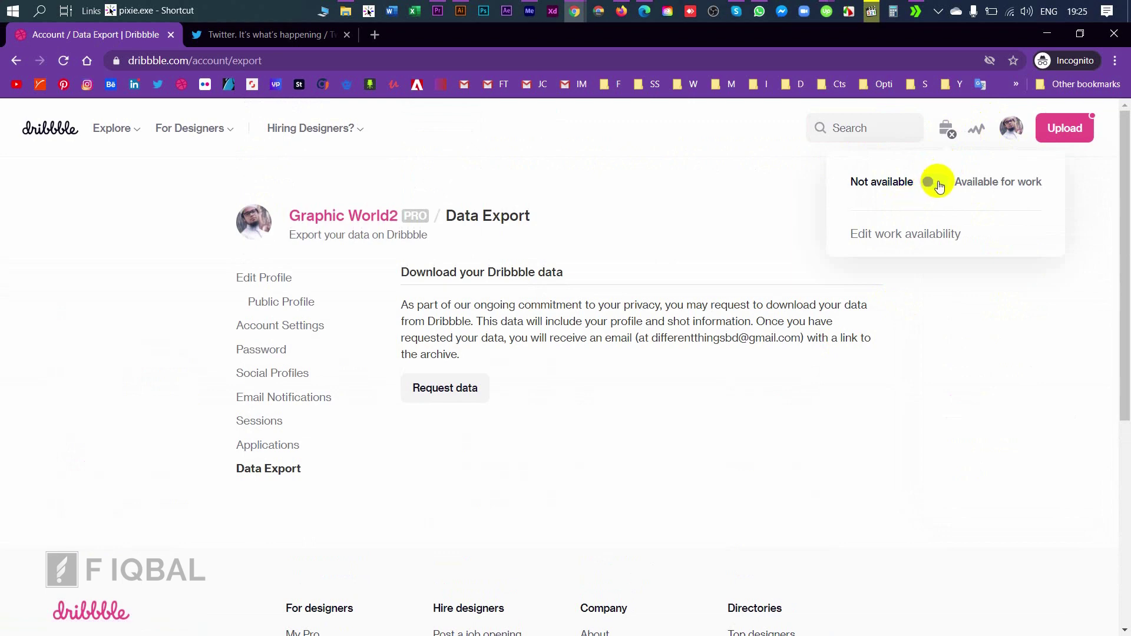
pyautogui.click(939, 185)
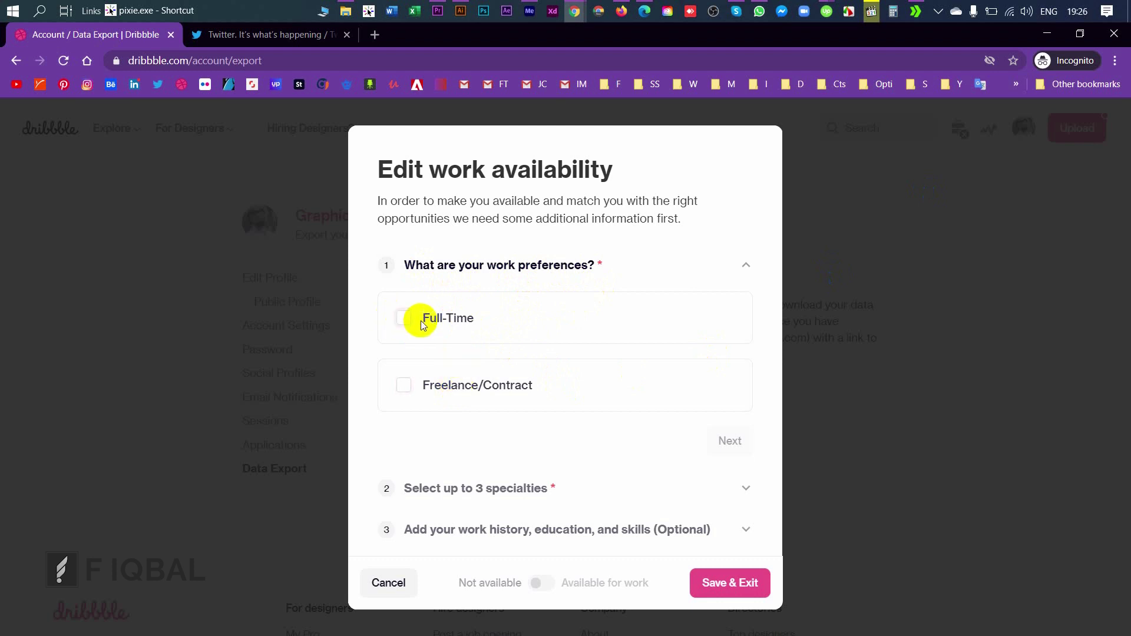
pyautogui.scroll(-2, 448, 332)
# Step: Choose Freelance/Contract work with a $200 minimum budget and a $15 hourly rate
pyautogui.click(406, 277)
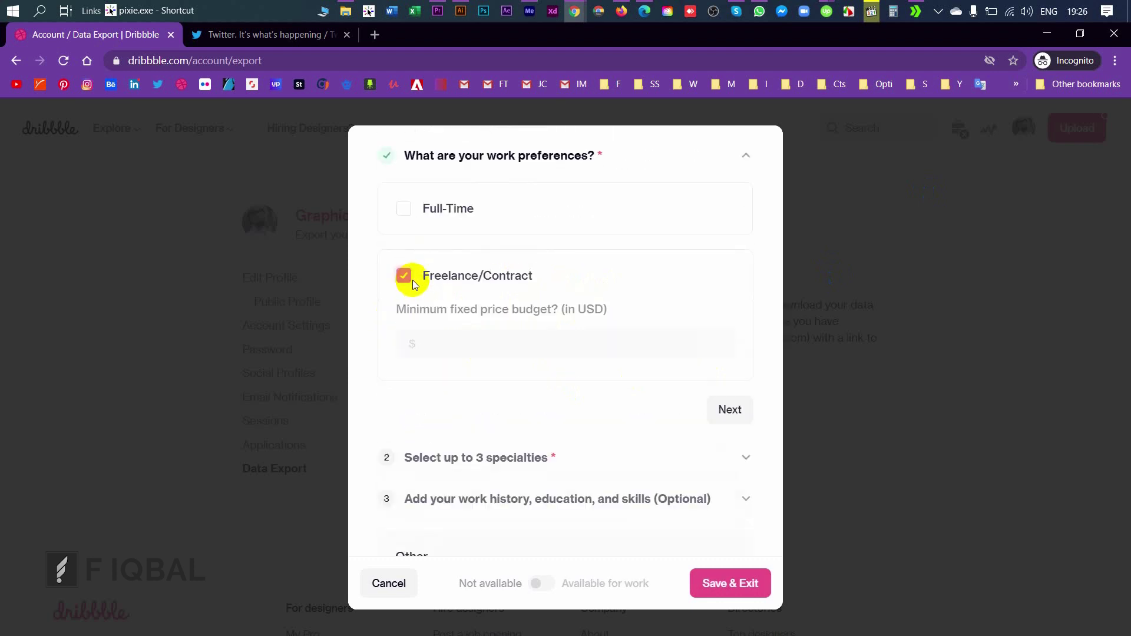
pyautogui.click(546, 346)
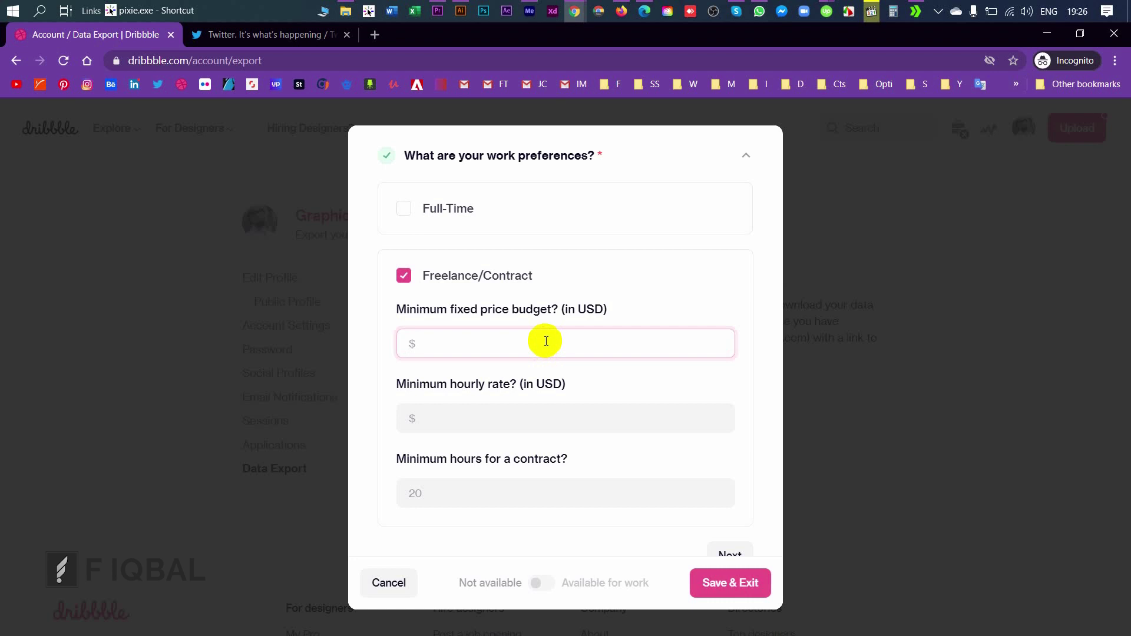
pyautogui.write('200')
pyautogui.click(516, 421)
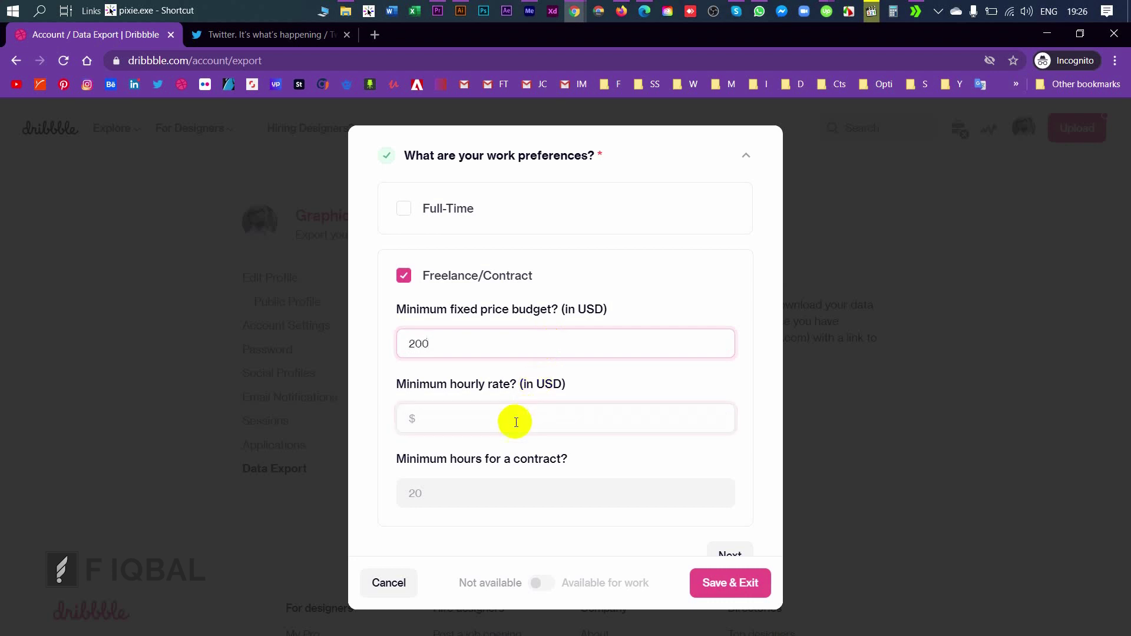
pyautogui.click(516, 422)
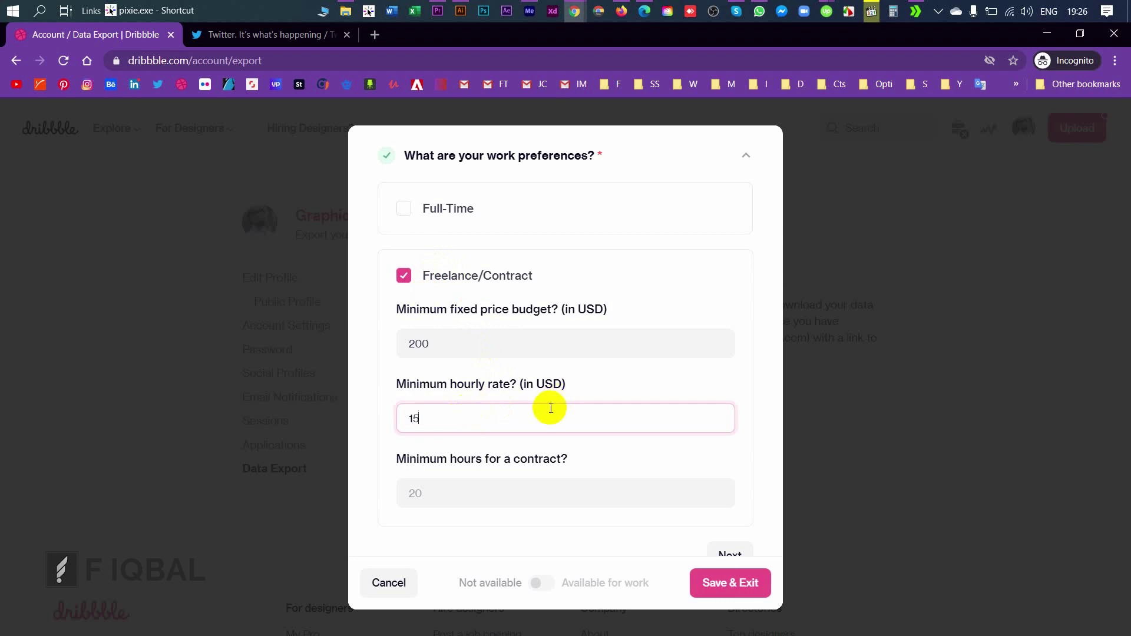
# Step: Set the contract minimum to 10 hours and show a Hire Me button
pyautogui.scroll(-2, 547, 404)
pyautogui.click(502, 419)
pyautogui.write('5')
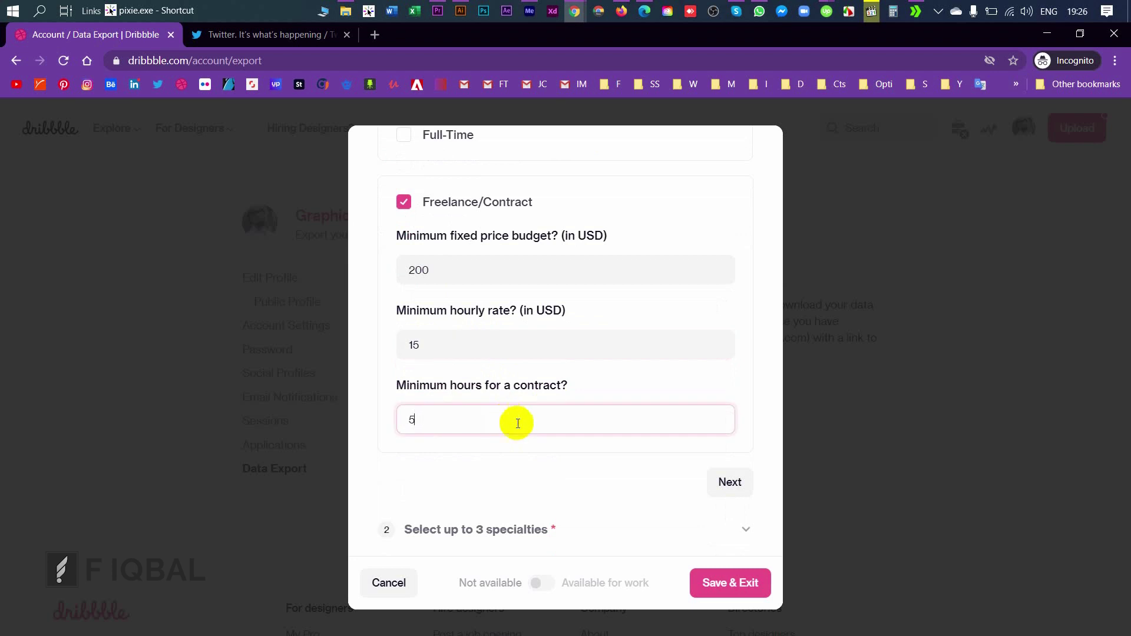
pyautogui.scroll(-2, 519, 424)
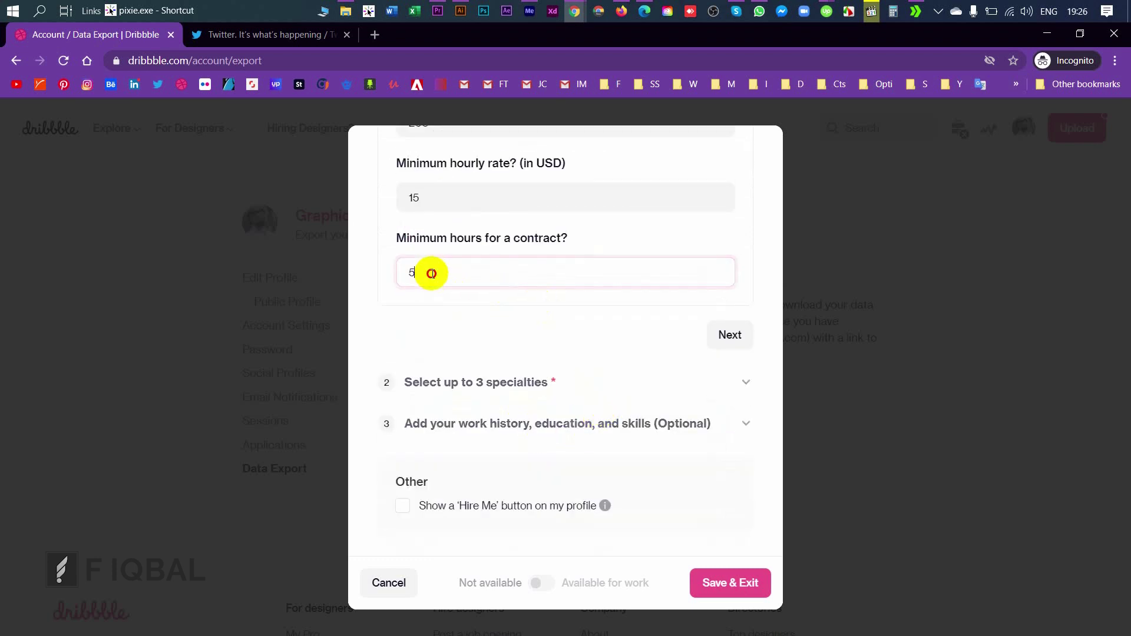
pyautogui.moveTo(429, 271); pyautogui.dragTo(404, 270)
pyautogui.write('10')
pyautogui.click(486, 342)
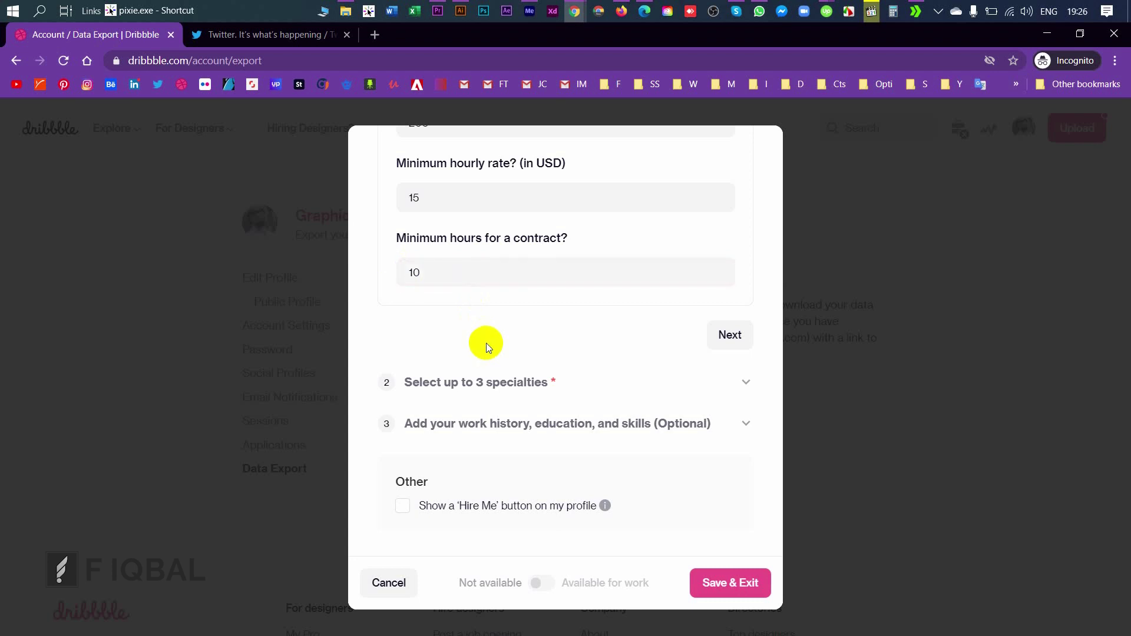
pyautogui.click(702, 352)
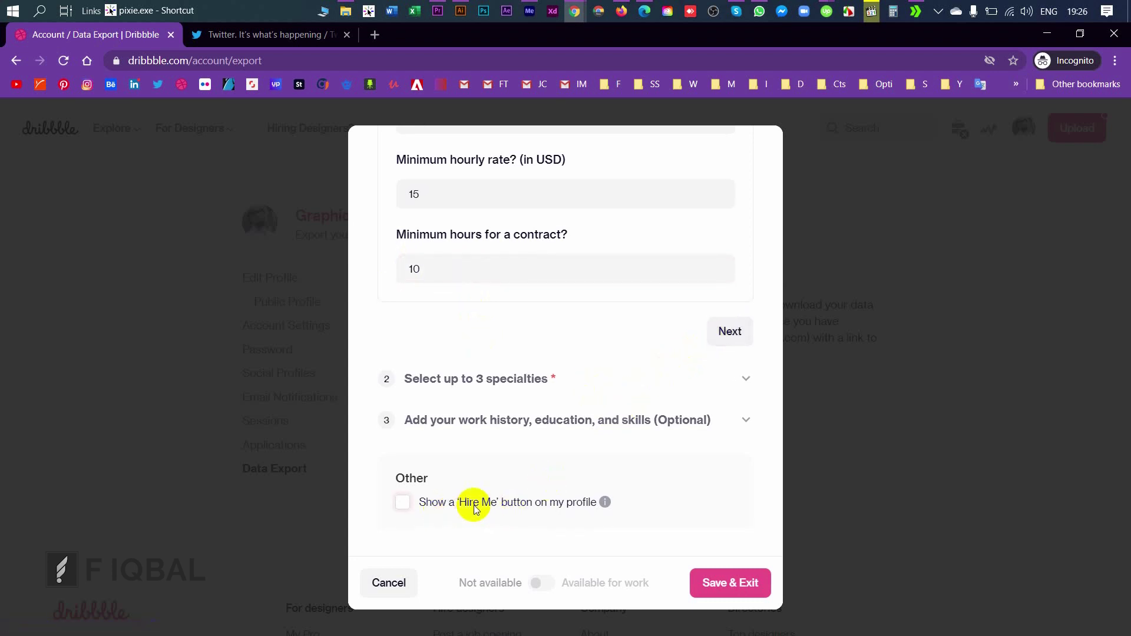
pyautogui.click(402, 502)
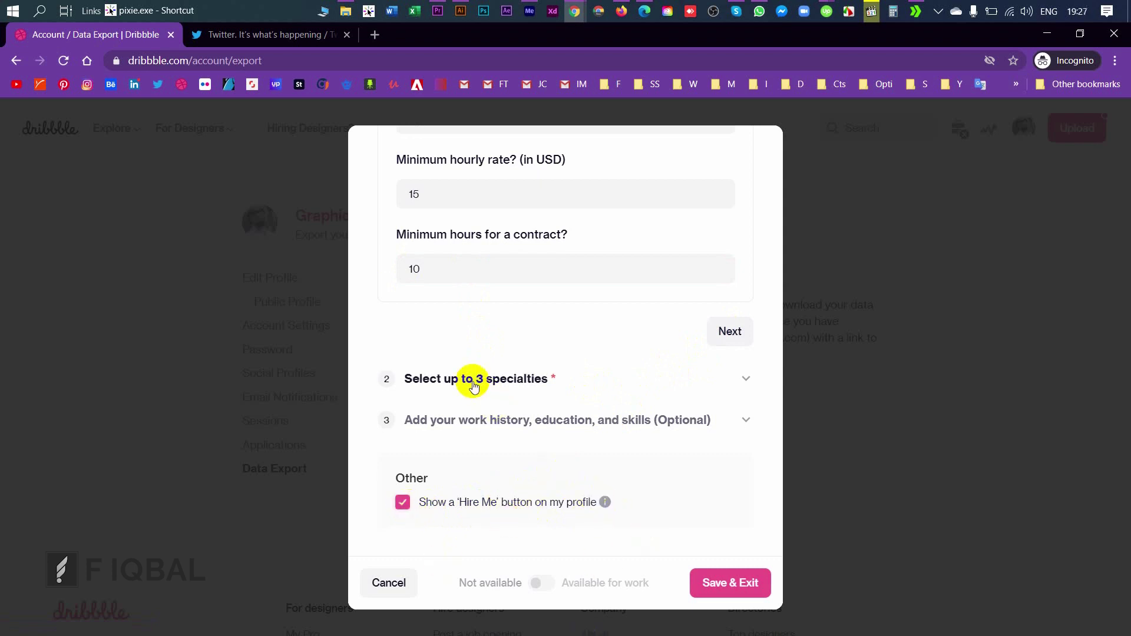
pyautogui.click(474, 380)
# Step: Tick Brand / Graphic Design, Animation and Illustration in the specialties list
pyautogui.scroll(5, 516, 369)
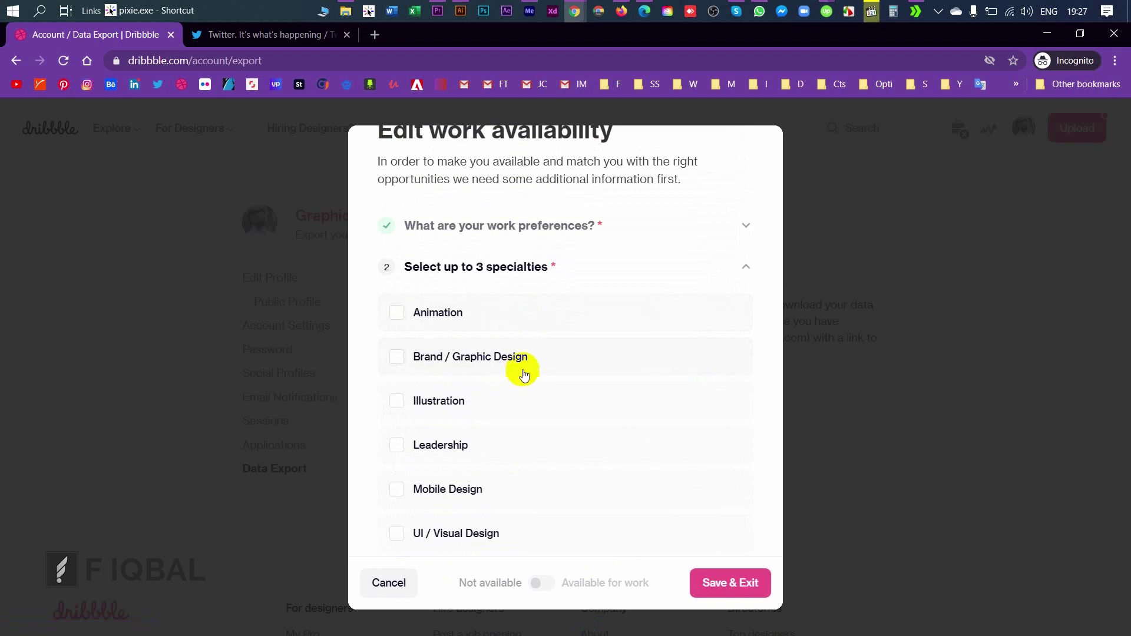
pyautogui.click(508, 362)
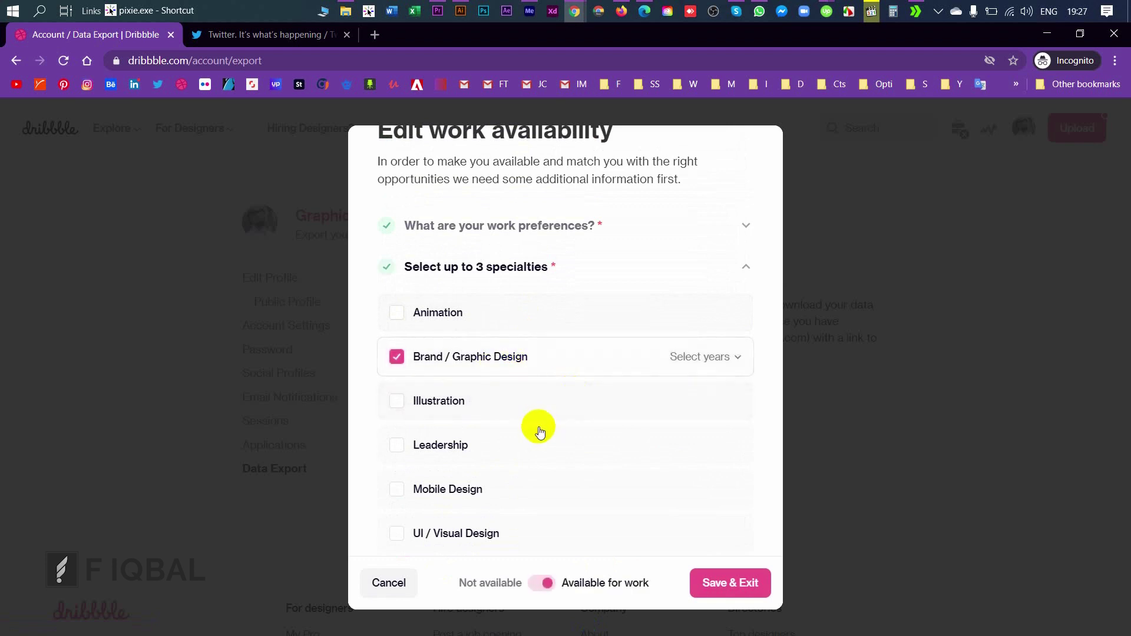
pyautogui.click(436, 311)
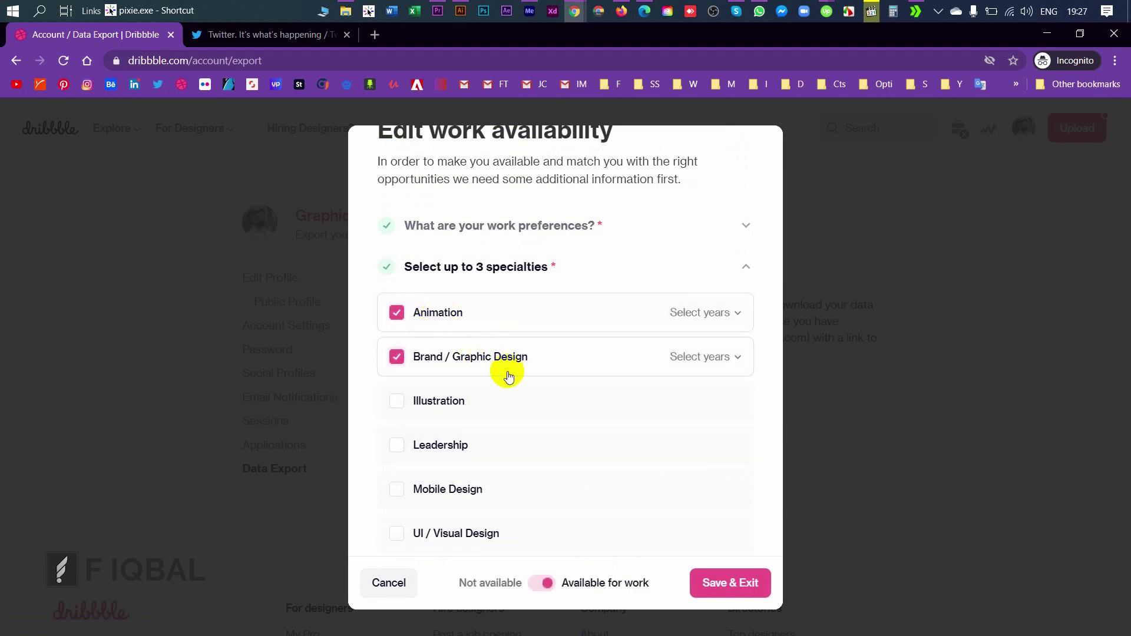
pyautogui.scroll(-3, 505, 382)
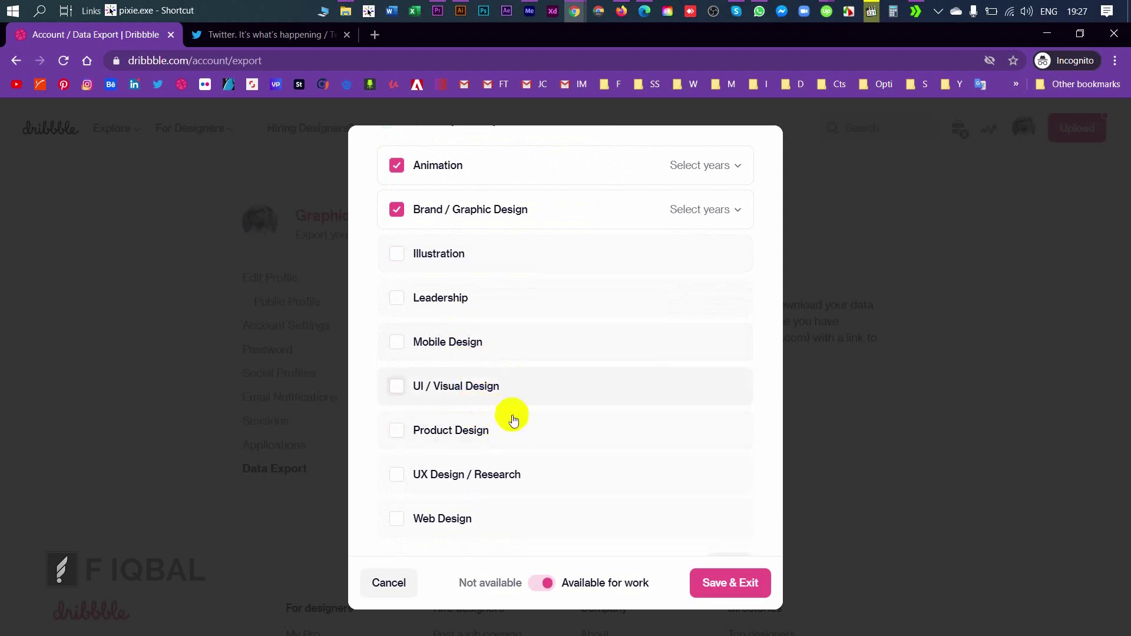
pyautogui.scroll(-3, 527, 478)
pyautogui.scroll(3, 525, 427)
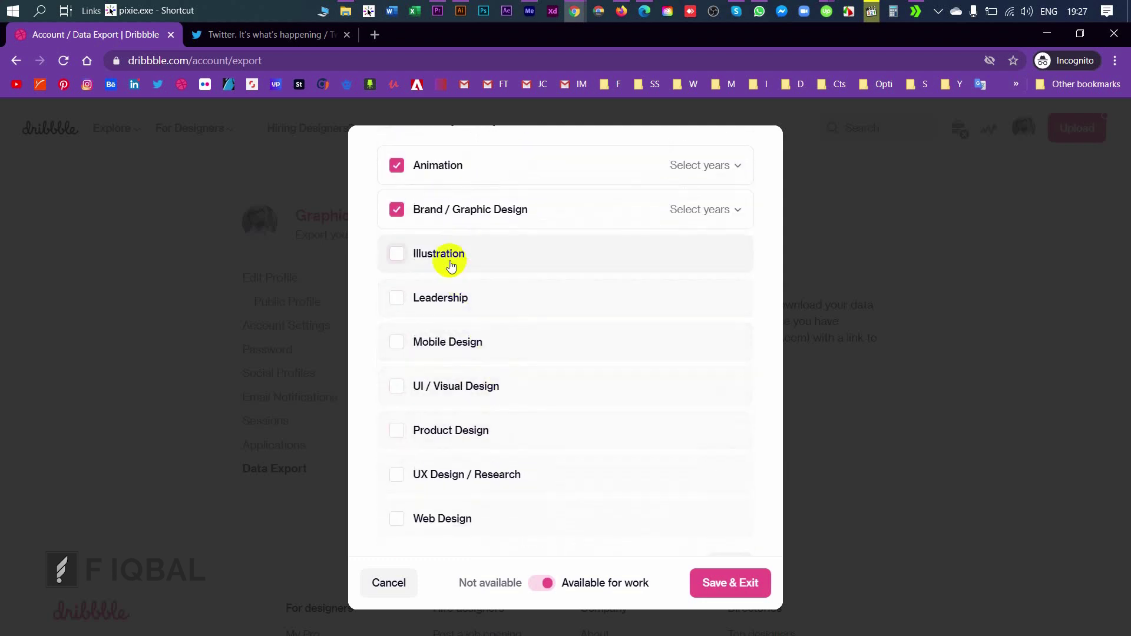
pyautogui.click(451, 266)
pyautogui.scroll(-3, 530, 354)
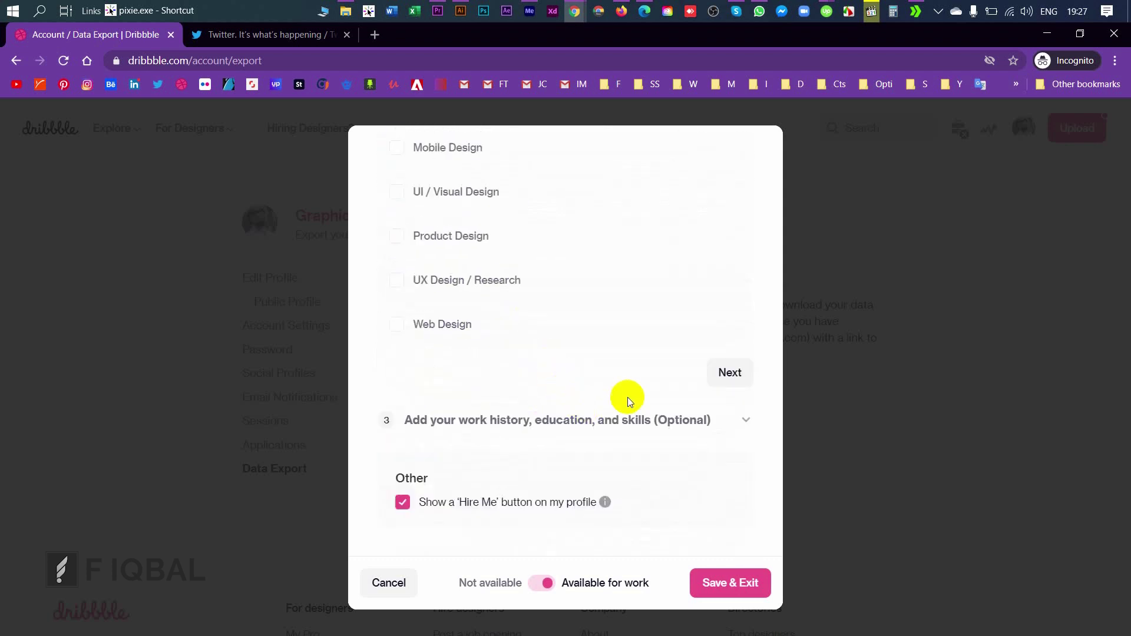
# Step: Enter CEO as the job position at the company GFX's
pyautogui.click(724, 417)
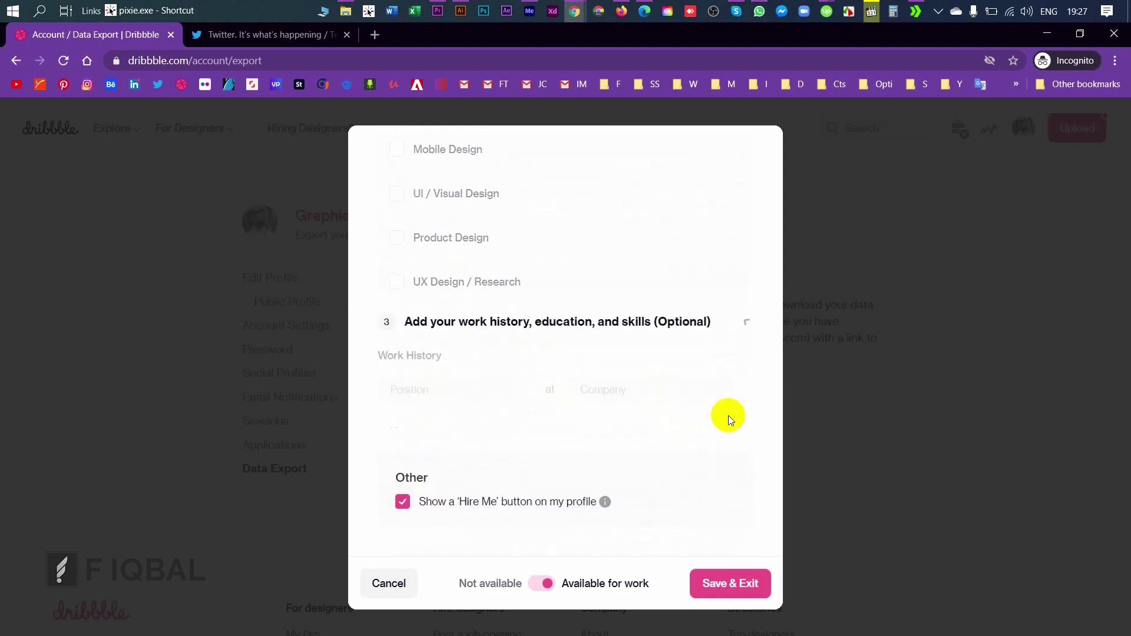
pyautogui.scroll(1, 613, 391)
pyautogui.scroll(1, 543, 356)
pyautogui.scroll(1, 536, 345)
pyautogui.scroll(1, 531, 337)
pyautogui.click(442, 333)
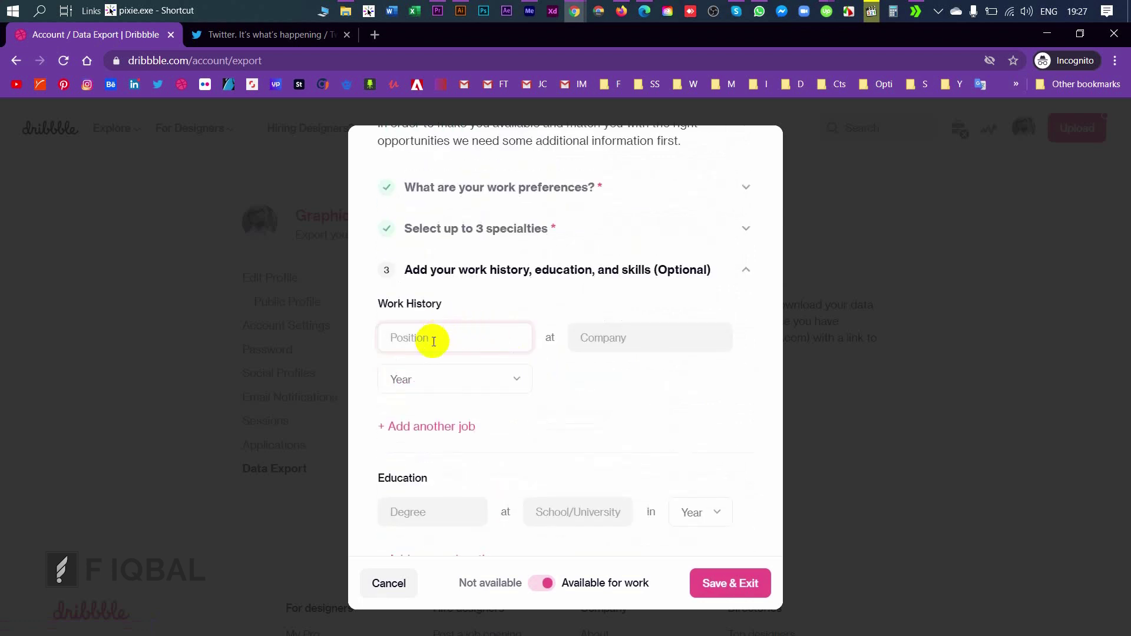
pyautogui.write('CEO')
pyautogui.press('Tab')
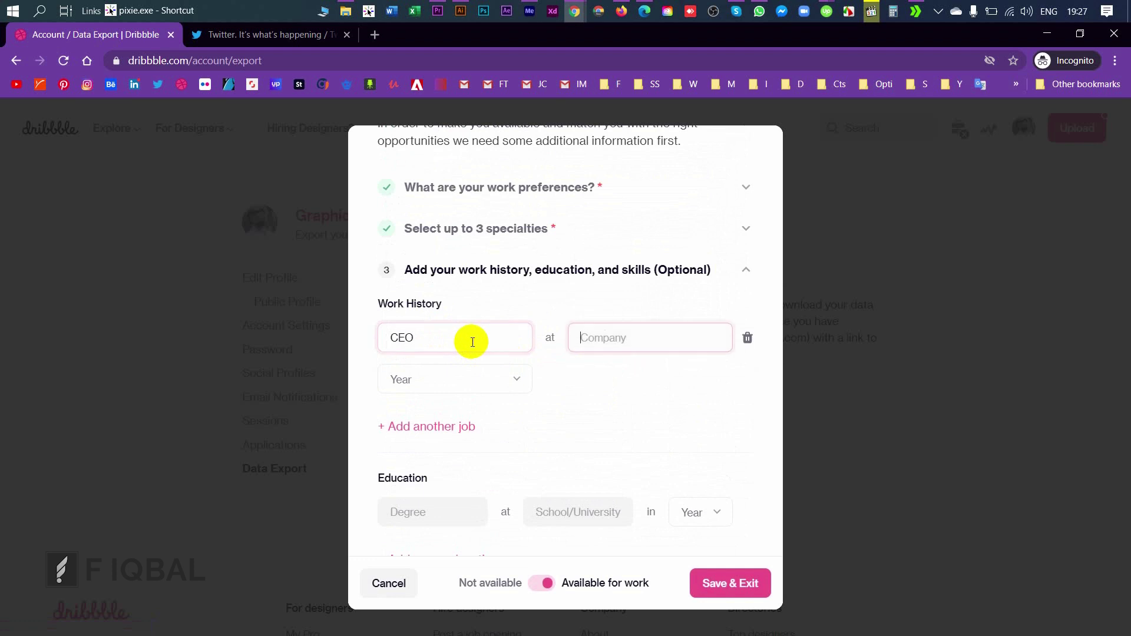
pyautogui.write('G')
# Step: Set the job's dates to run from 2018 to Present
pyautogui.click(435, 379)
pyautogui.scroll(-1, 431, 360)
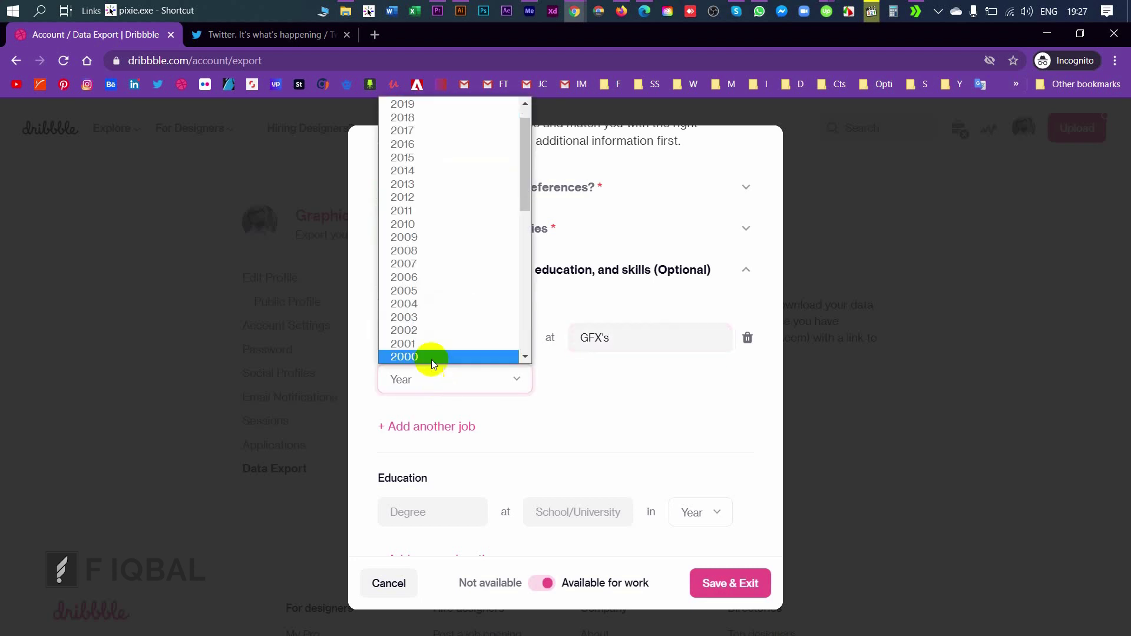
pyautogui.click(427, 318)
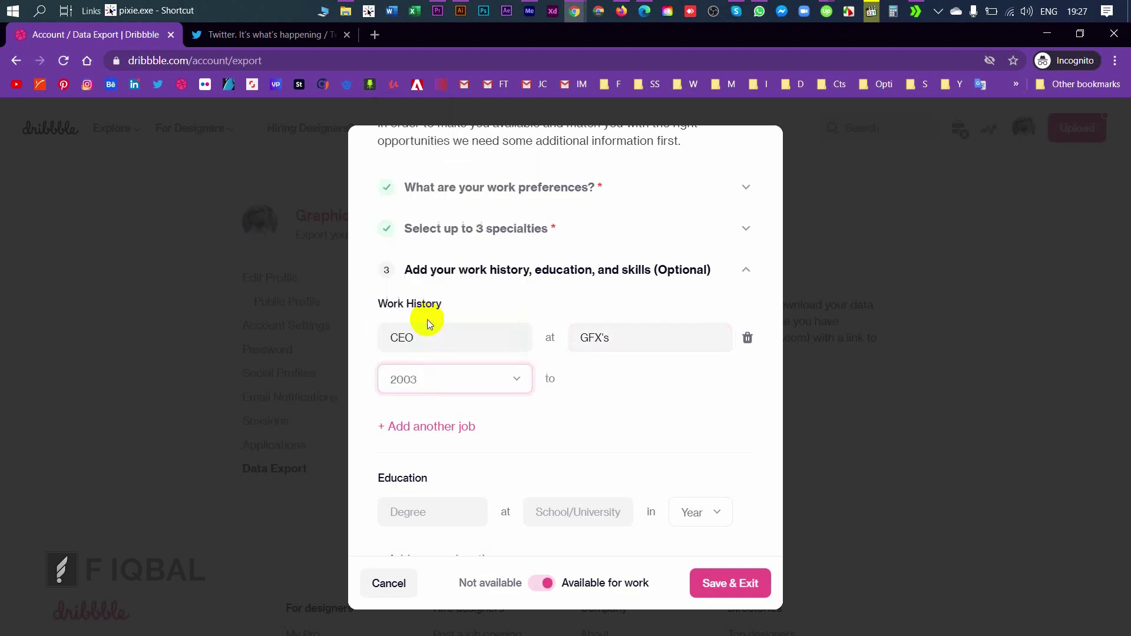
pyautogui.click(472, 378)
pyautogui.click(449, 131)
pyautogui.click(616, 382)
pyautogui.click(627, 396)
pyautogui.scroll(-2, 625, 412)
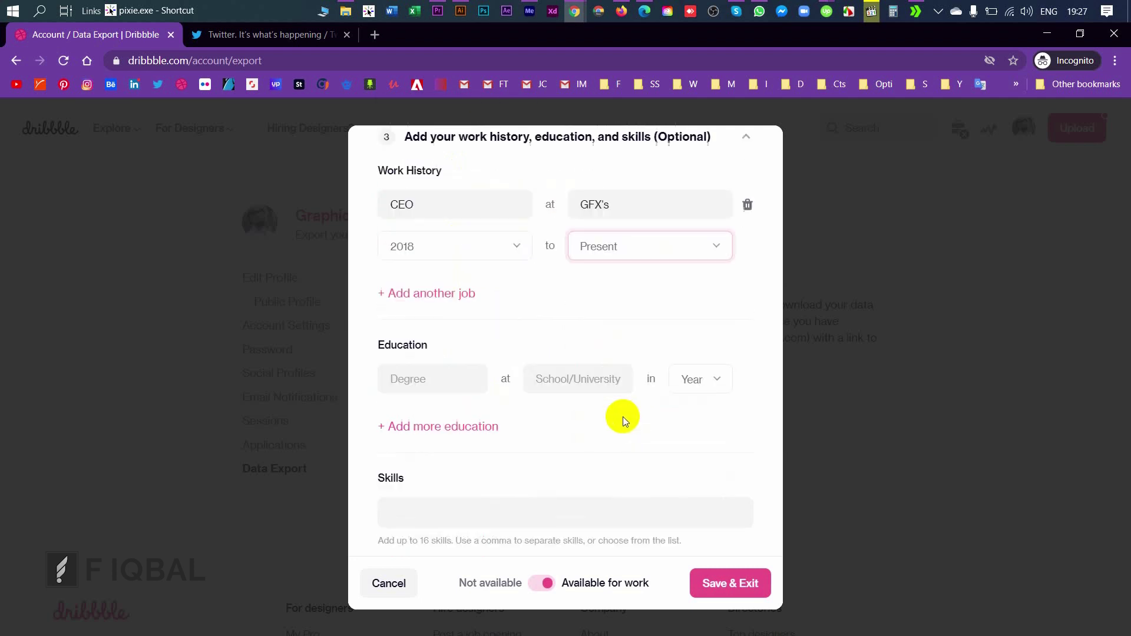
pyautogui.click(431, 364)
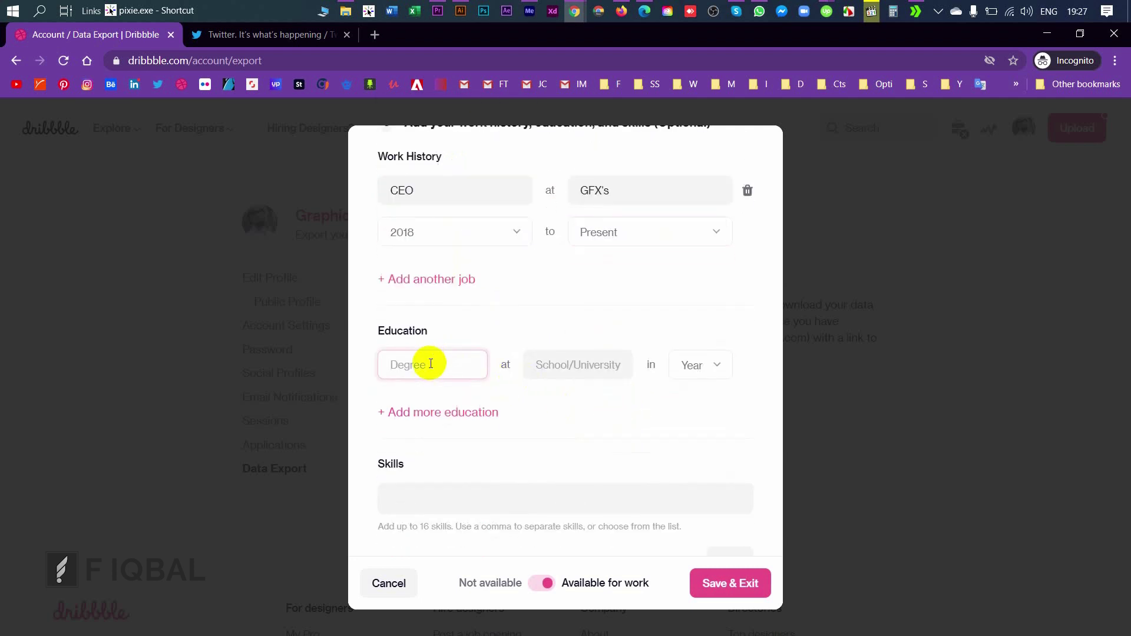
# Step: Enter a Hons degree from Dhaka National College with the year 2018
pyautogui.write('Hons')
pyautogui.press('Tab')
pyautogui.write('Dhak')
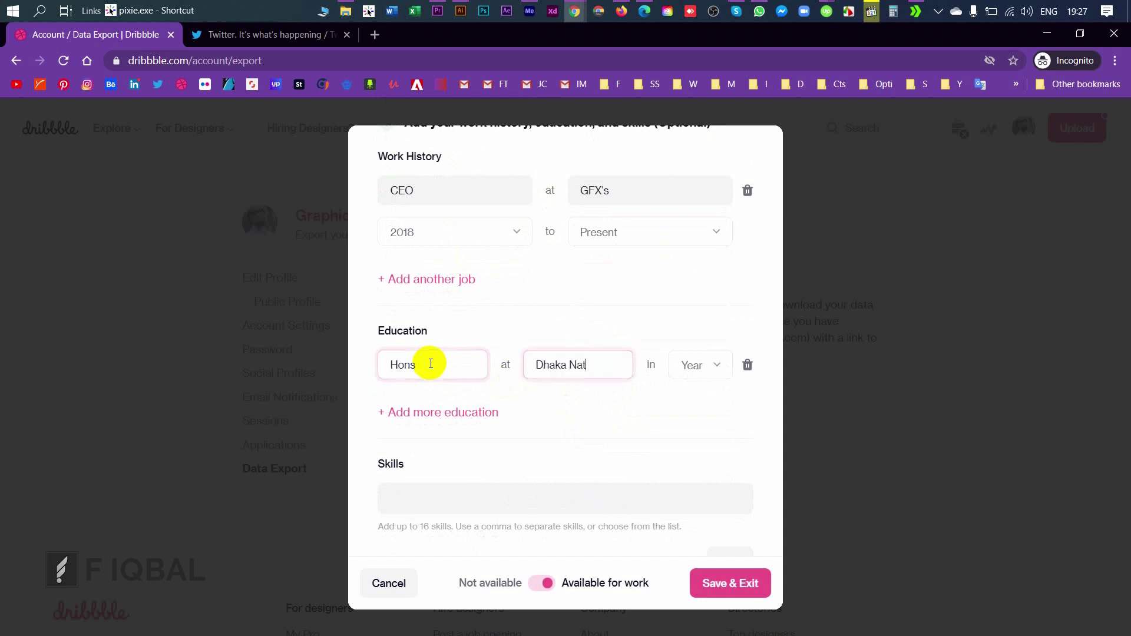
pyautogui.write('College')
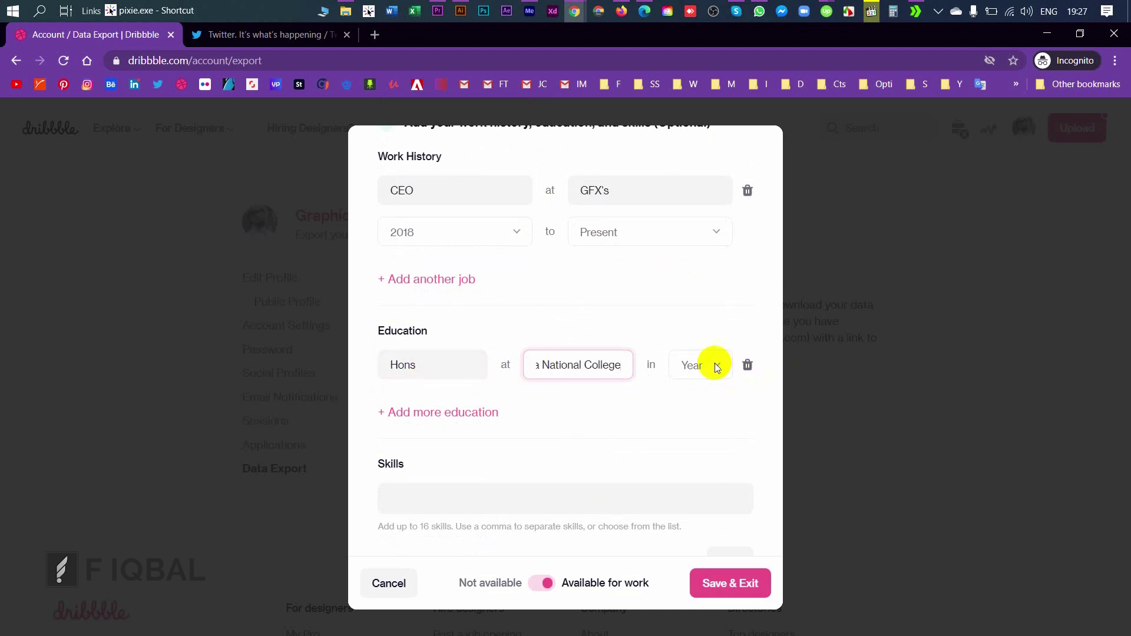
pyautogui.click(714, 366)
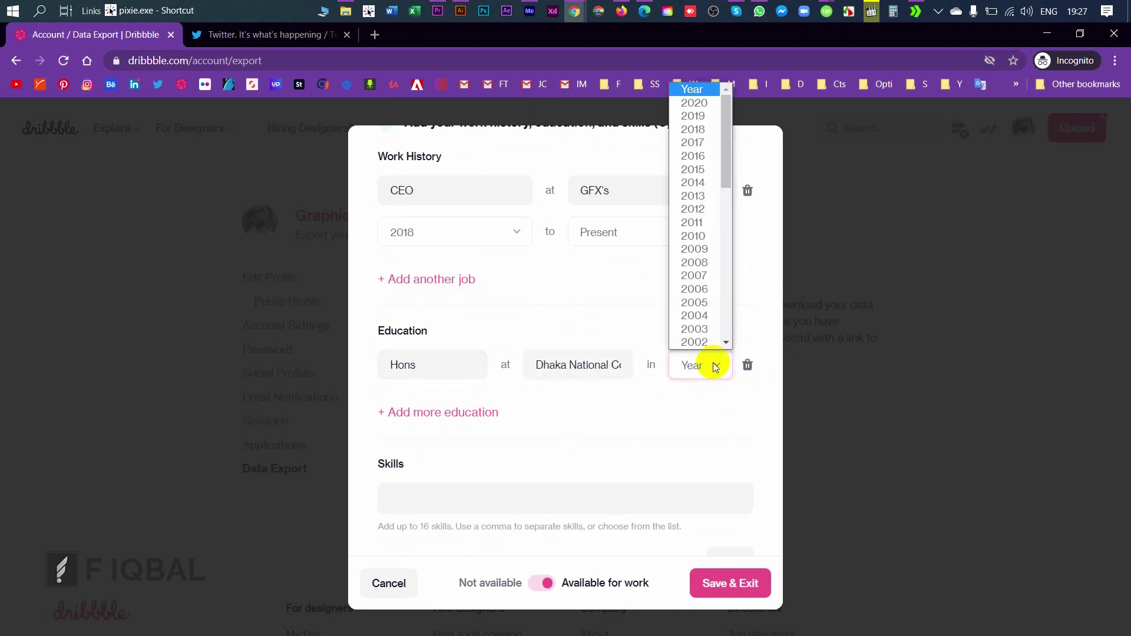
pyautogui.click(693, 129)
pyautogui.scroll(-1, 580, 434)
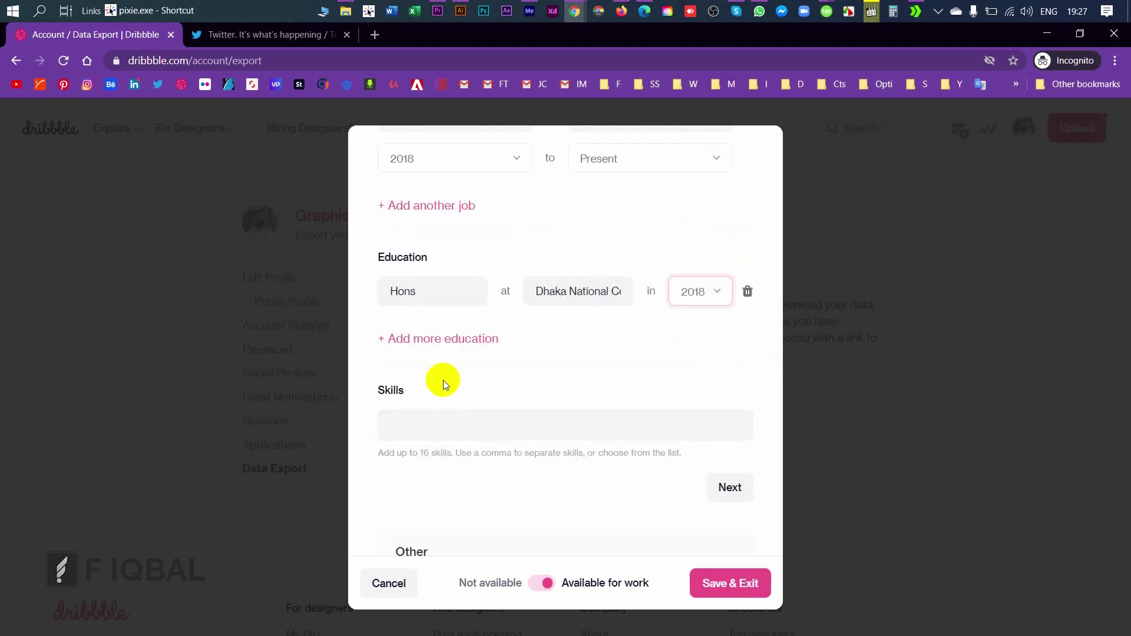
pyautogui.click(430, 429)
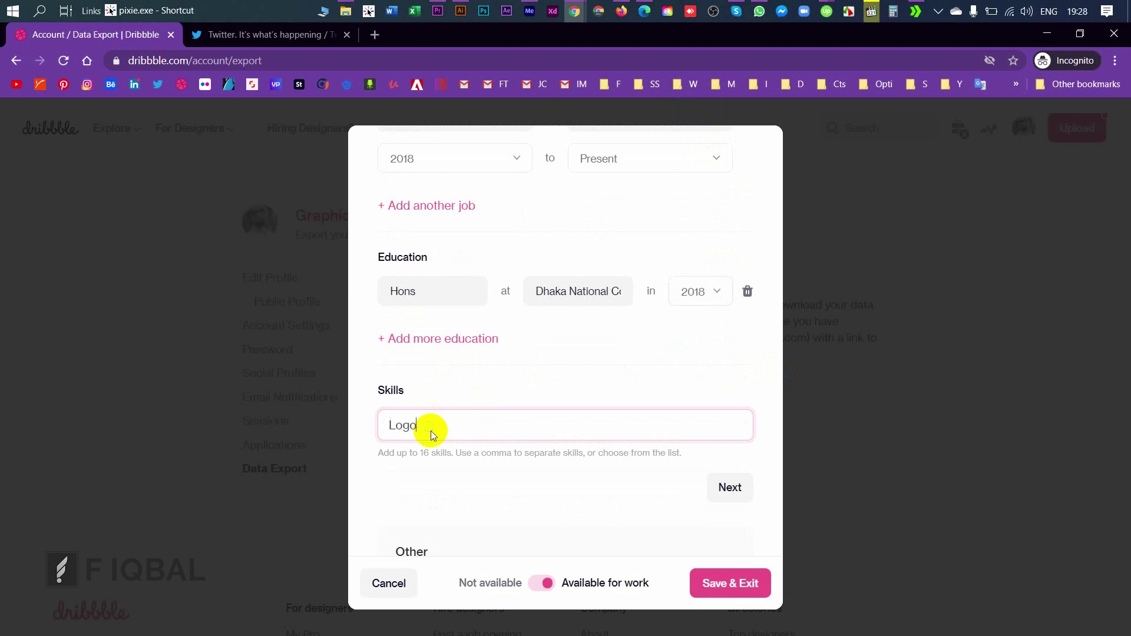
# Step: Add skills design, graphic design, branding, animation, illustration, web design and print design
pyautogui.write(',')
pyautogui.write('design,')
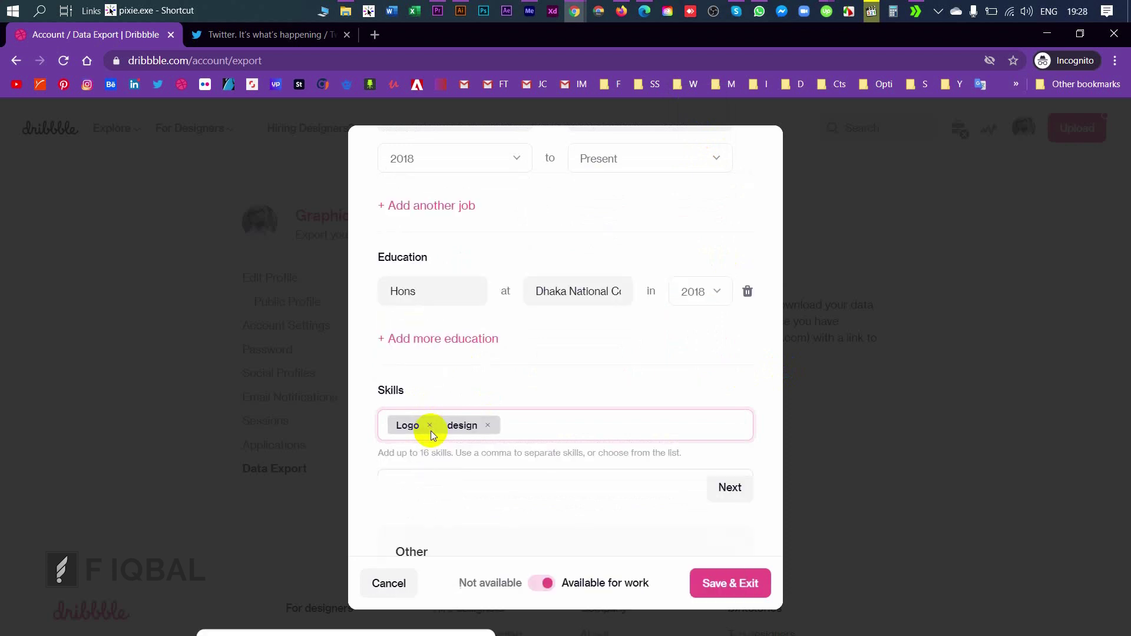
pyautogui.write('graphhi')
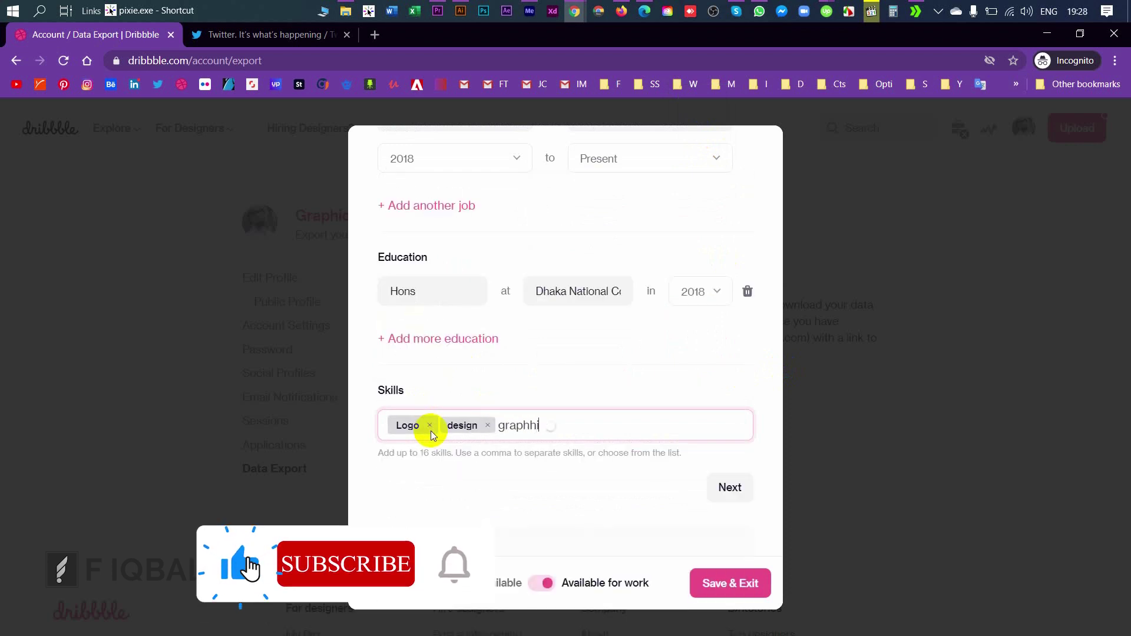
pyautogui.press('BackSpace')
pyautogui.press('BackSpace')
pyautogui.press('BackSpace')
pyautogui.write('hic design,branding,')
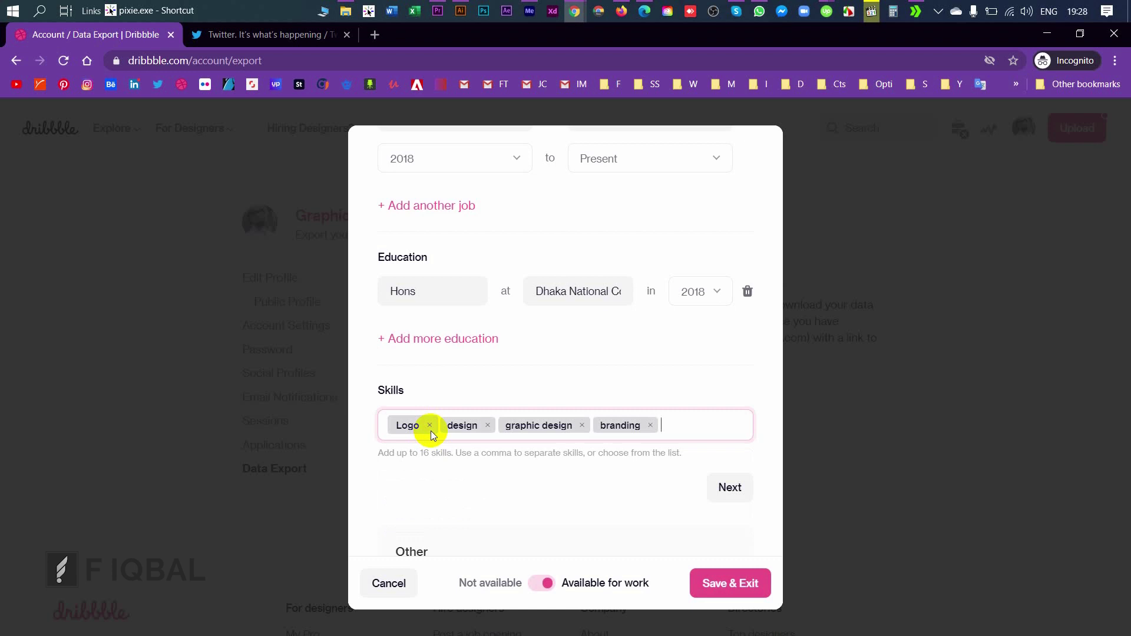
pyautogui.write('ation')
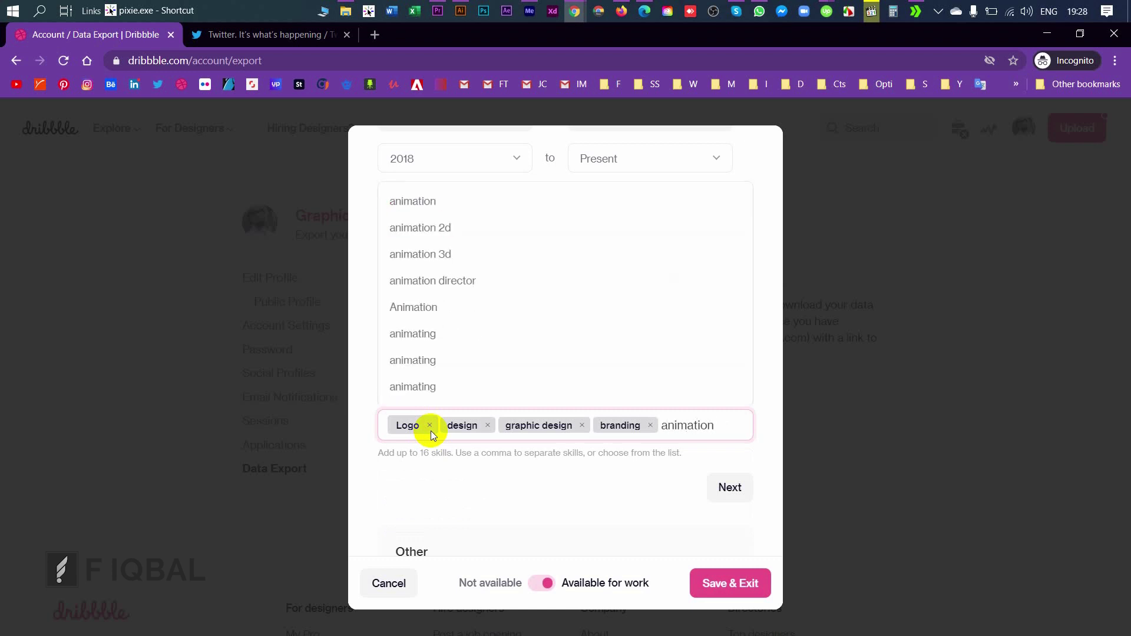
pyautogui.write(',')
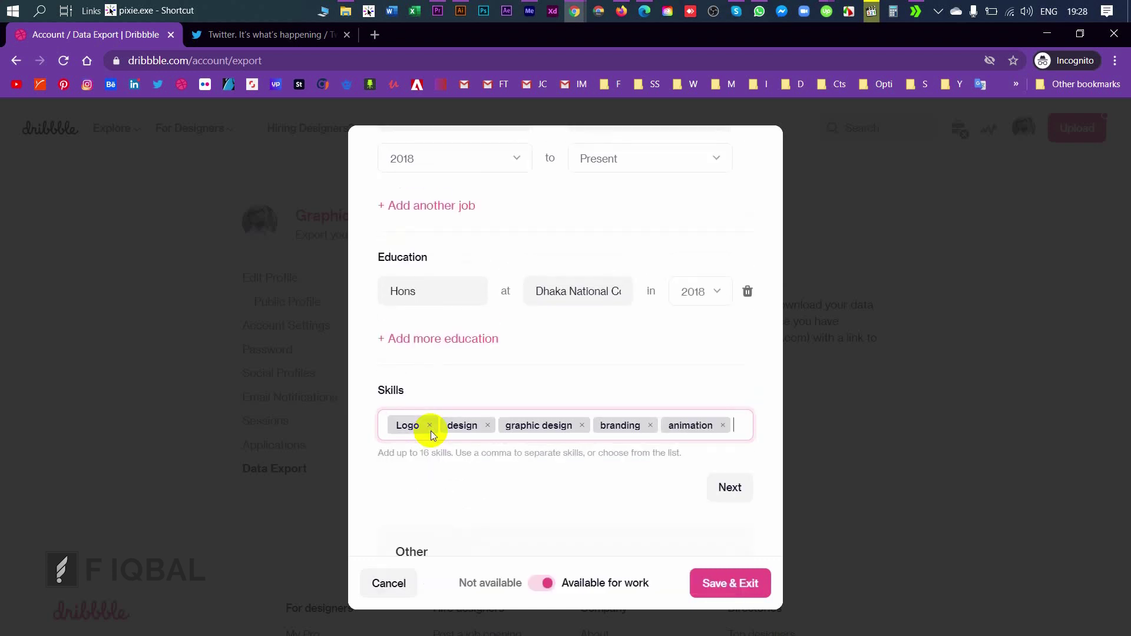
pyautogui.write('illustration,web design,')
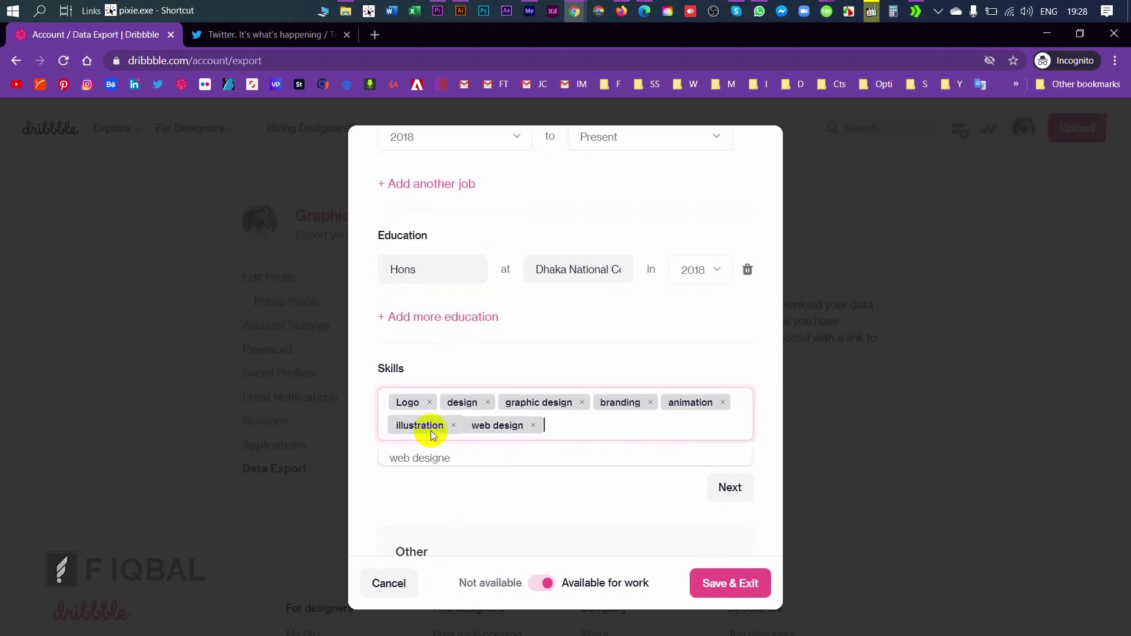
pyautogui.write('nct')
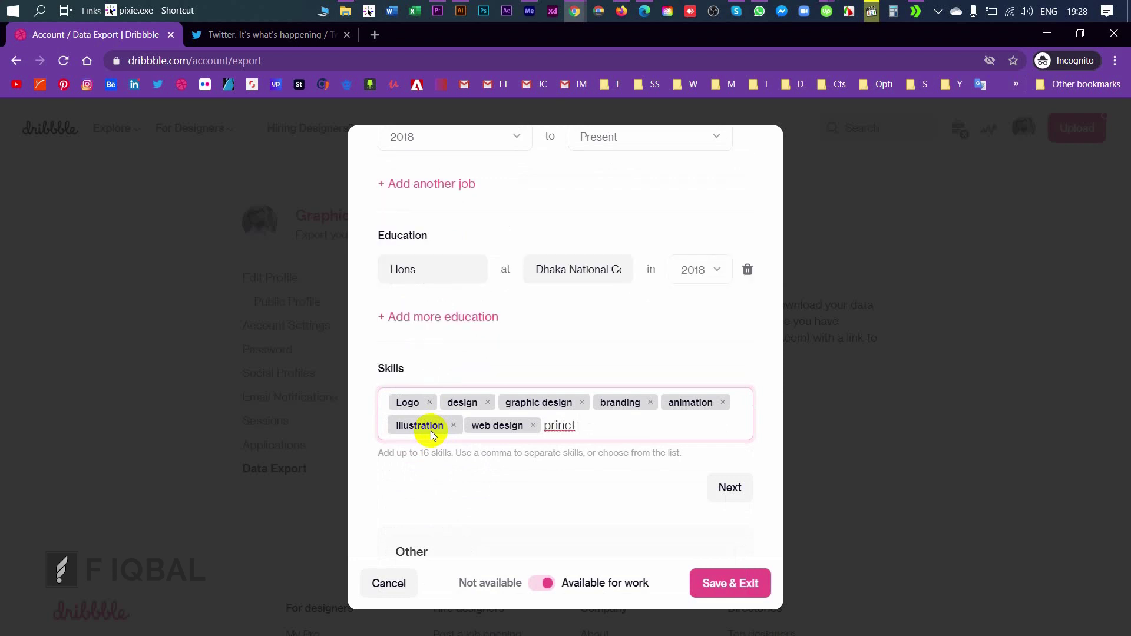
pyautogui.write('esign,')
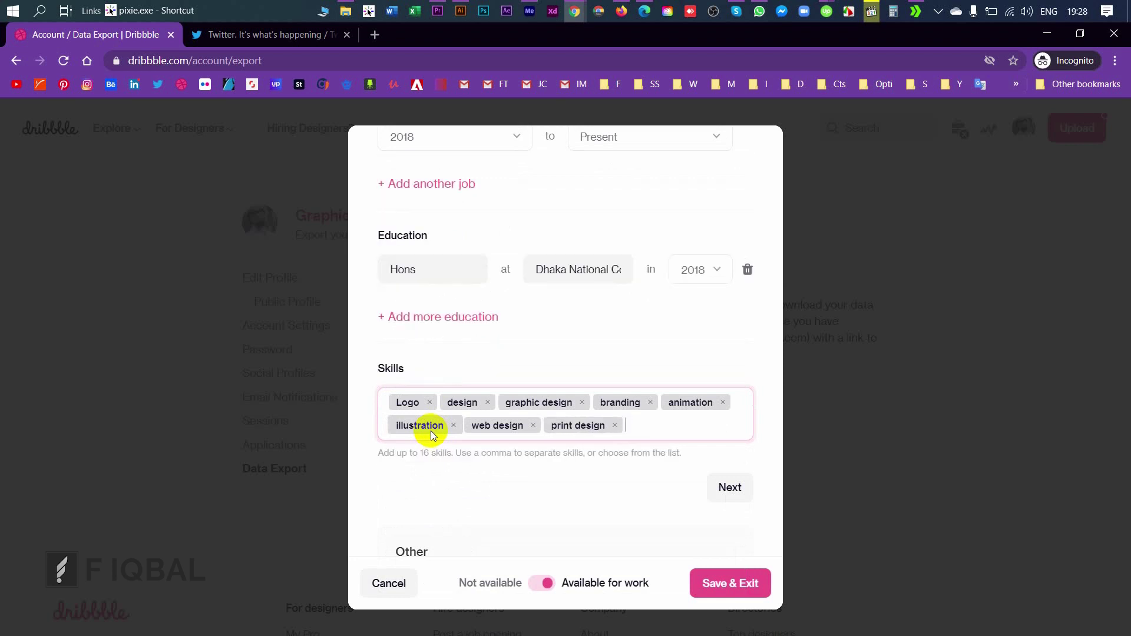
pyautogui.scroll(-1, 626, 361)
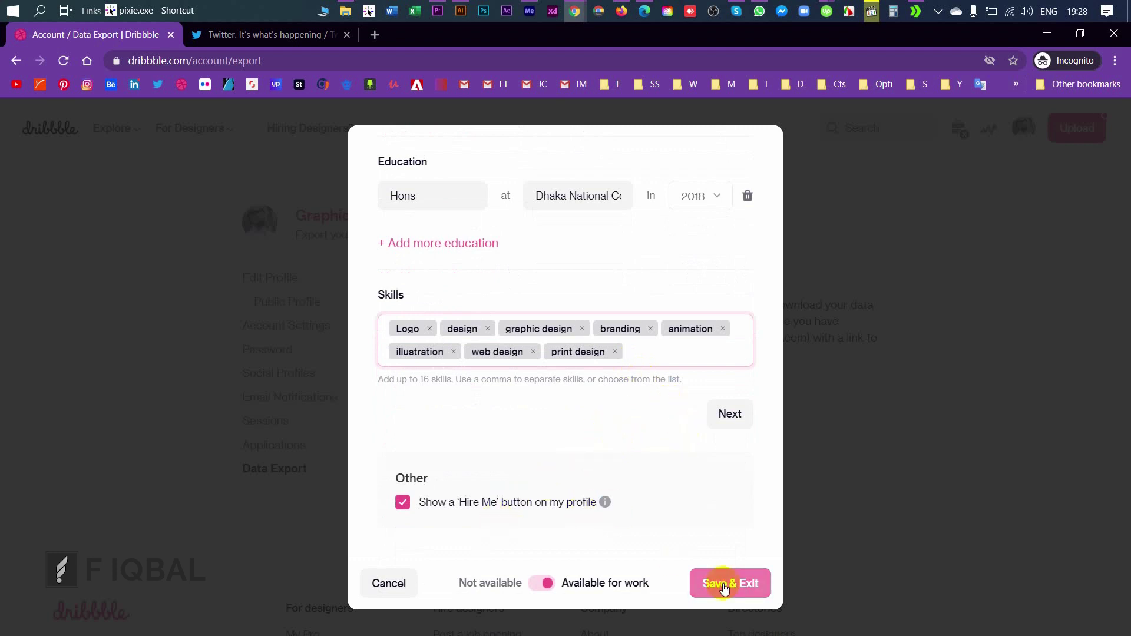
pyautogui.click(743, 422)
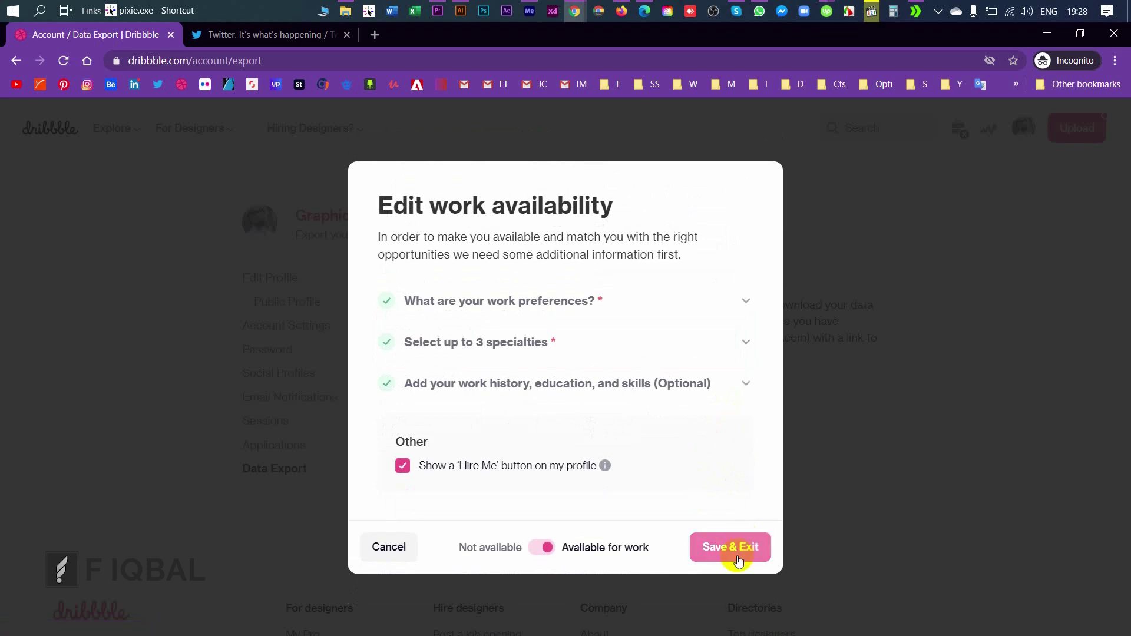
# Step: Save the work availability with Save & Exit, returning to the Data Export page
pyautogui.click(731, 548)
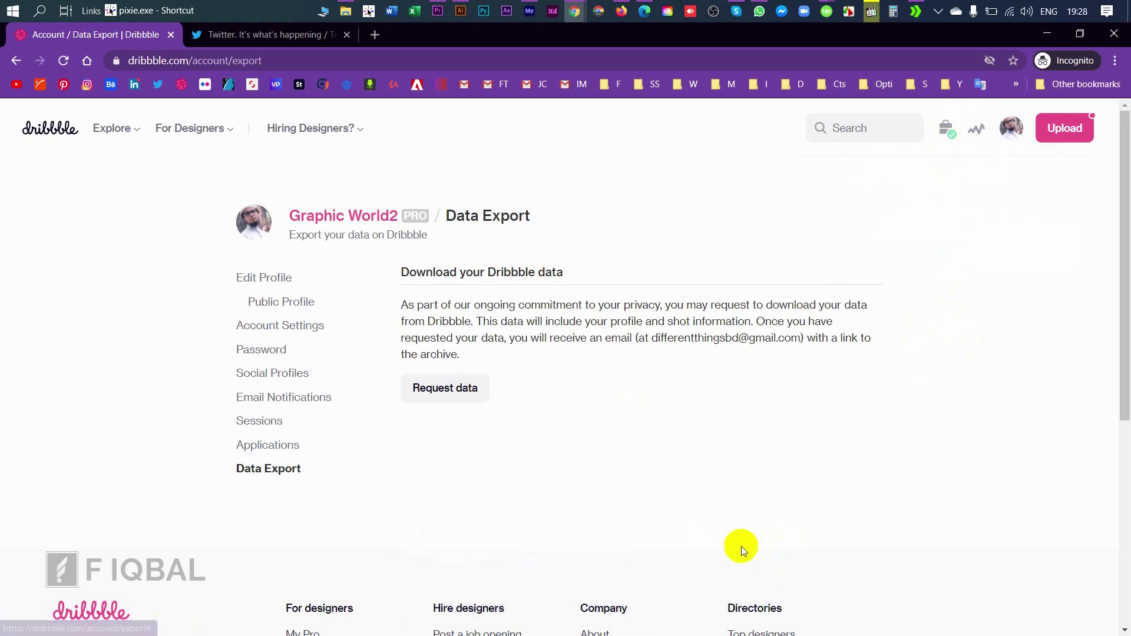
pyautogui.scroll(-6, 828, 391)
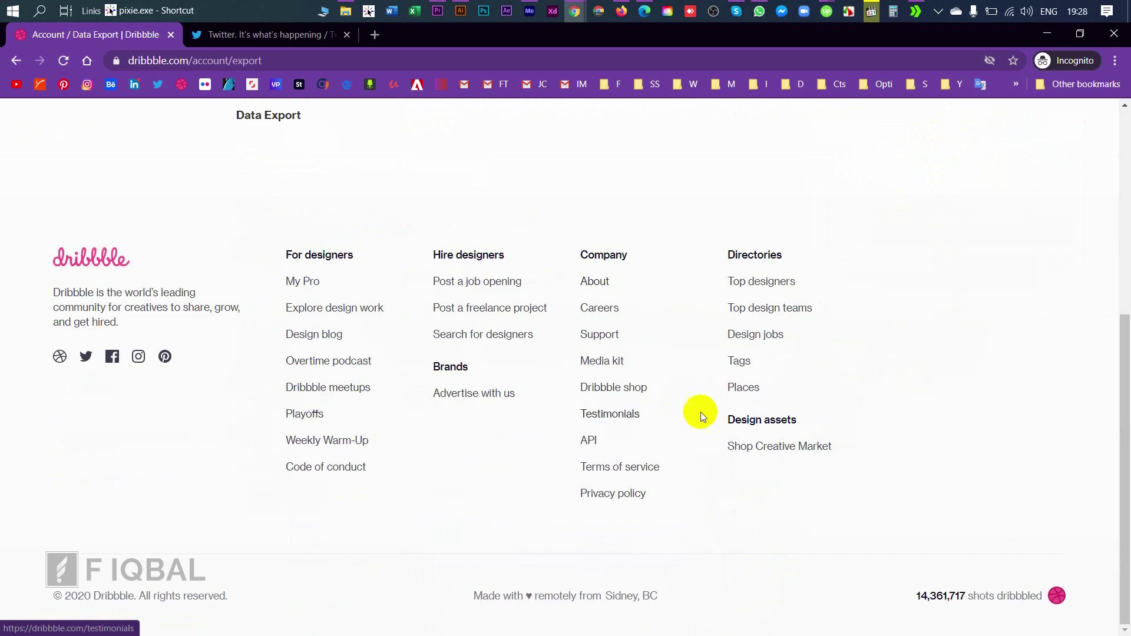
pyautogui.scroll(6, 699, 412)
pyautogui.click(848, 11)
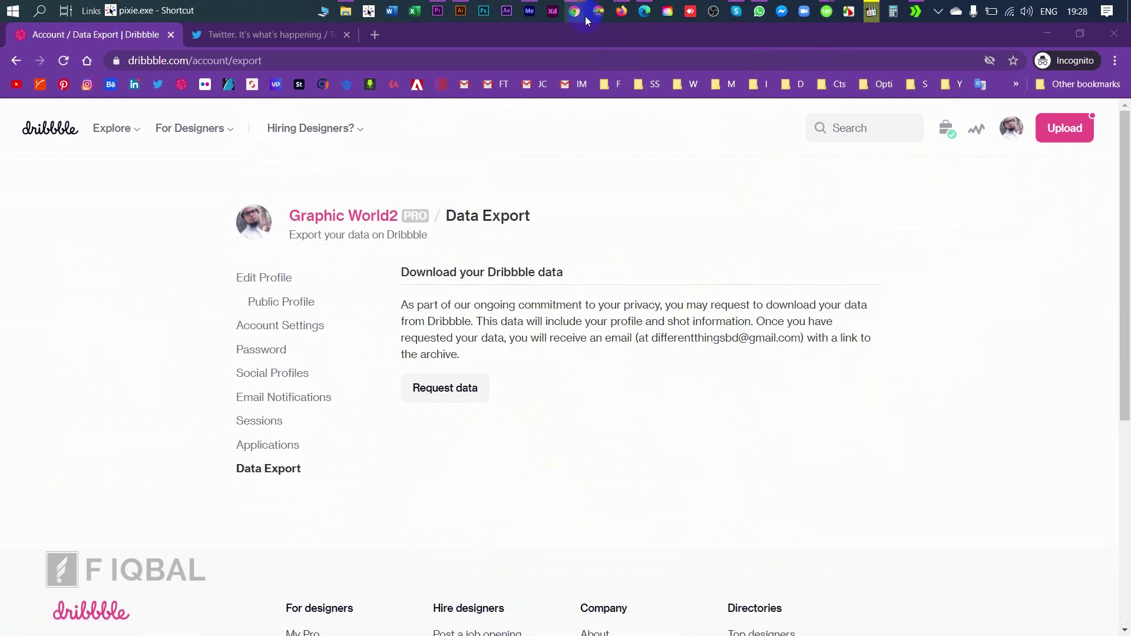
pyautogui.moveTo(574, 11)
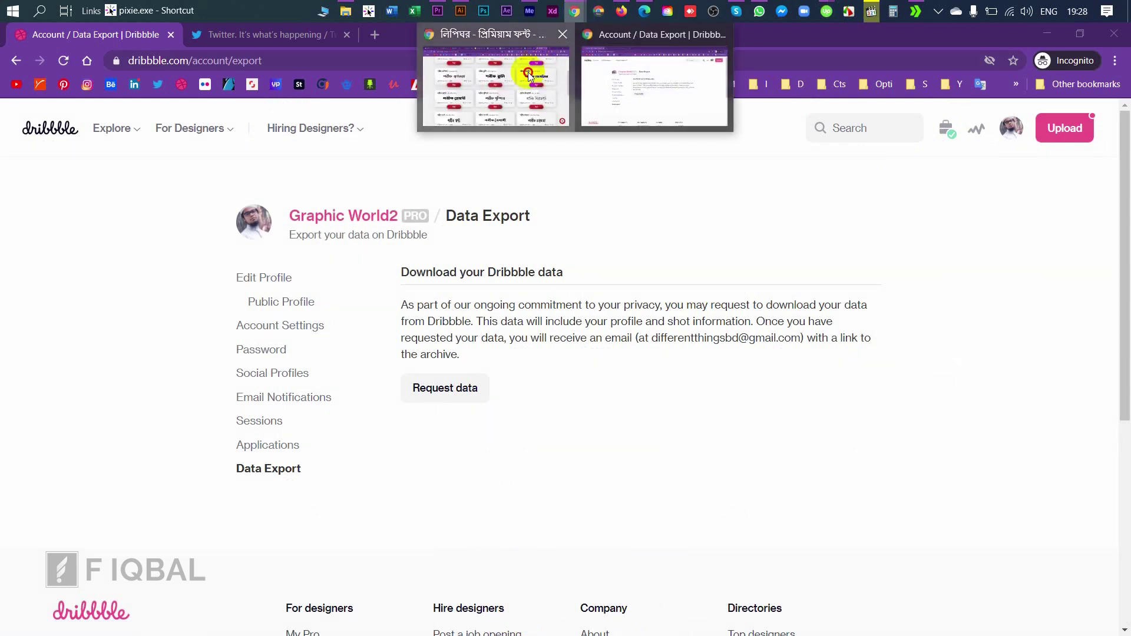
# Step: View the YouTube channel home page, then the Graphic Design Pro Facebook group
pyautogui.click(529, 75)
pyautogui.click(327, 34)
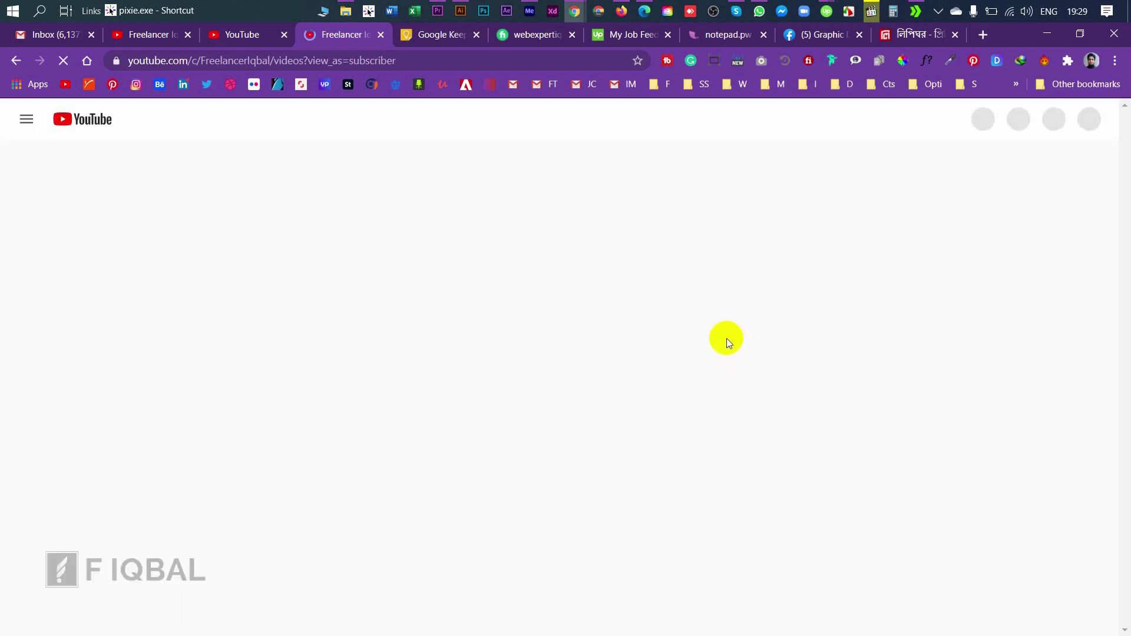
pyautogui.click(152, 42)
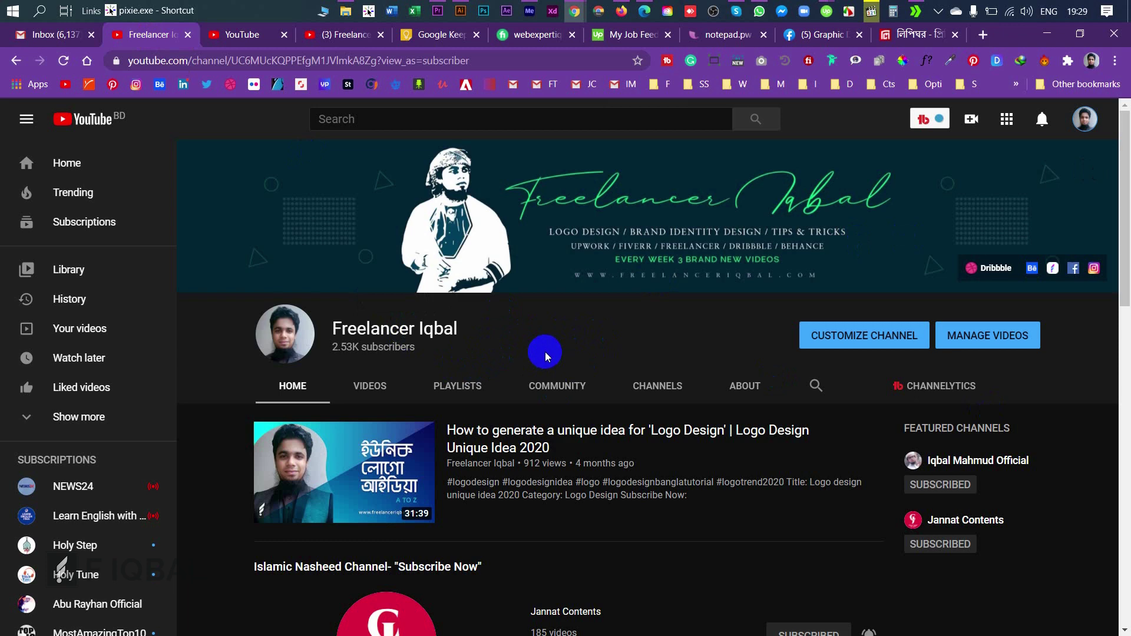
pyautogui.click(807, 36)
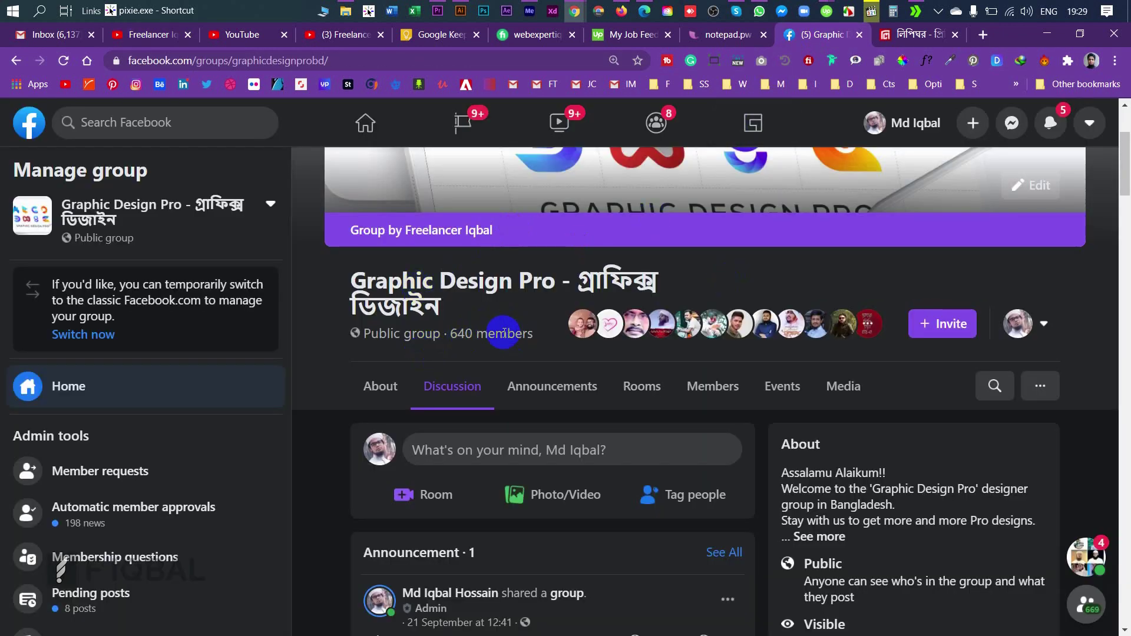
# Step: Scroll through the Graphic Design Pro group feed
pyautogui.scroll(-3, 504, 333)
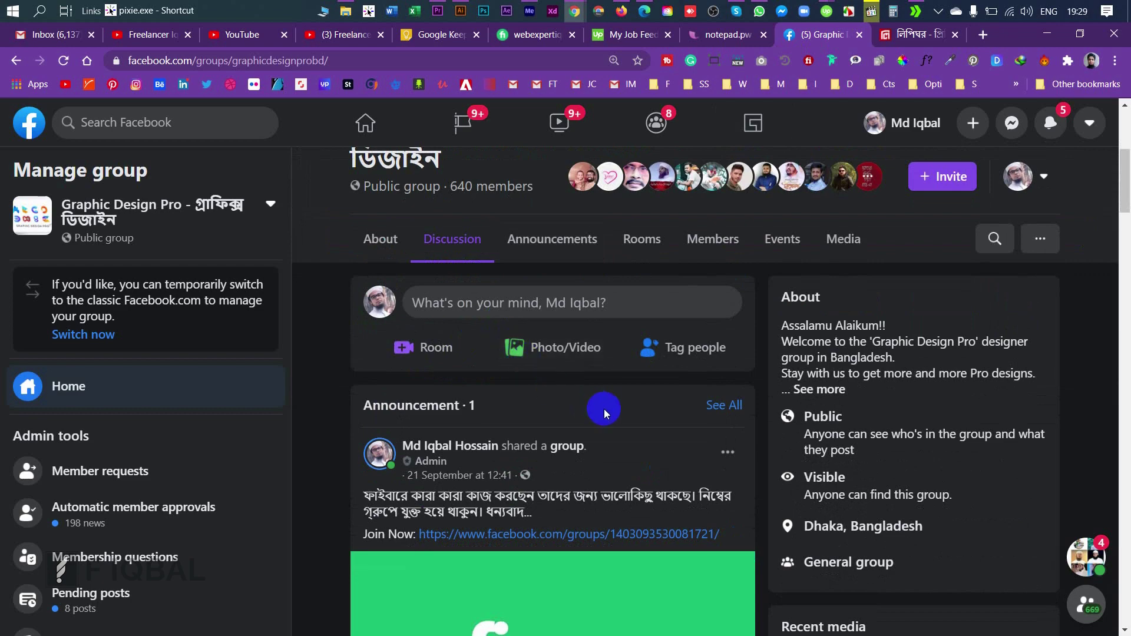
pyautogui.scroll(-1, 605, 411)
pyautogui.scroll(-3, 606, 410)
pyautogui.scroll(-5, 607, 408)
pyautogui.scroll(-4, 608, 405)
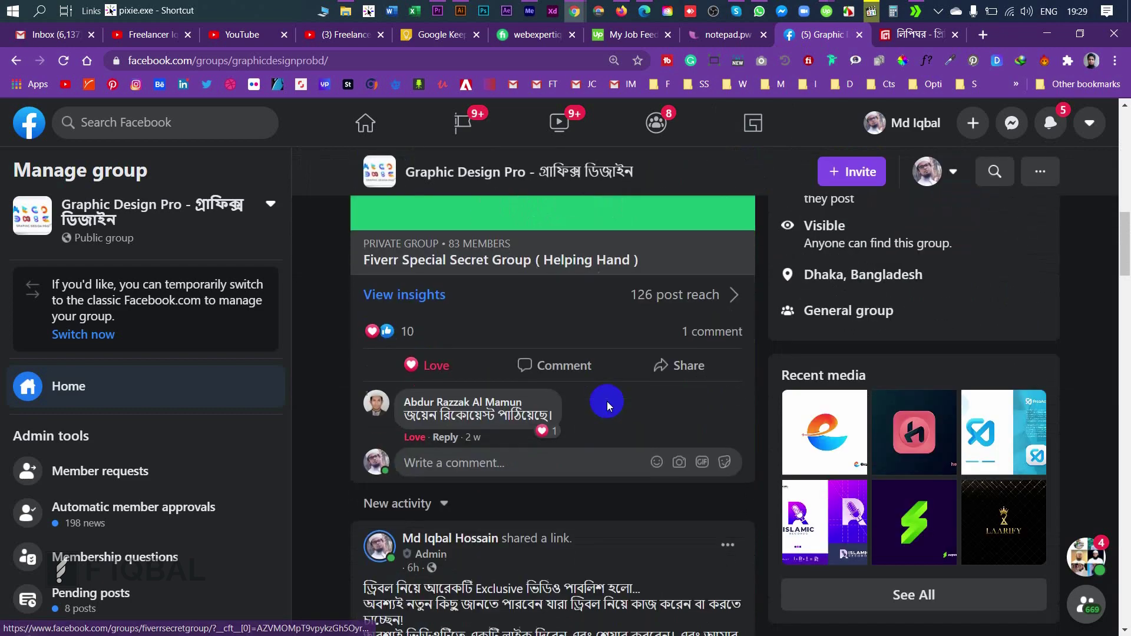
pyautogui.scroll(-4, 607, 405)
pyautogui.scroll(-3, 607, 406)
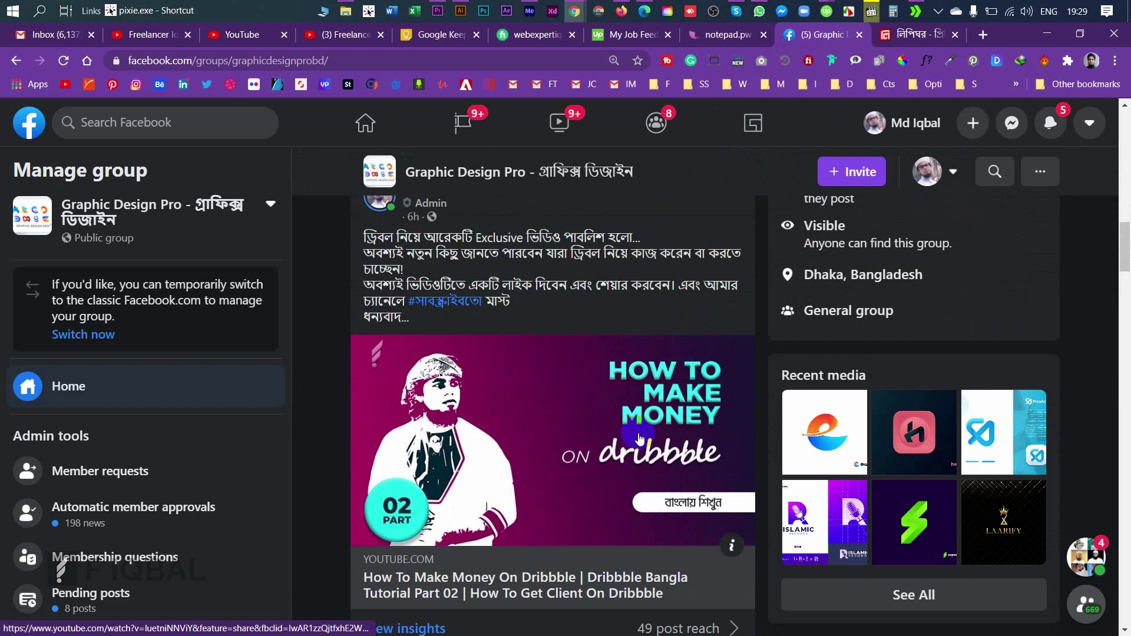
pyautogui.scroll(-1, 638, 432)
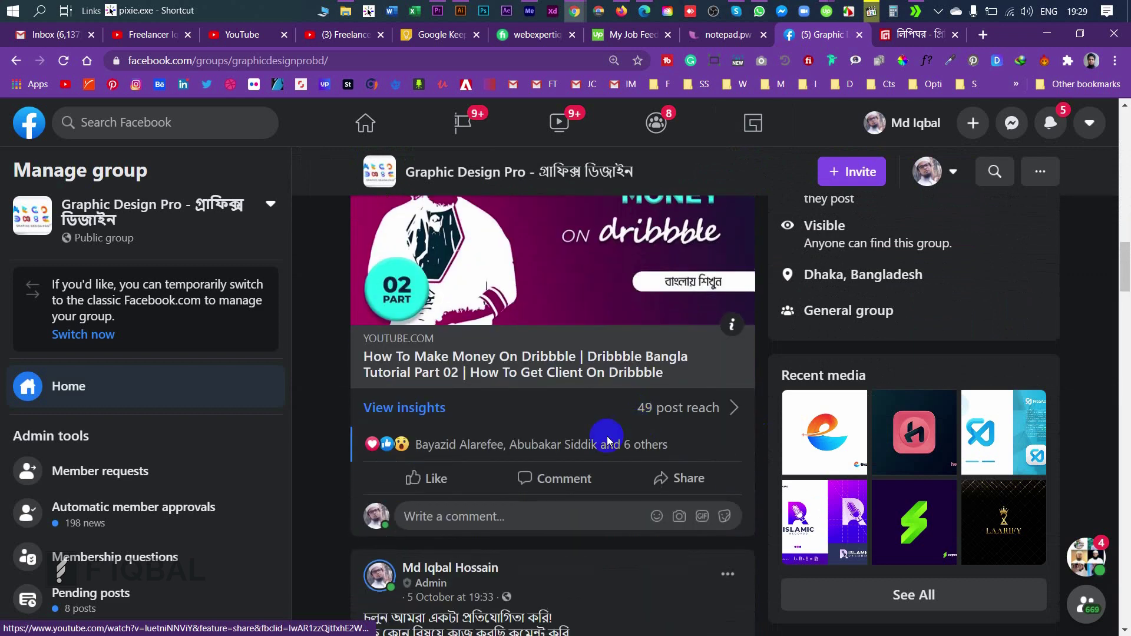
pyautogui.scroll(-5, 553, 471)
pyautogui.scroll(-5, 526, 411)
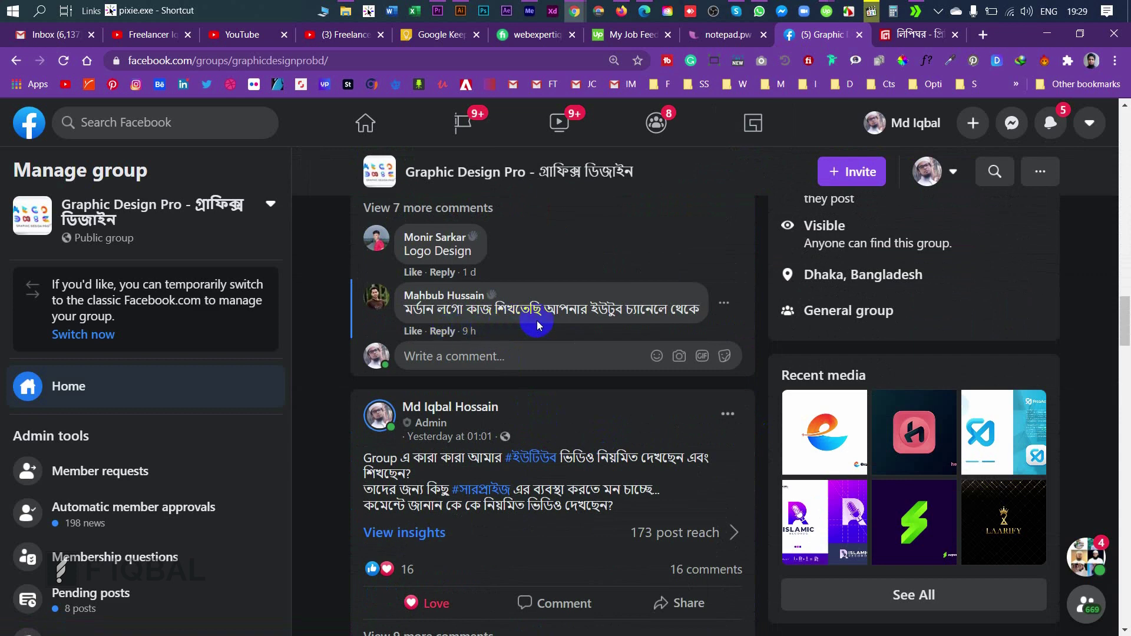
pyautogui.scroll(1, 606, 333)
pyautogui.scroll(1, 542, 375)
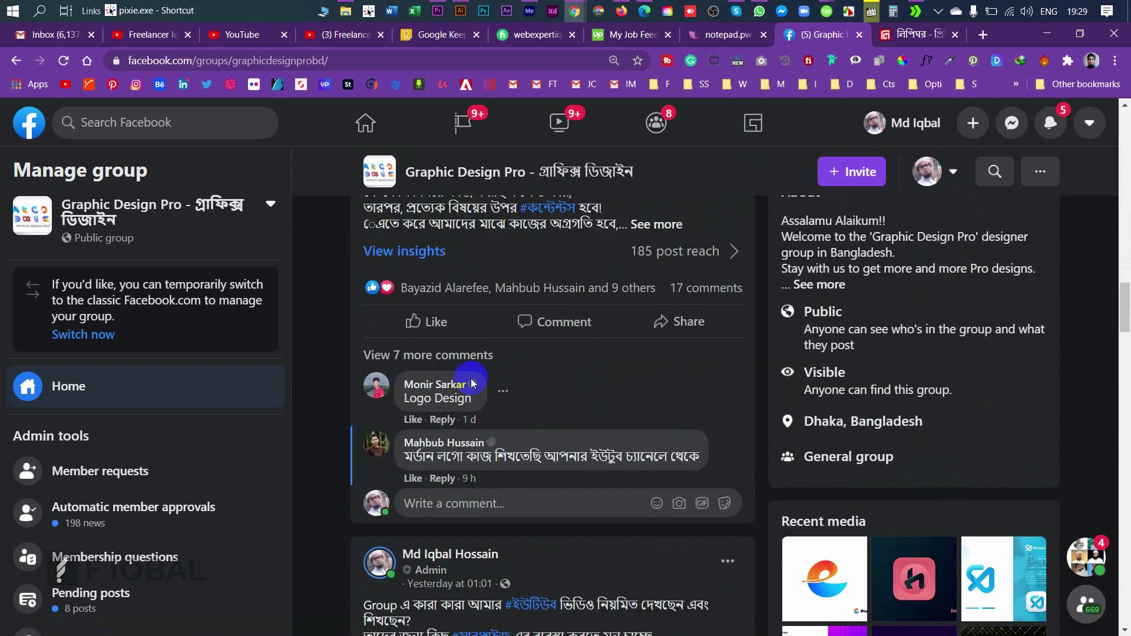
# Step: Expand the post's 7 more comments, read them, then bring up Gmail
pyautogui.click(450, 356)
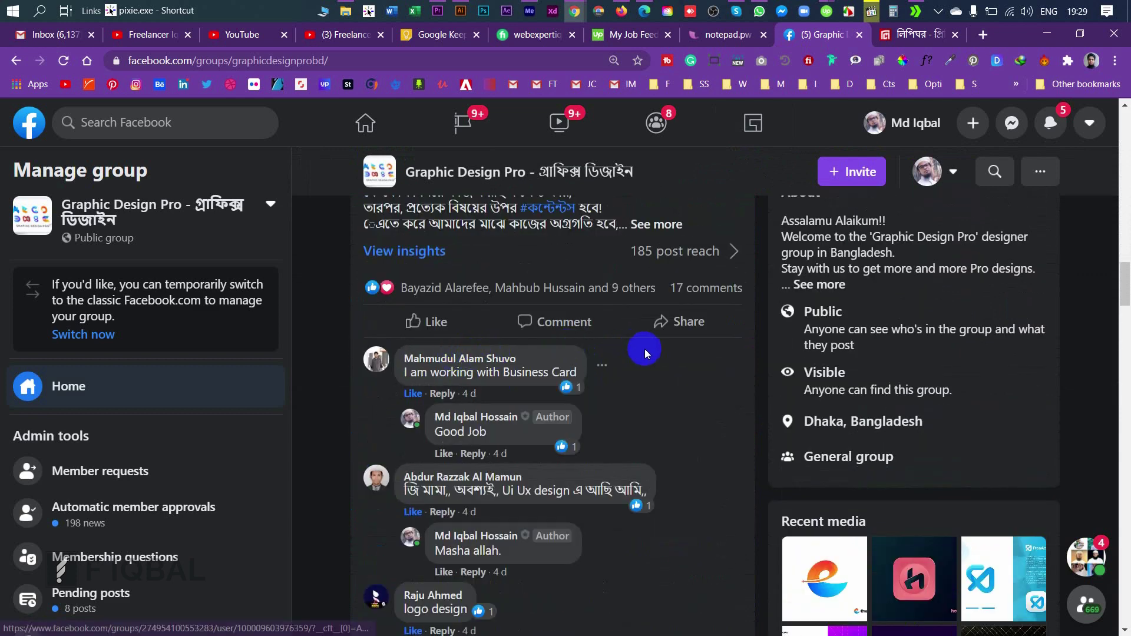
pyautogui.scroll(-2, 644, 353)
pyautogui.scroll(-5, 643, 353)
pyautogui.scroll(-3, 643, 353)
pyautogui.scroll(-4, 644, 356)
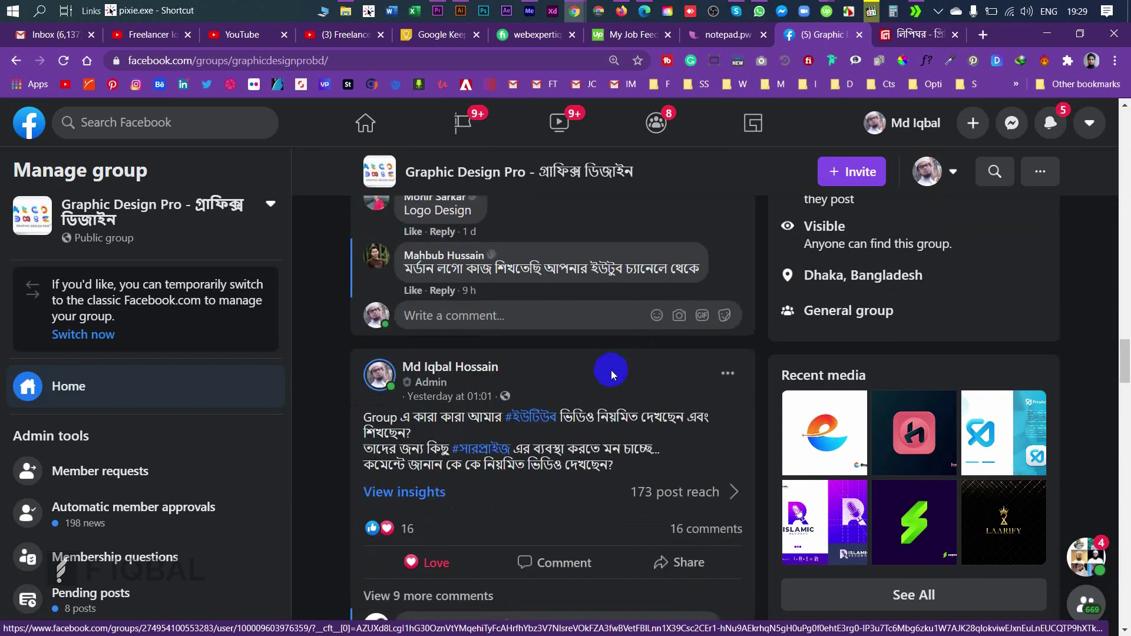
pyautogui.scroll(1, 625, 365)
pyautogui.scroll(4, 619, 371)
pyautogui.scroll(3, 611, 375)
pyautogui.scroll(1, 610, 375)
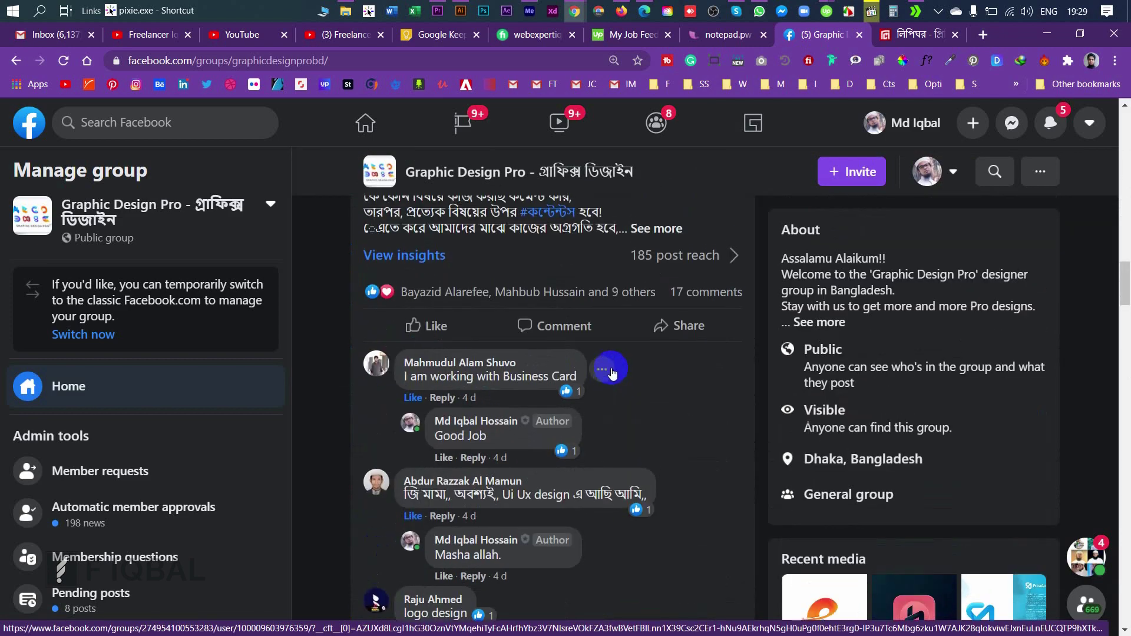
pyautogui.scroll(2, 610, 371)
pyautogui.scroll(6, 609, 366)
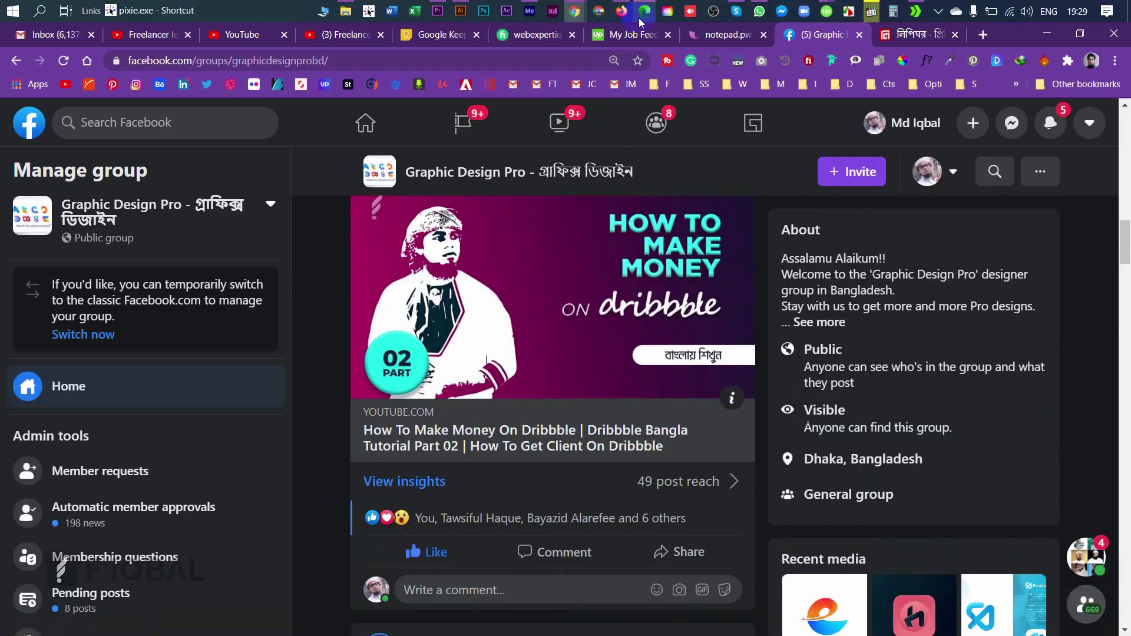
pyautogui.click(644, 12)
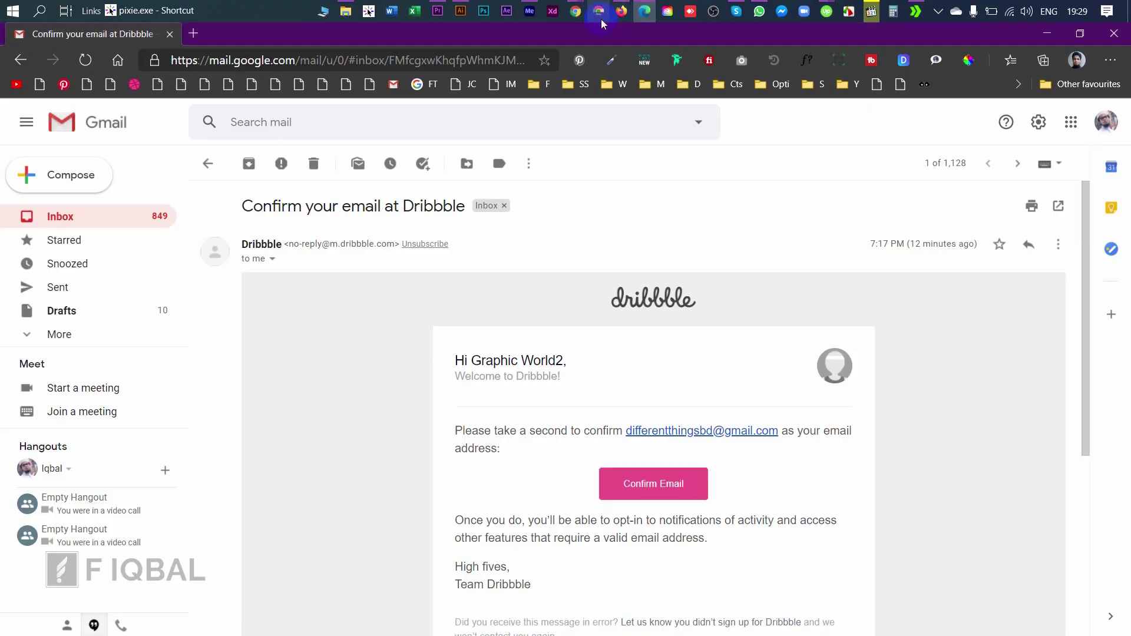
# Step: Return from Gmail to the Dribbble Data Export page
pyautogui.click(606, 83)
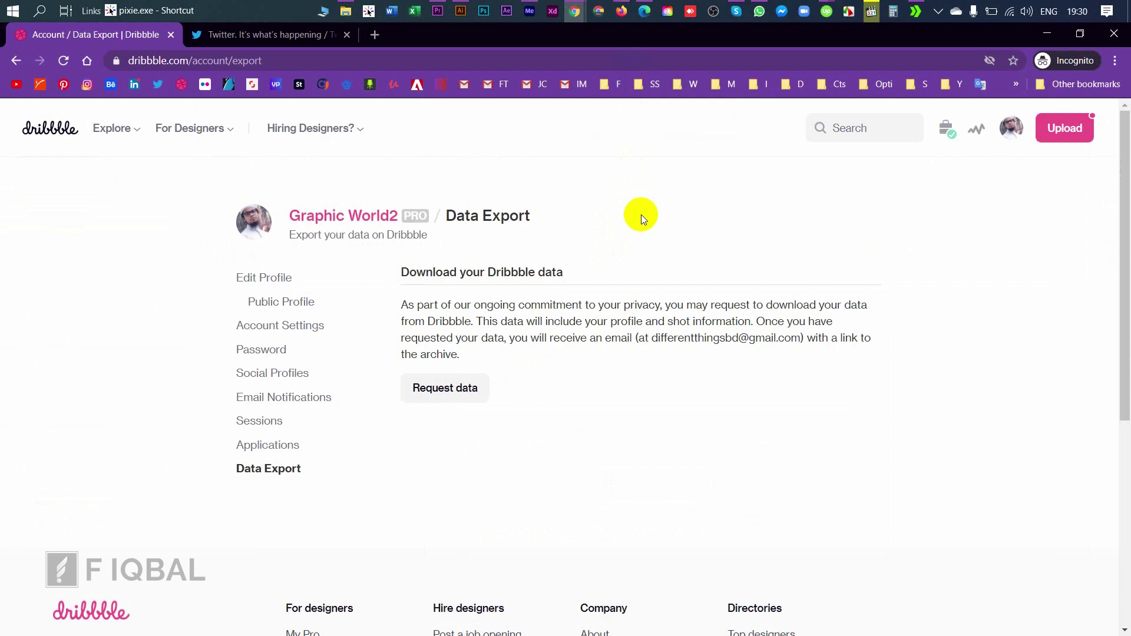
pyautogui.scroll(-6, 554, 504)
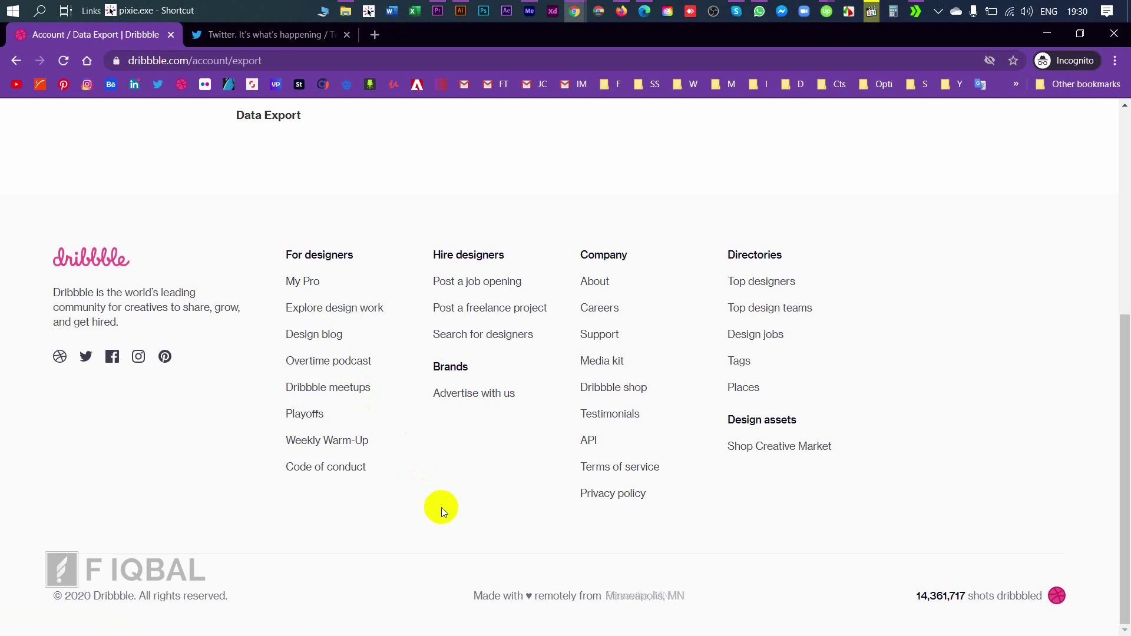
pyautogui.scroll(6, 446, 506)
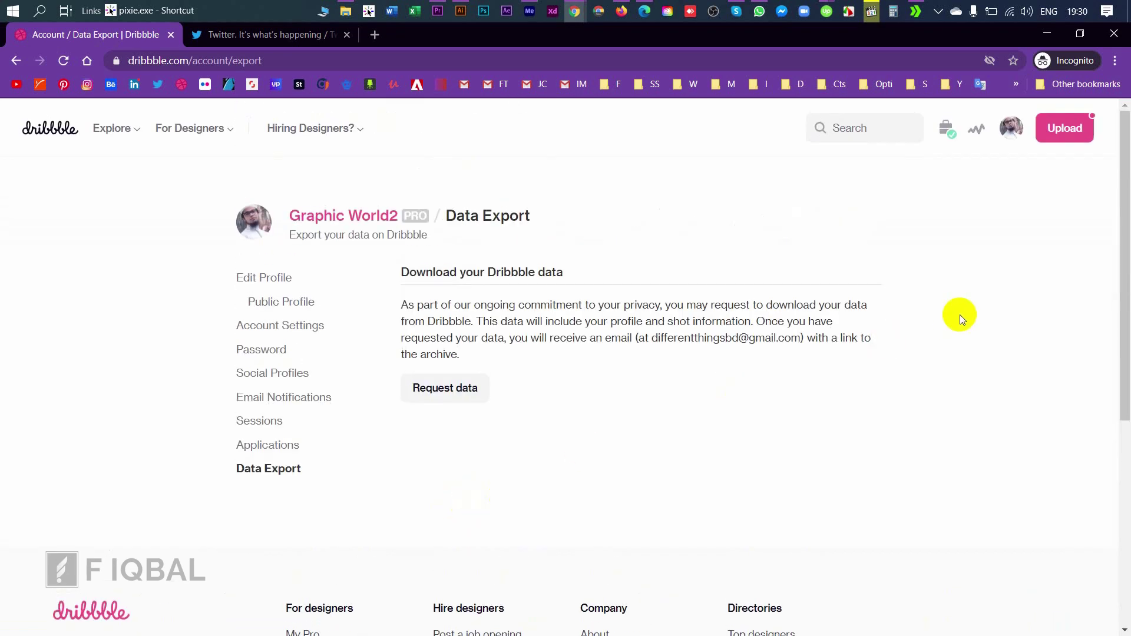